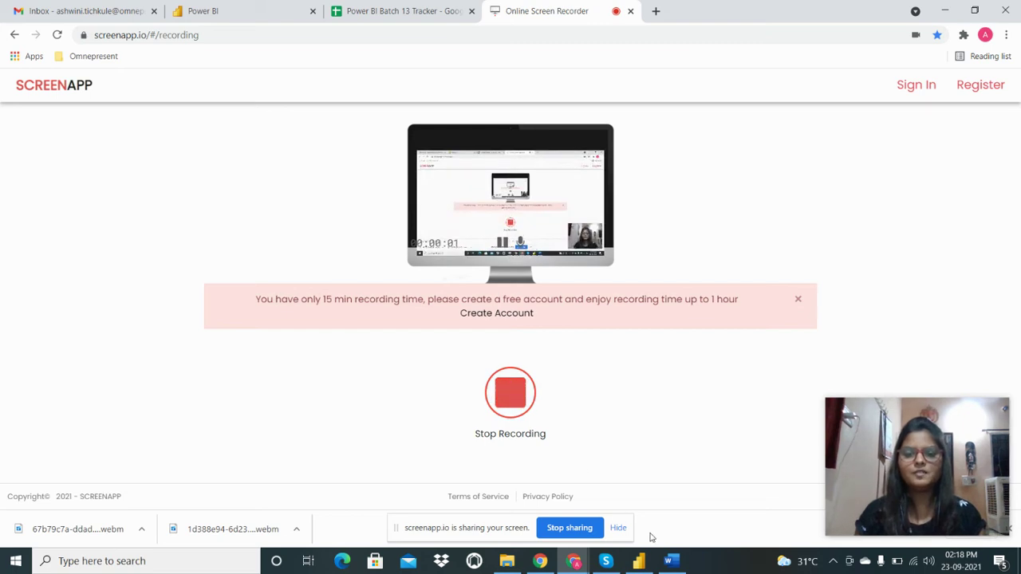
Switch to the Data Quality Analytics document in Word and review its technology and source link sections
left_click(665, 568)
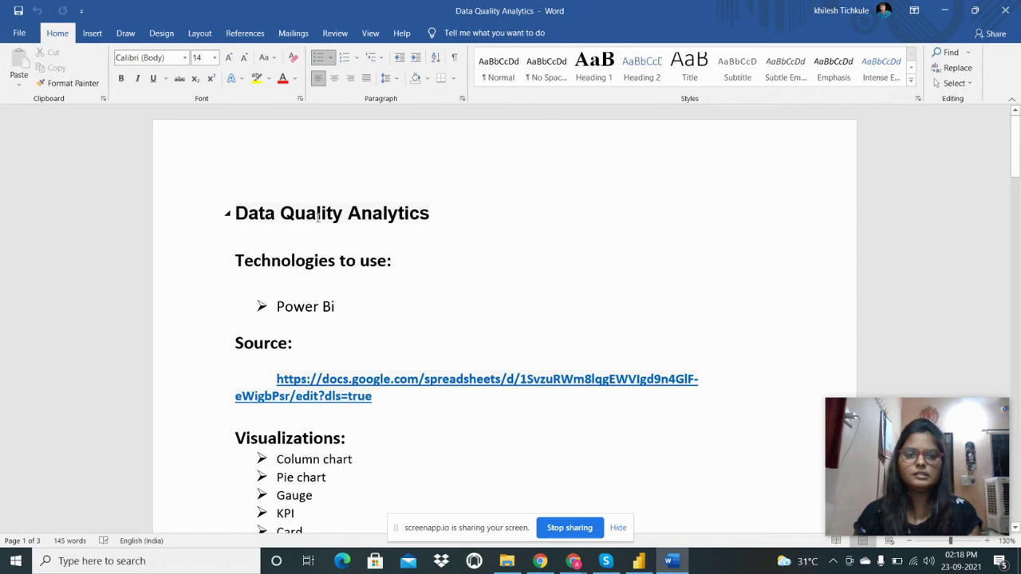
left_click(474, 181)
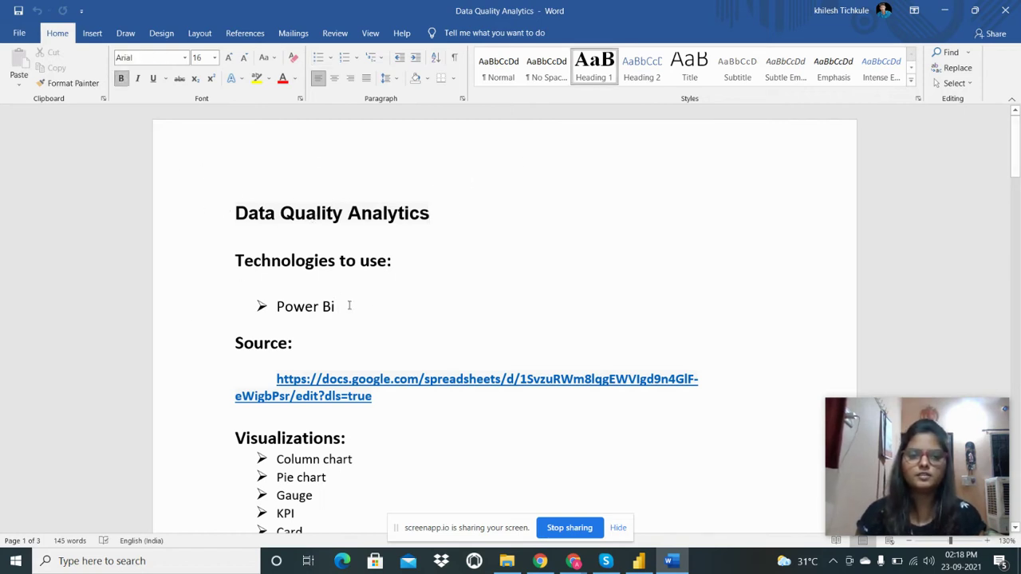
scroll(463, 235, "down", 1)
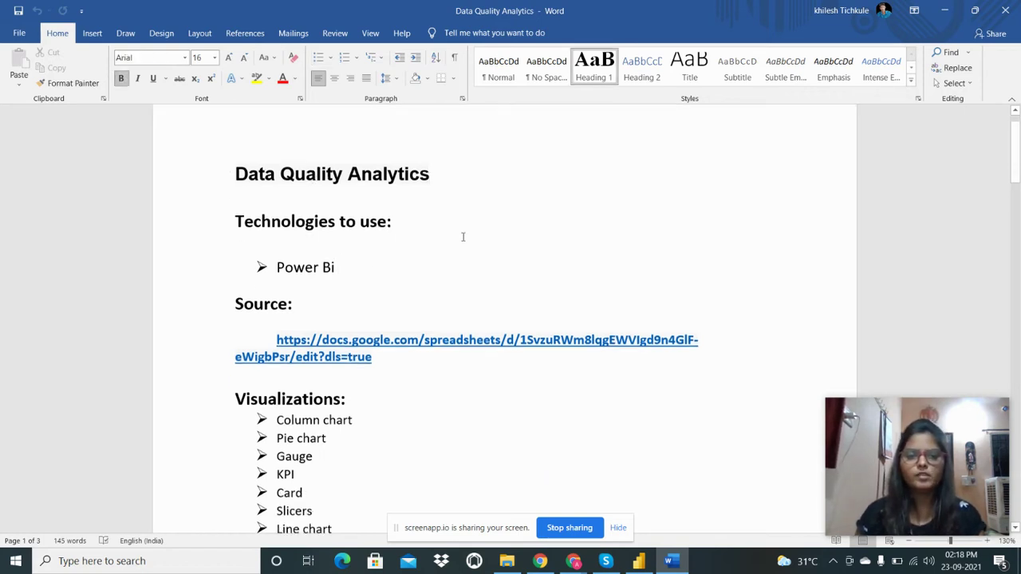
left_click(338, 270)
left_click_drag(273, 263, 349, 264)
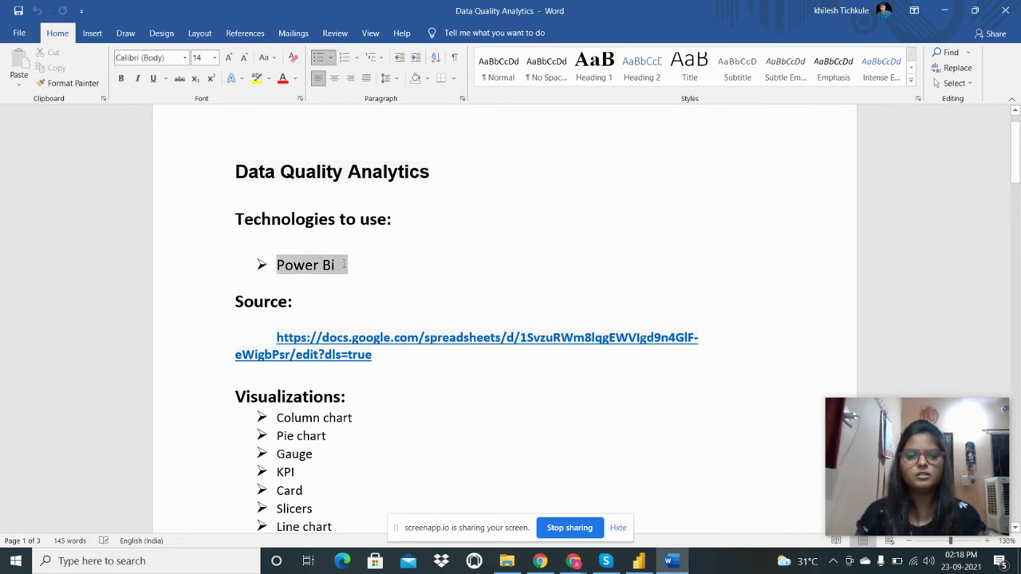
scroll(362, 292, "down", 1)
left_click_drag(276, 296, 390, 321)
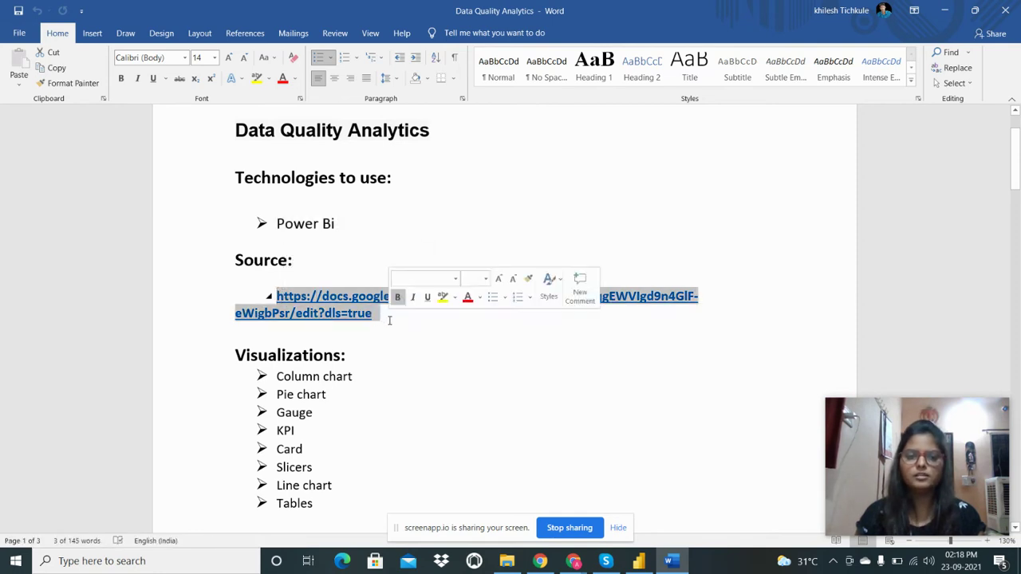
left_click(329, 266)
left_click_drag(372, 314, 277, 297)
left_click(392, 184)
scroll(375, 279, "down", 2)
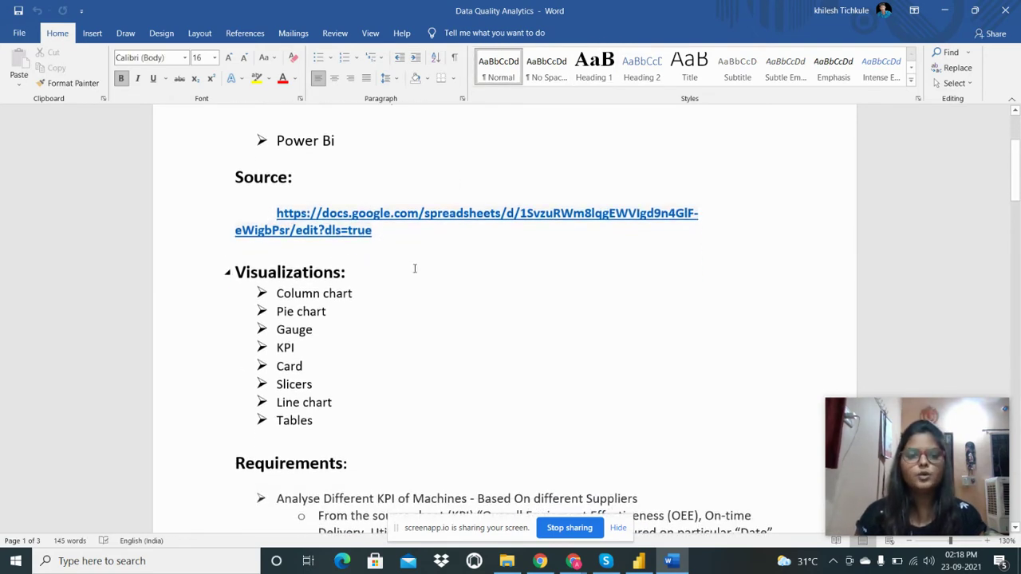
Review the document's visualizations list and the requirements on machine KPIs and data quality issues
left_click(238, 276)
left_click_drag(241, 284, 257, 433)
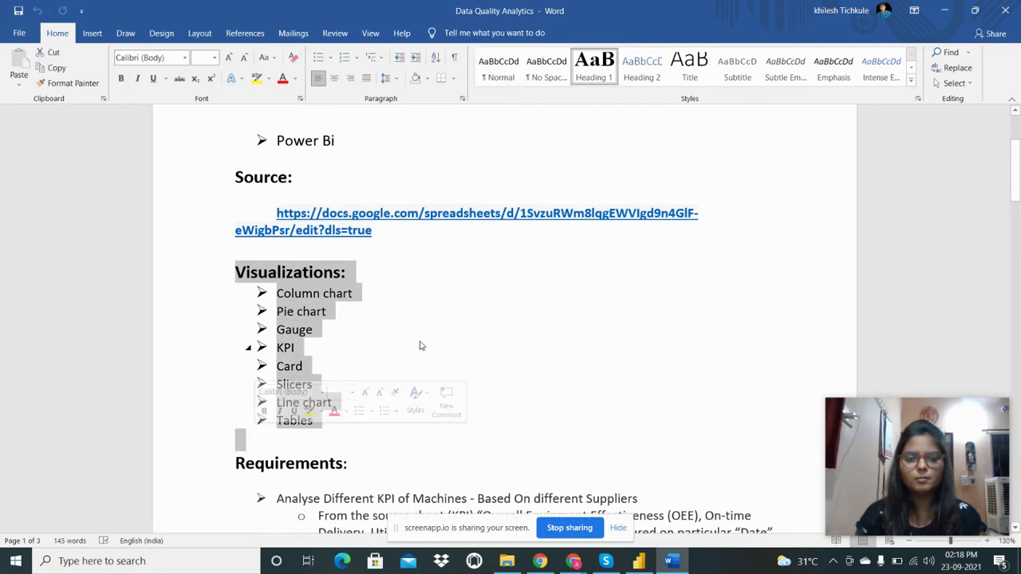
left_click(415, 294)
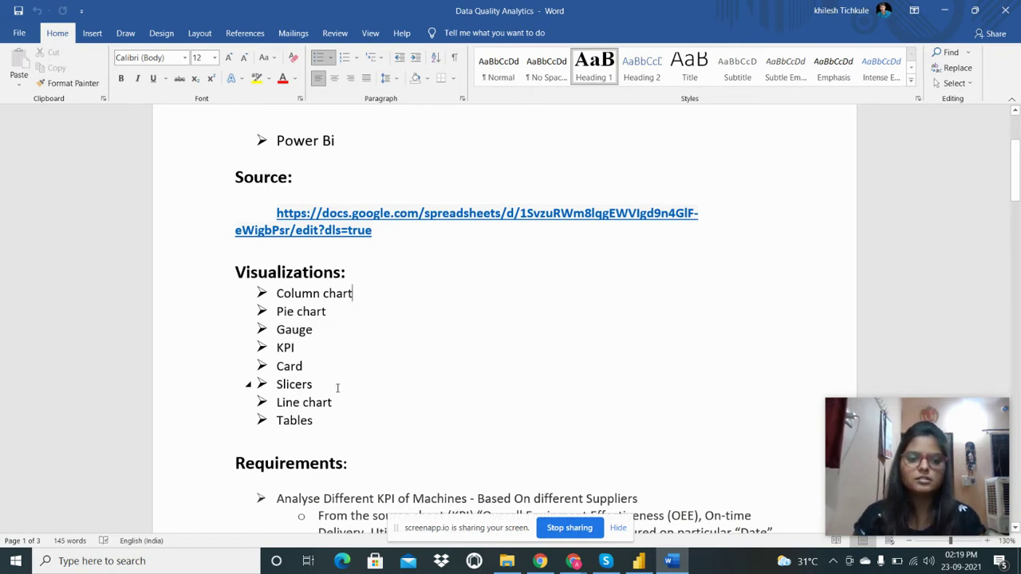
scroll(409, 363, "down", 2)
scroll(409, 363, "down", 5)
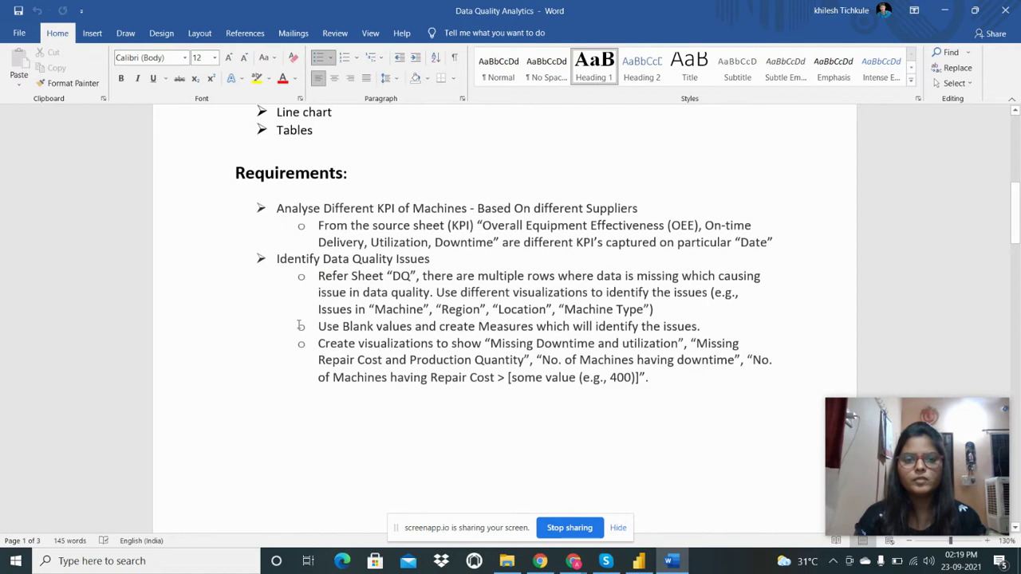
left_click(369, 178)
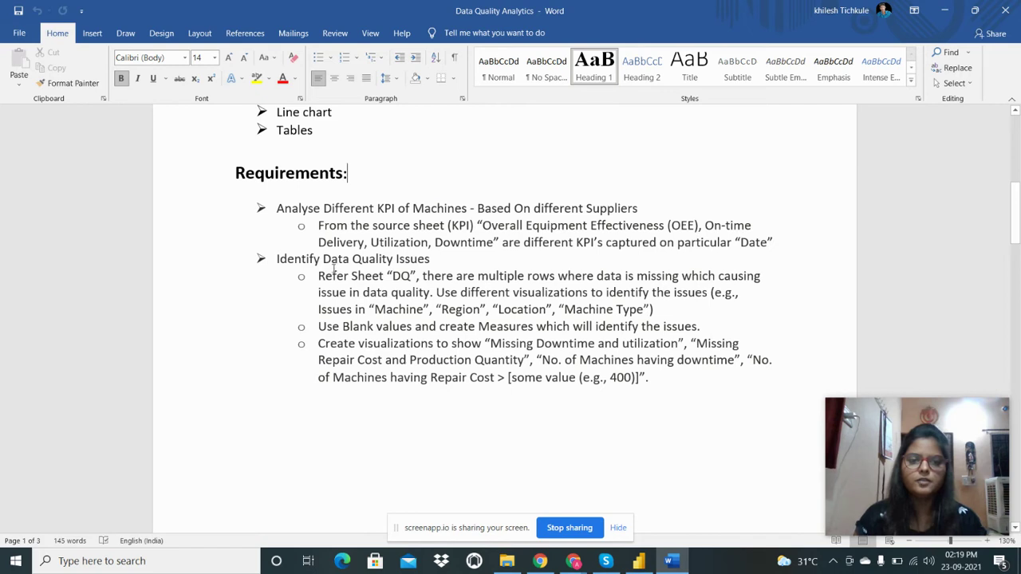
scroll(418, 268, "down", 1)
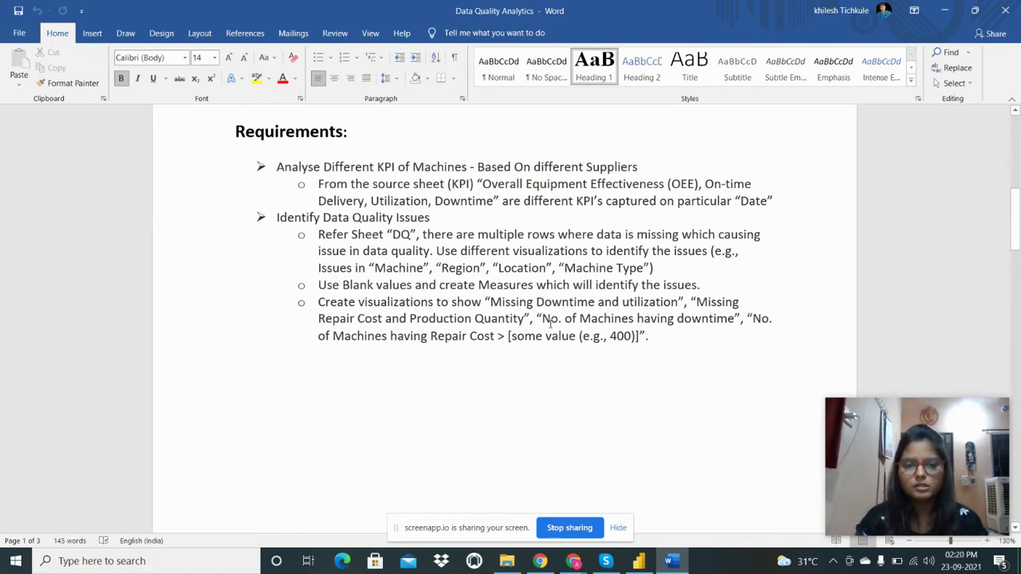
scroll(545, 312, "down", 2)
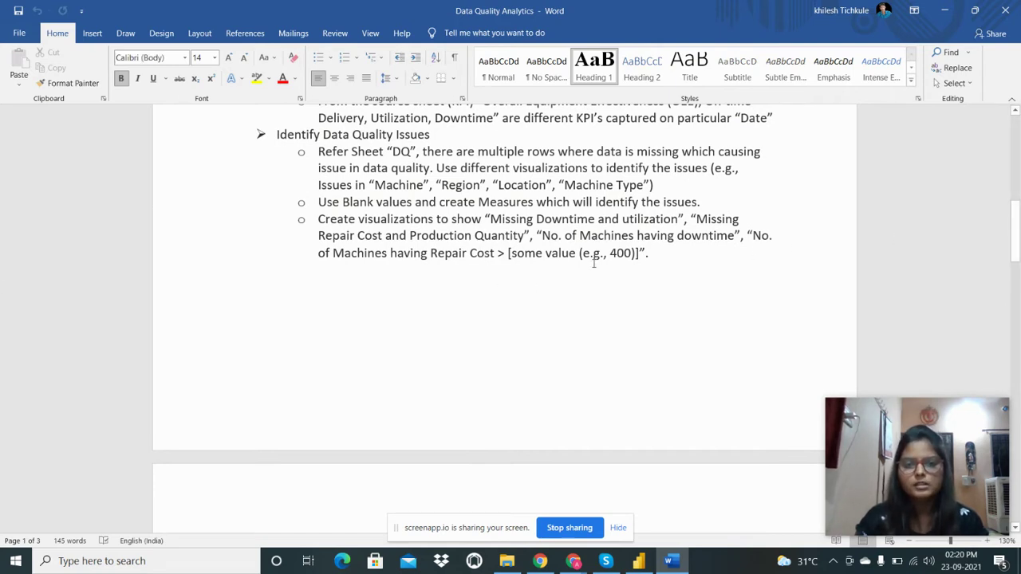
scroll(579, 260, "down", 1)
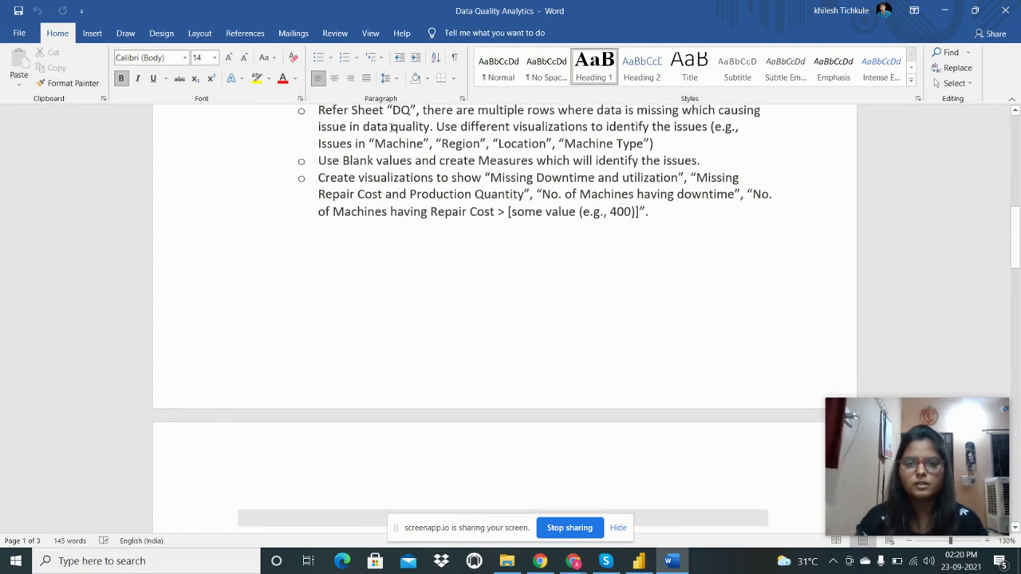
Examine the sample Machine KPI Analysis dashboard picture in the document
scroll(476, 258, "down", 6)
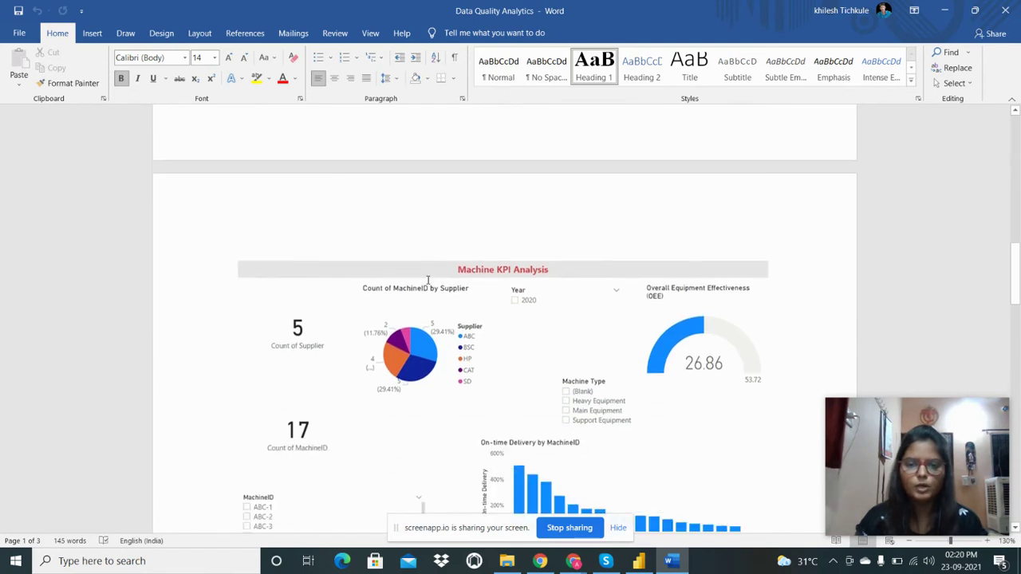
left_click(424, 272)
scroll(424, 239, "down", 1)
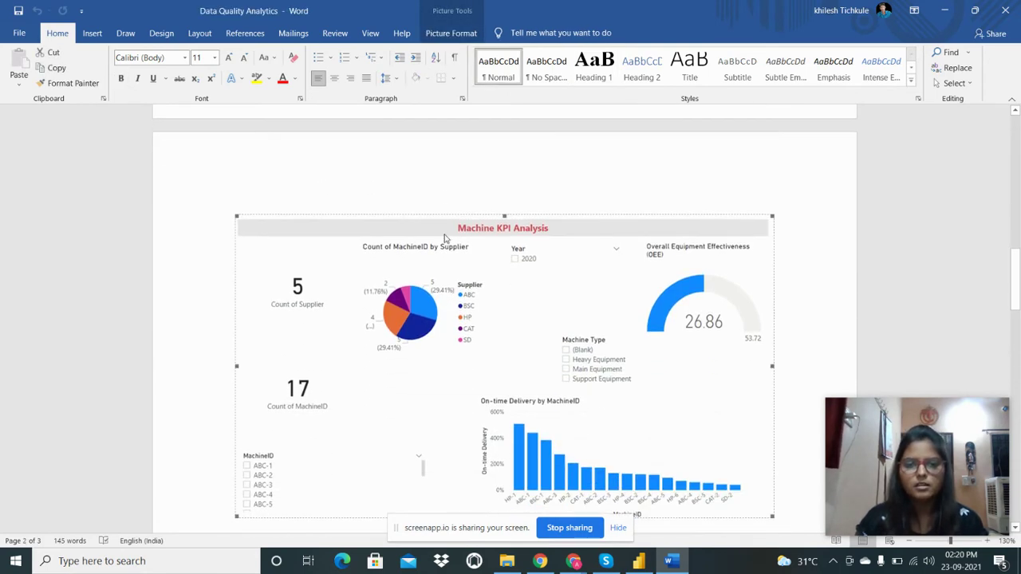
left_click(472, 155)
scroll(472, 156, "down", 2)
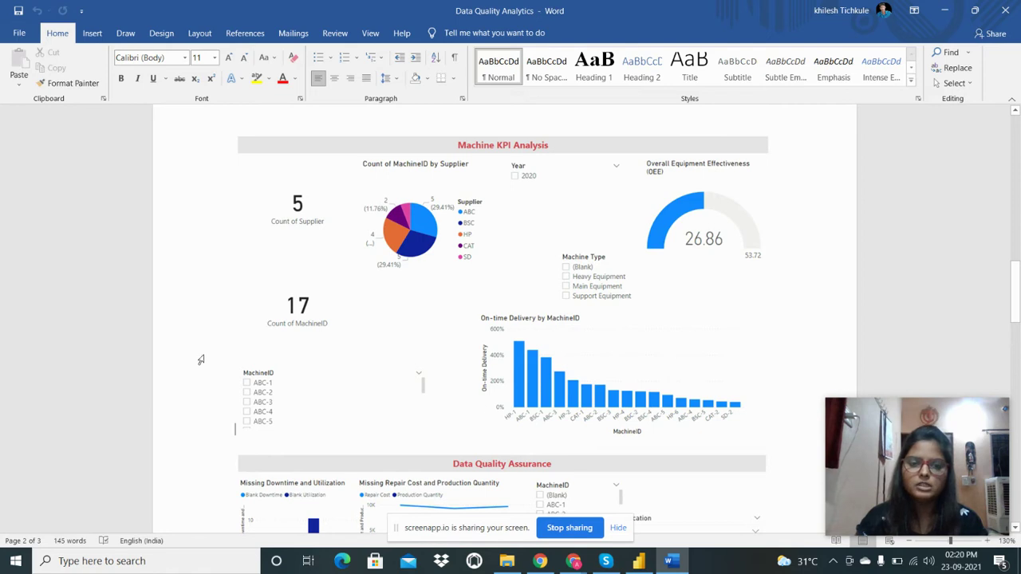
Examine the sample Data Quality Assurance dashboard and the Machine Details table in the document
scroll(383, 247, "down", 7)
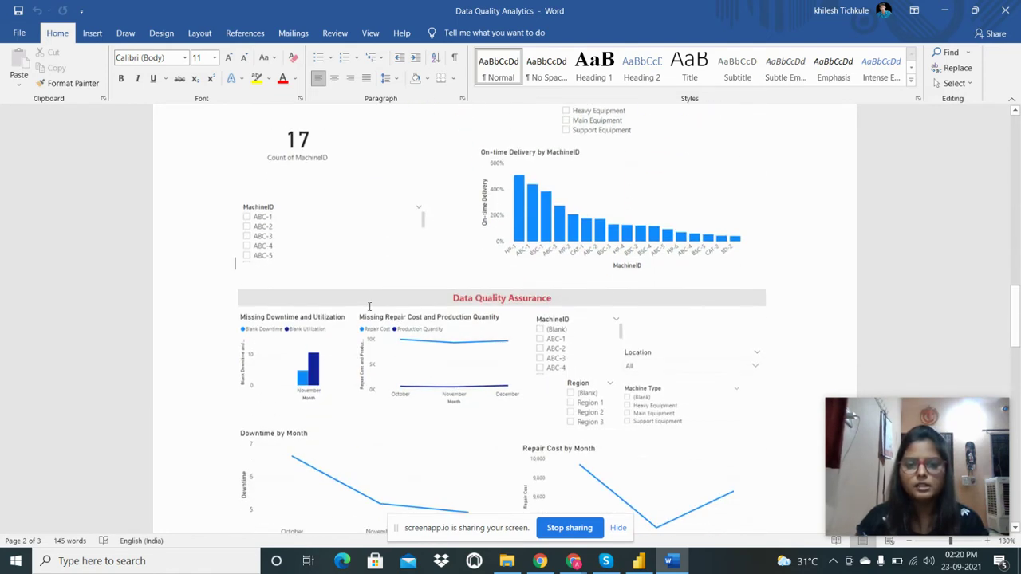
left_click(293, 247)
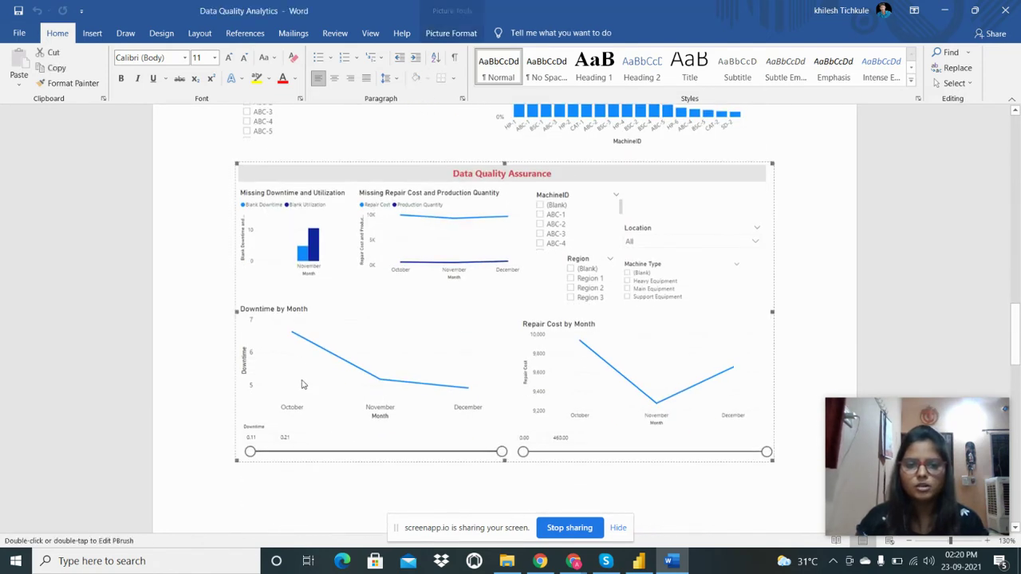
scroll(330, 219, "up", 11)
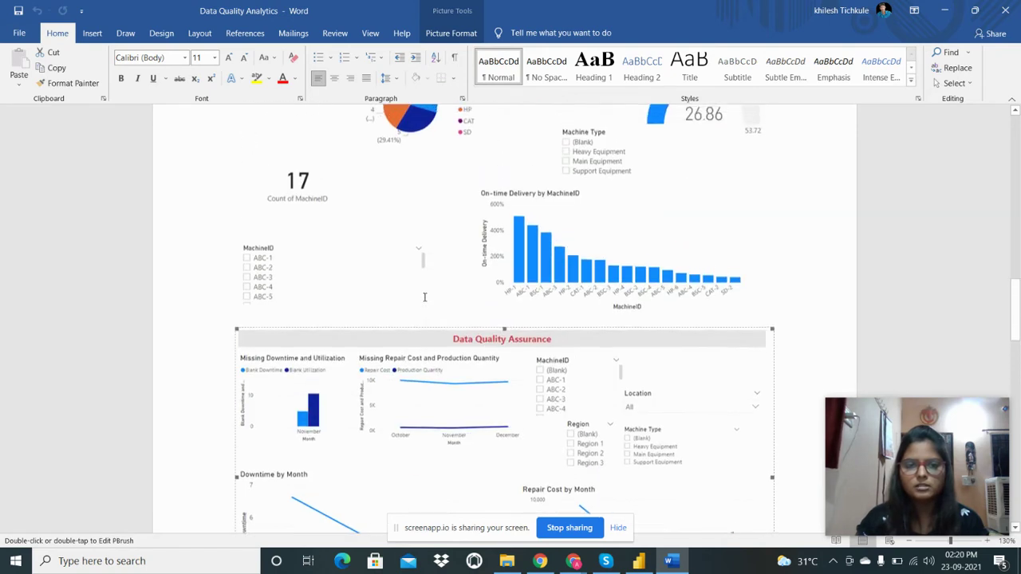
scroll(431, 298, "up", 6)
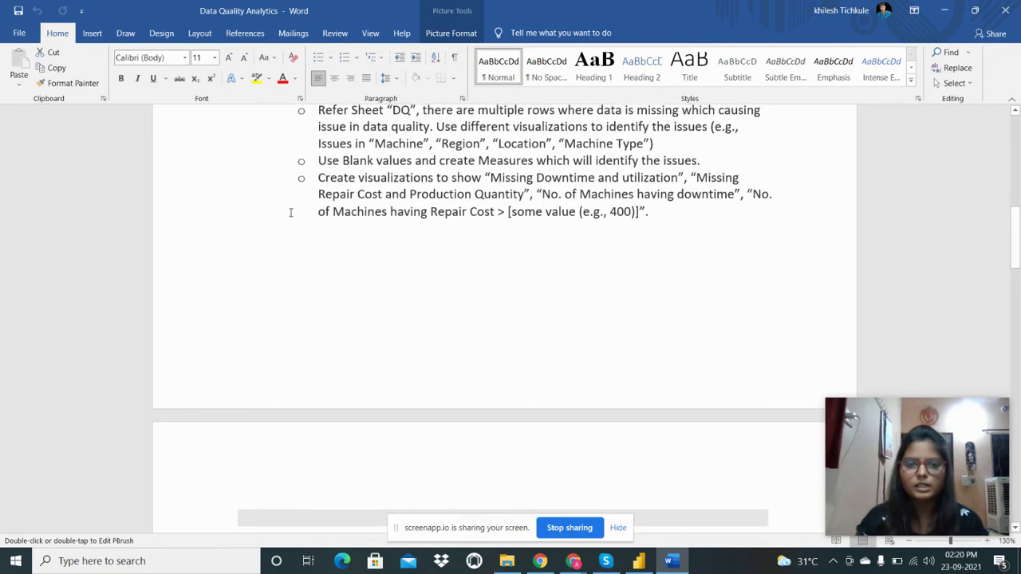
scroll(478, 232, "down", 13)
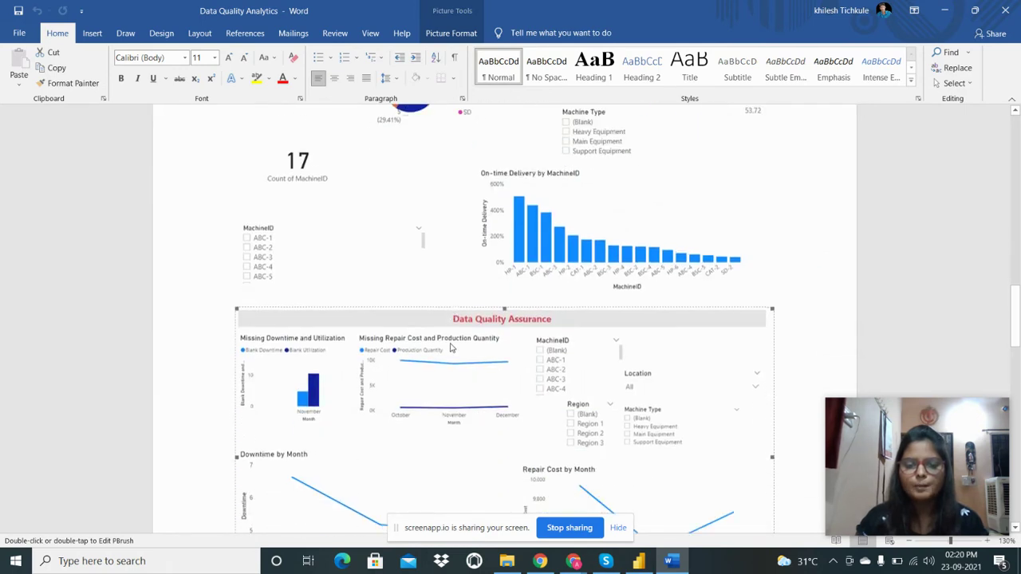
scroll(451, 348, "down", 5)
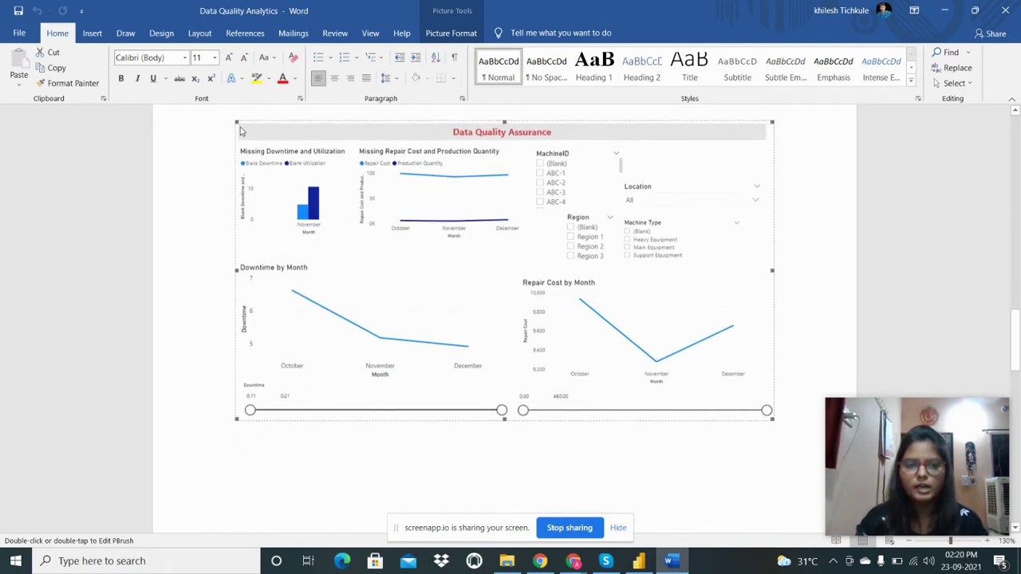
key("Left")
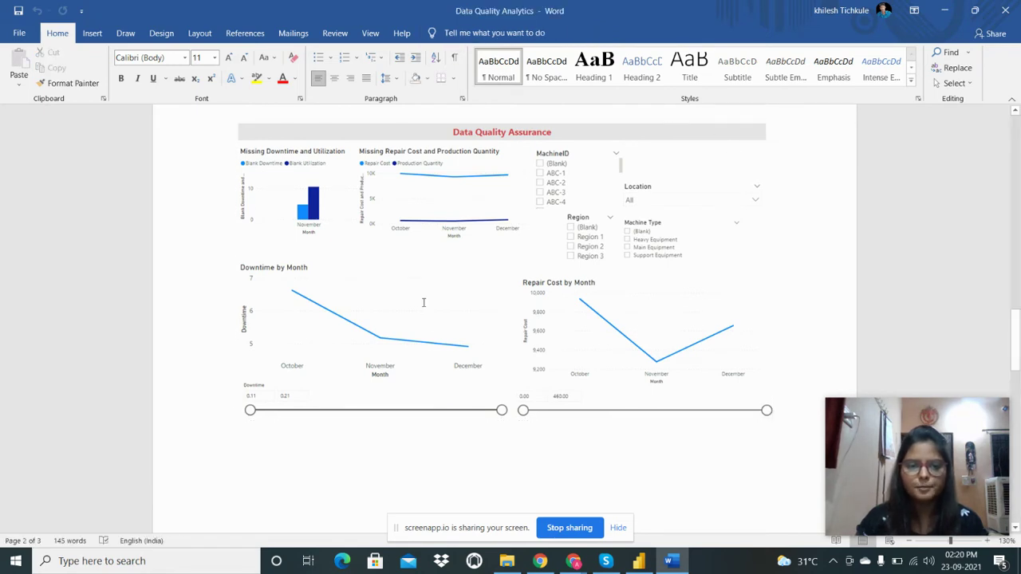
scroll(424, 303, "up", 1)
scroll(541, 331, "down", 8)
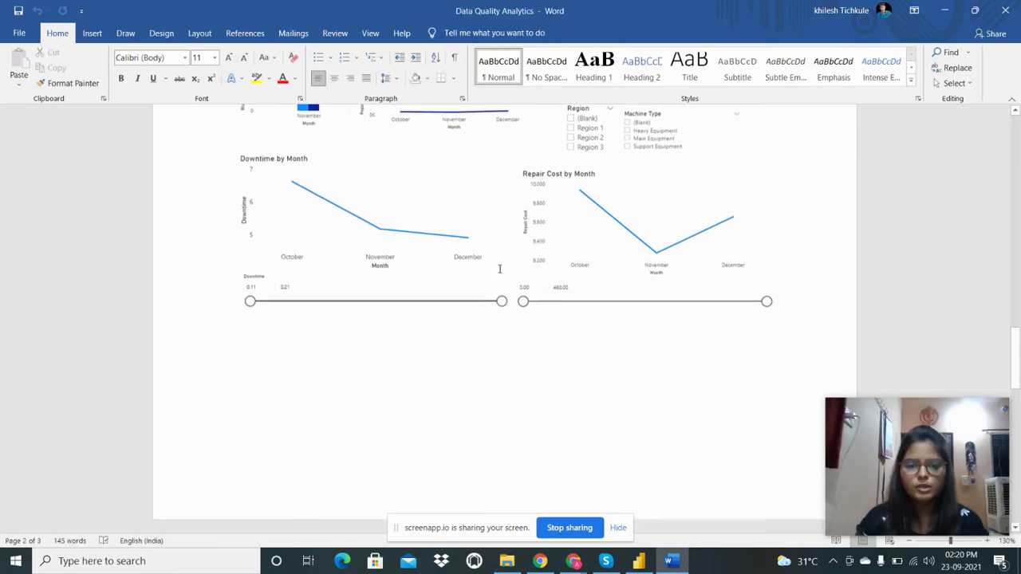
scroll(557, 273, "down", 8)
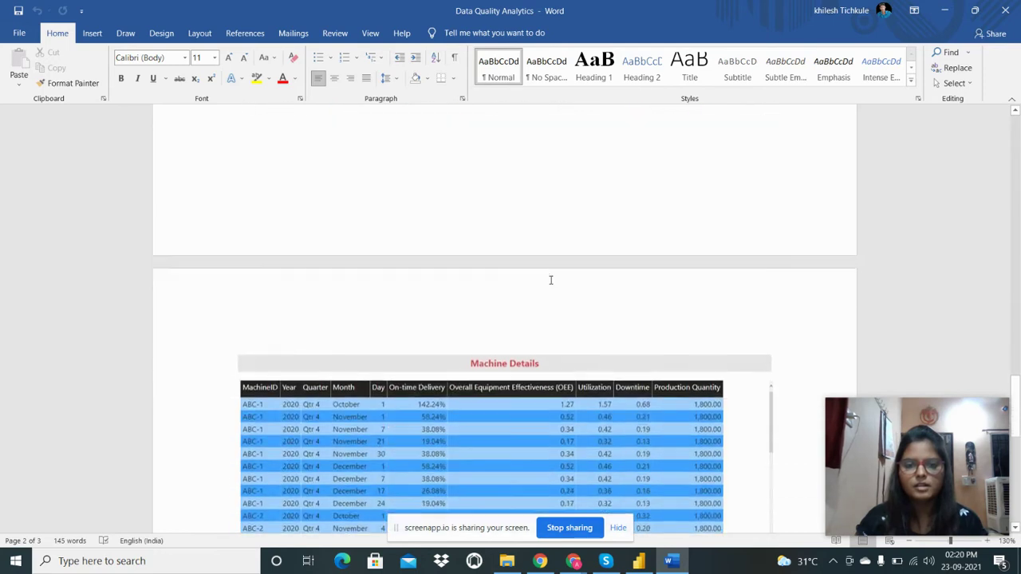
left_click(292, 159)
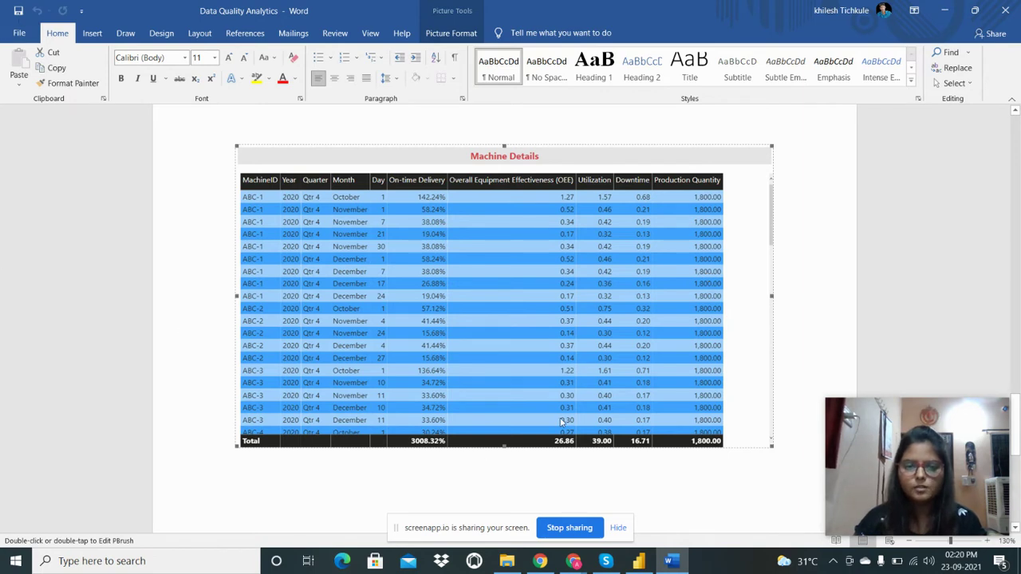
Switch to Power BI Desktop and look over the DQ table's data, the report and the common data sources
left_click(639, 561)
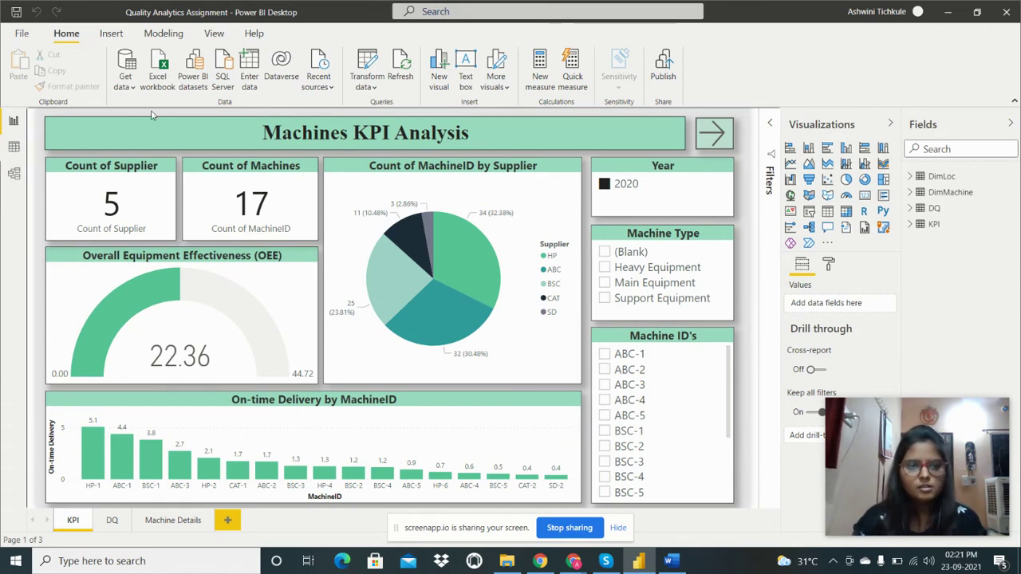
left_click(13, 148)
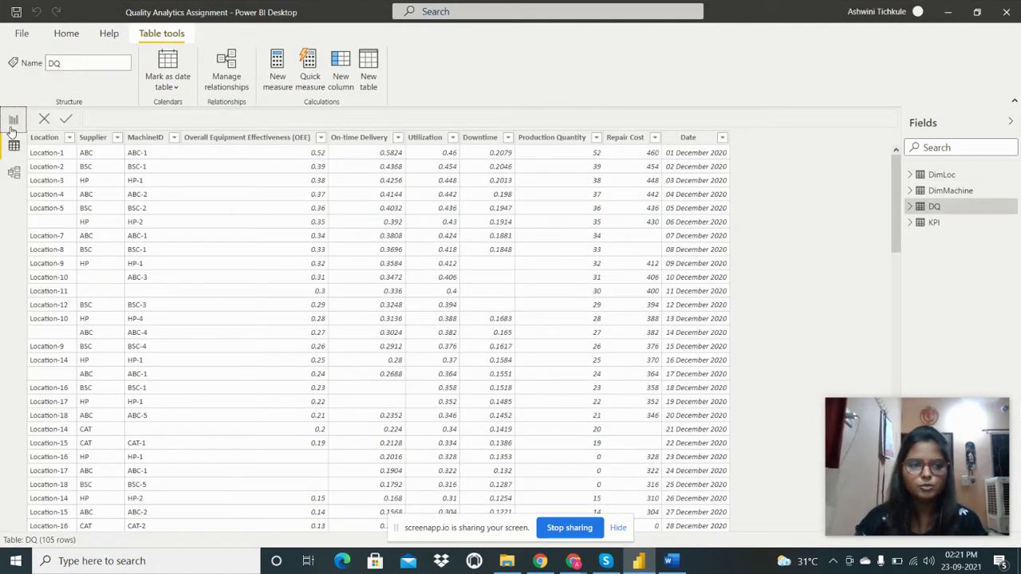
left_click(14, 120)
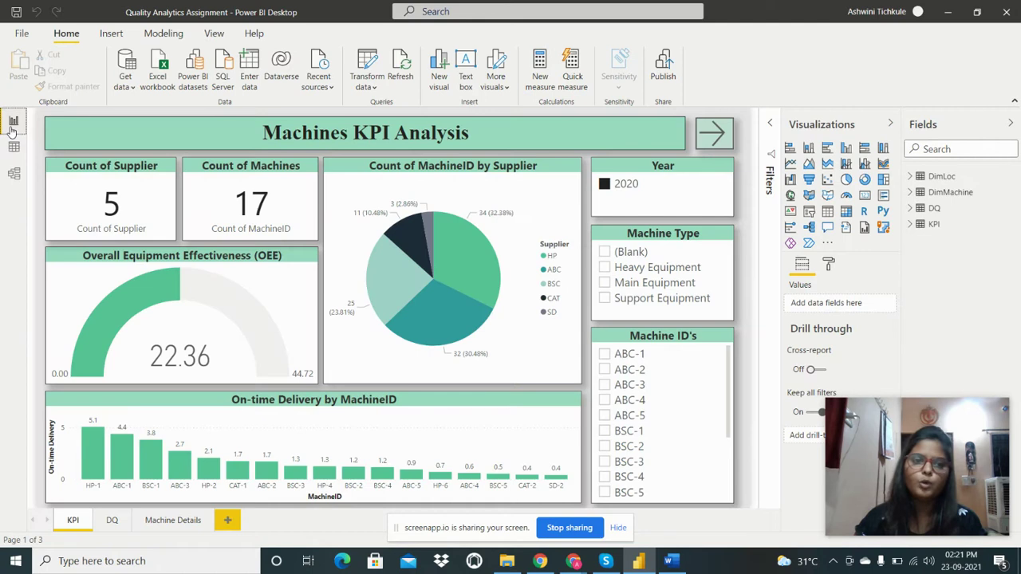
left_click(132, 86)
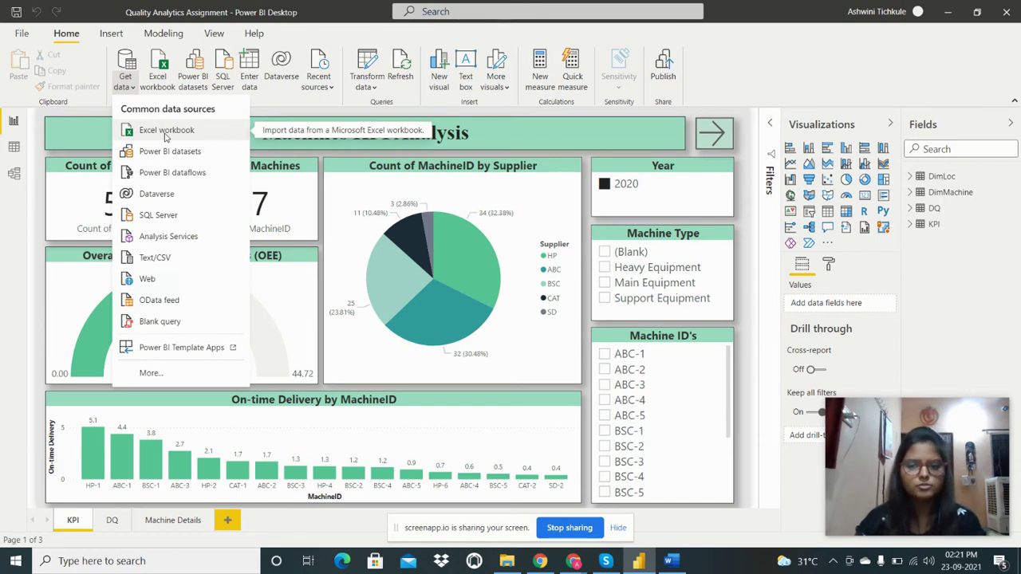
left_click(83, 156)
Return to the Word document and select the Google Sheets link under Source
left_click(674, 562)
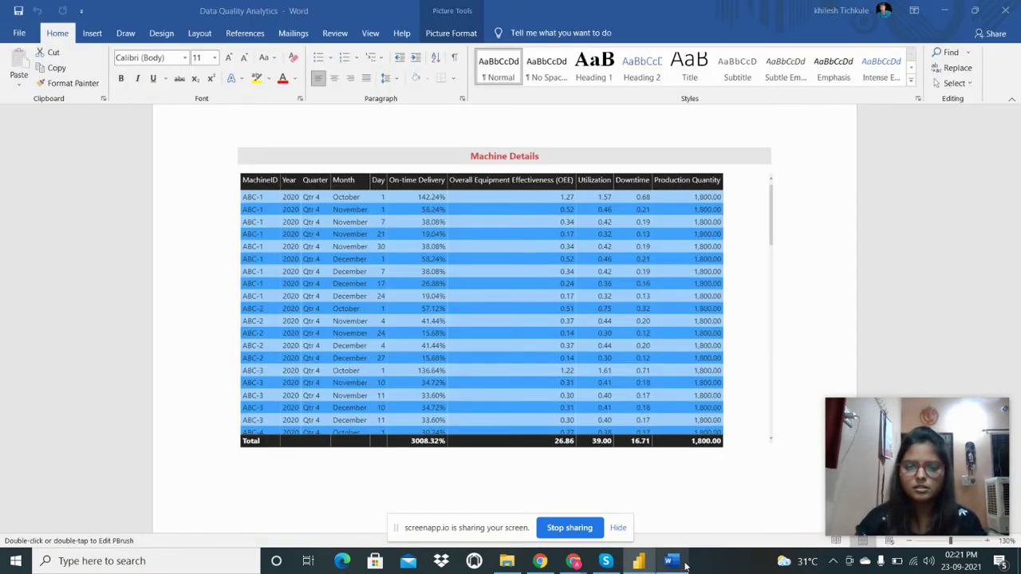
scroll(501, 317, "up", 15)
scroll(501, 317, "up", 8)
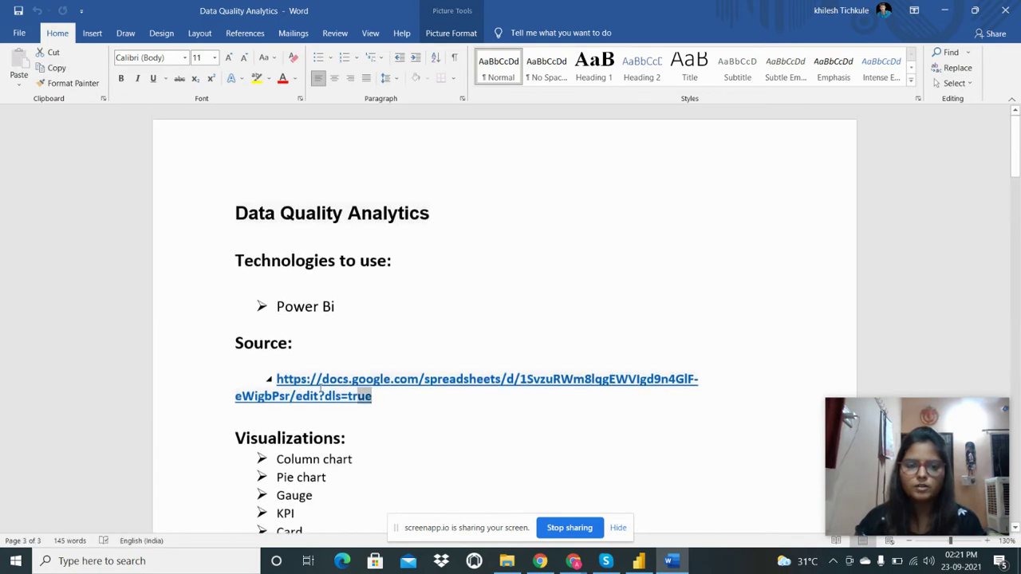
triple_click(322, 389)
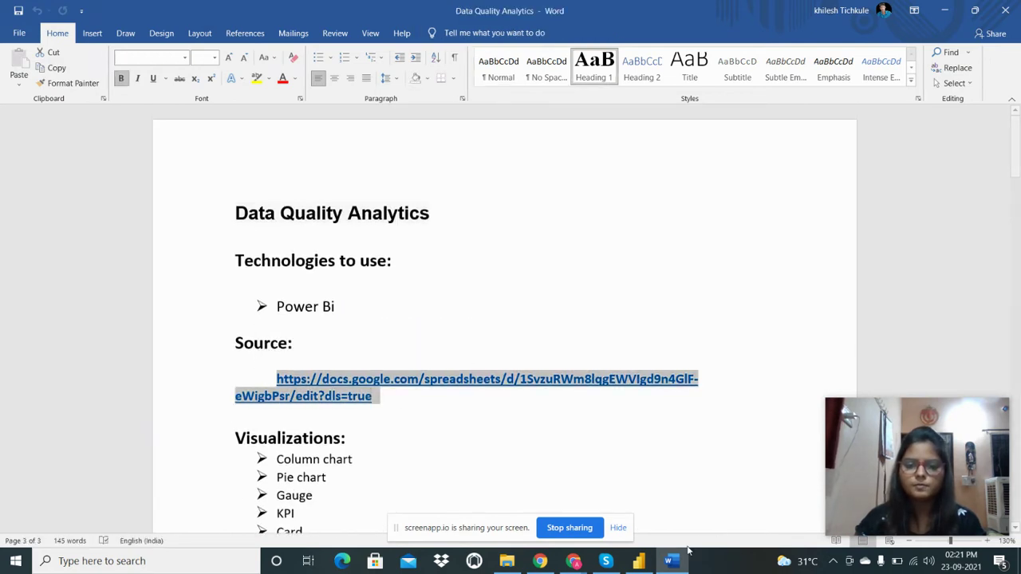
Switch to Power BI Desktop and view the common data sources available for importing data, such as Excel workbook
left_click(685, 555)
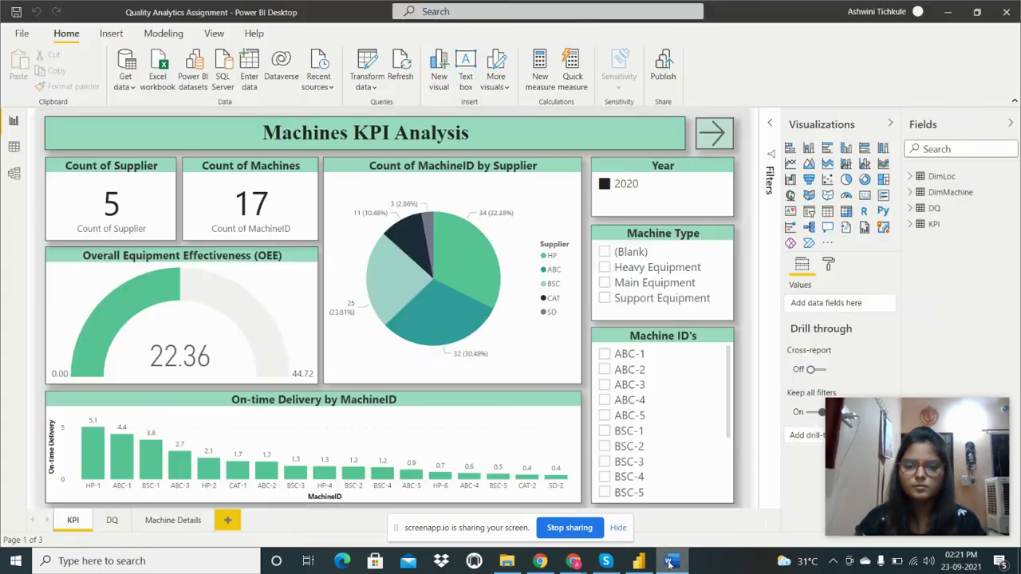
left_click(130, 87)
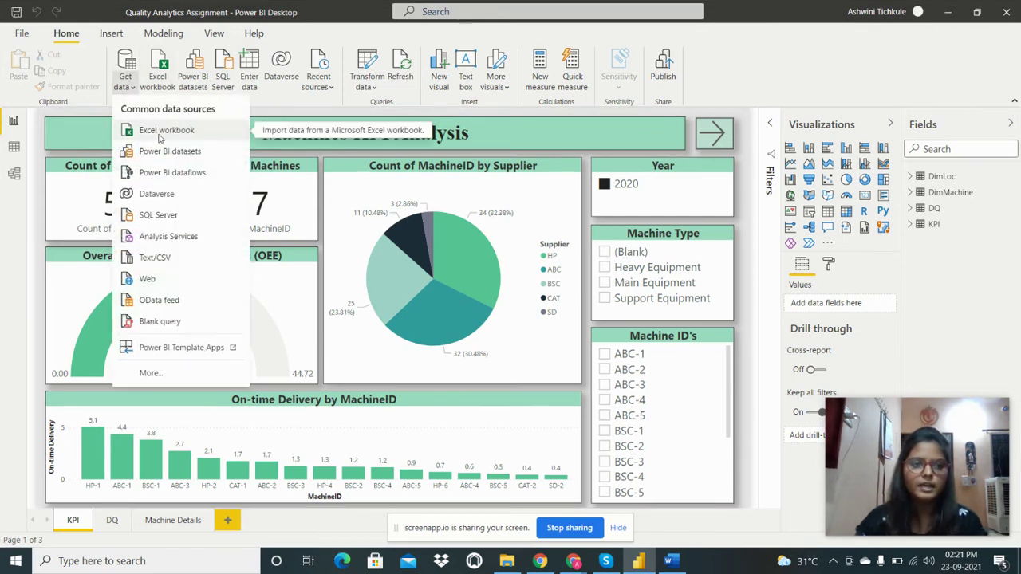
left_click(42, 159)
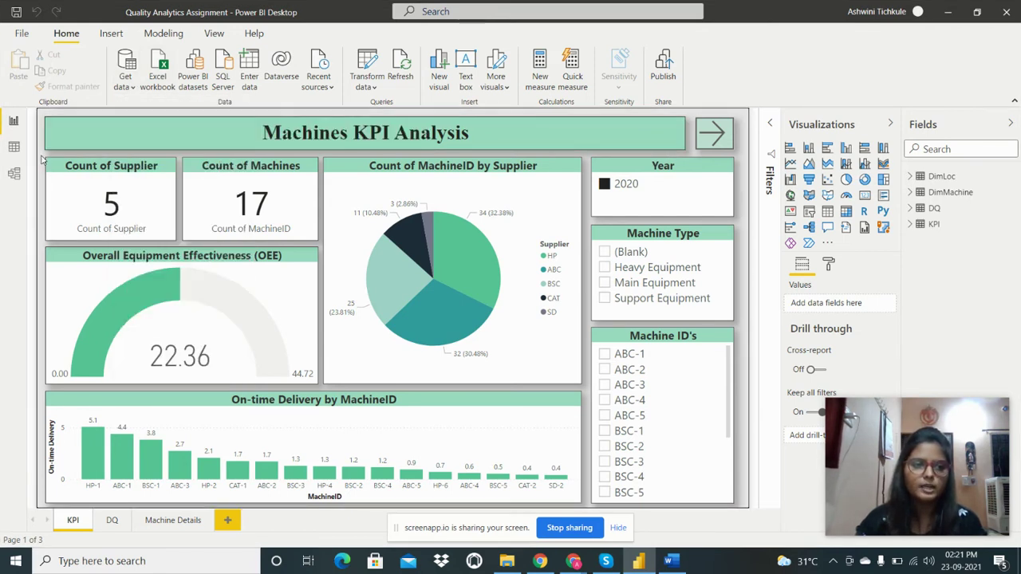
Display the DQ table's data and go through its columns one by one from Location to Date
left_click(15, 148)
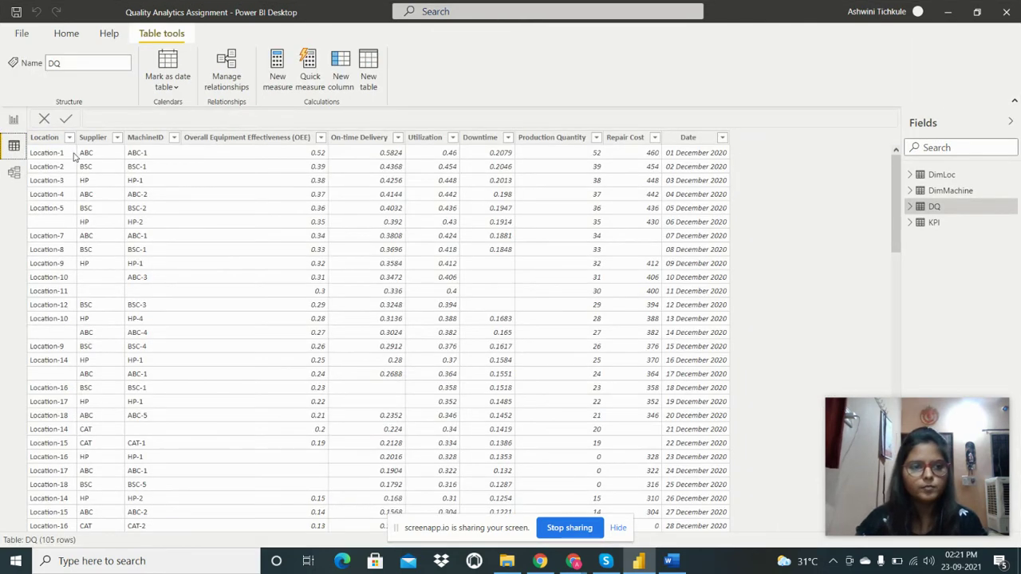
left_click(48, 137)
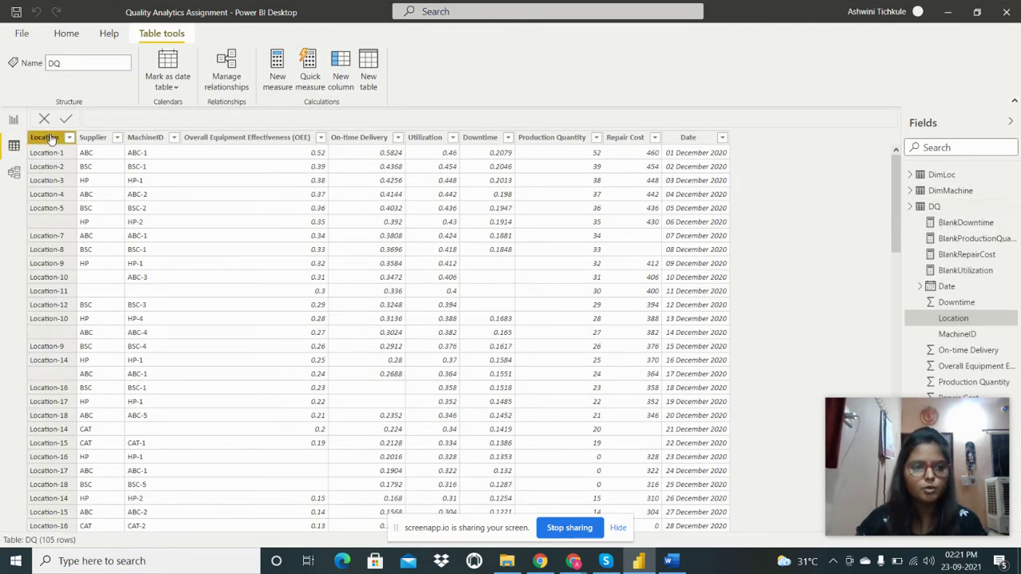
left_click(93, 137)
left_click(145, 138)
left_click(241, 139)
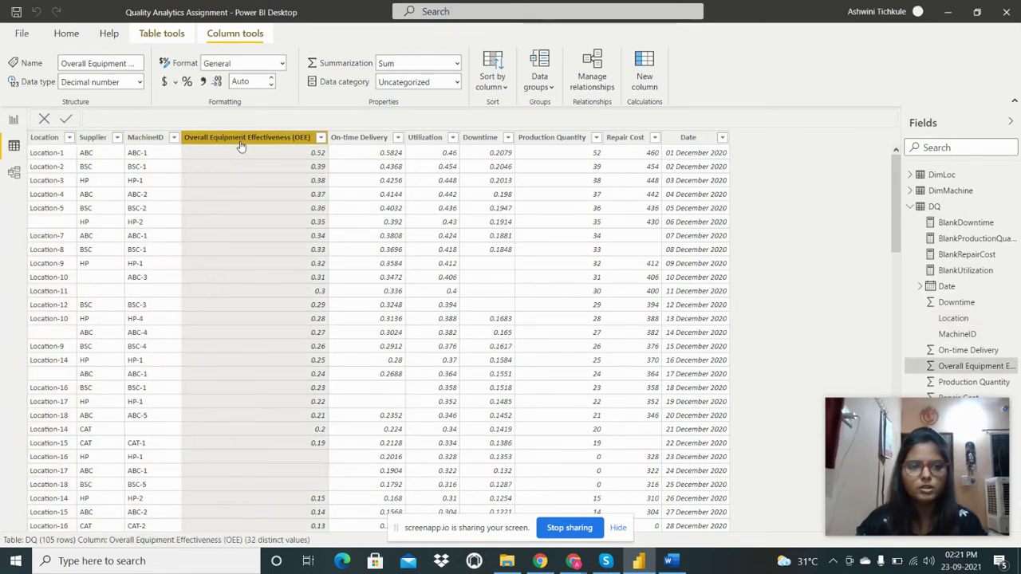
left_click(355, 145)
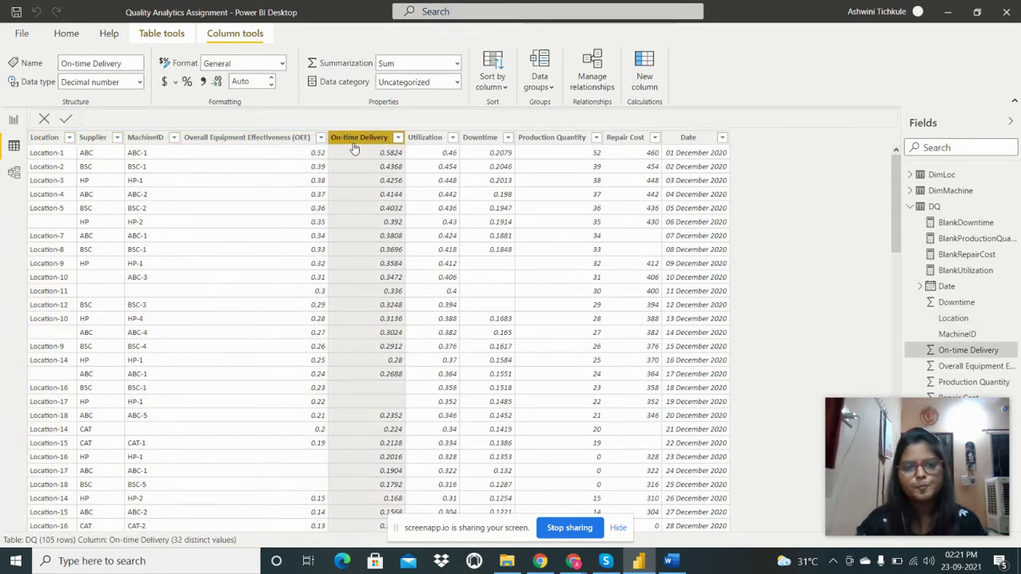
left_click(418, 145)
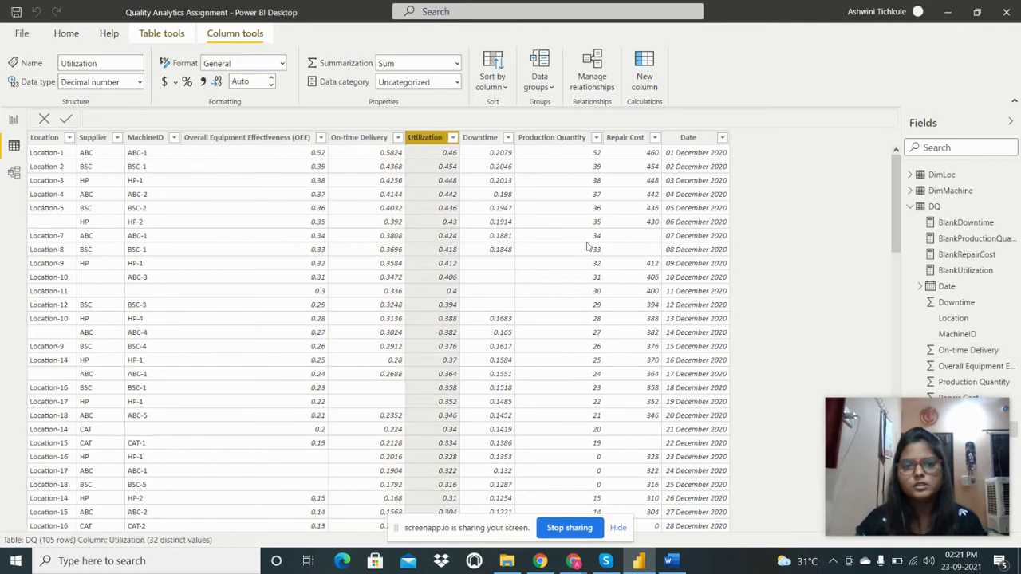
left_click(481, 145)
left_click(558, 144)
left_click(644, 143)
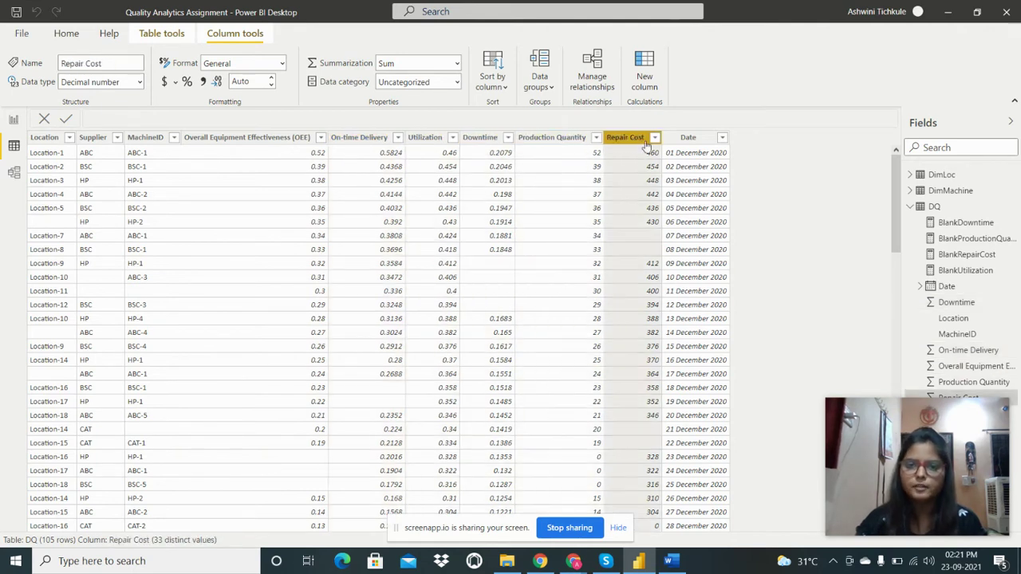
left_click(688, 142)
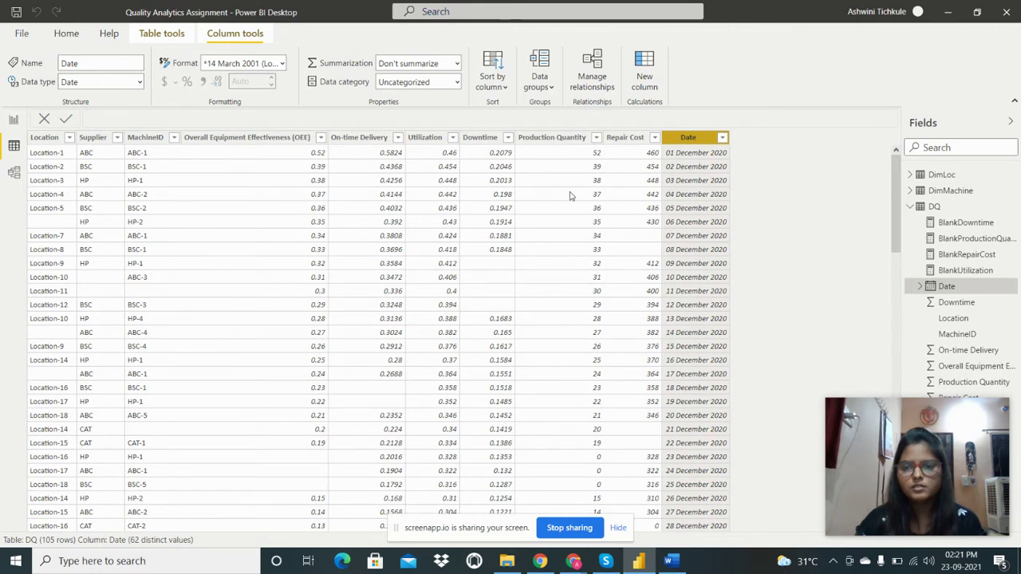
View the data of the KPI table and the Location and Region columns of the DimLoc table
left_click(915, 209)
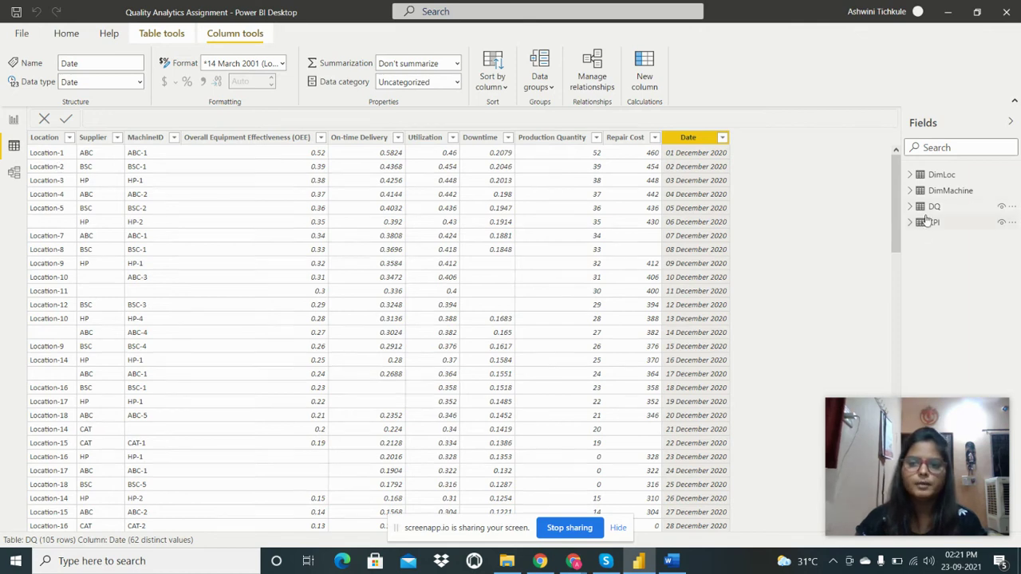
left_click(912, 224)
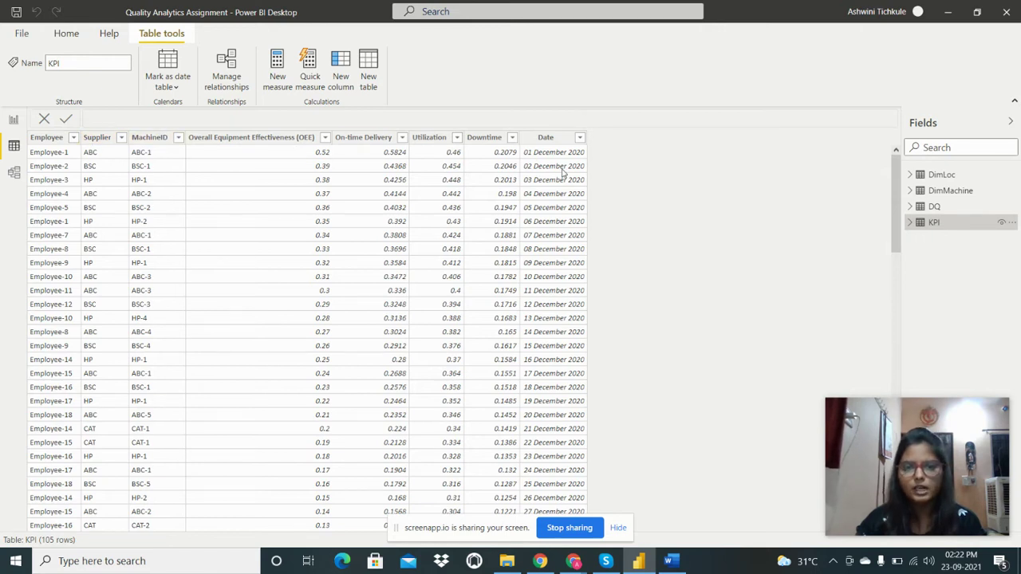
left_click(938, 177)
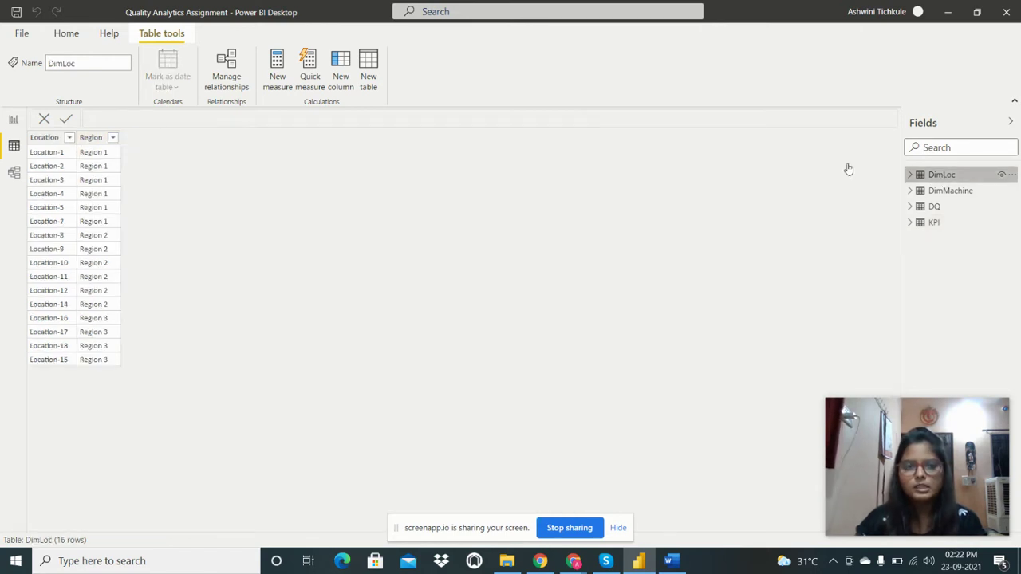
left_click(34, 137)
key("Right")
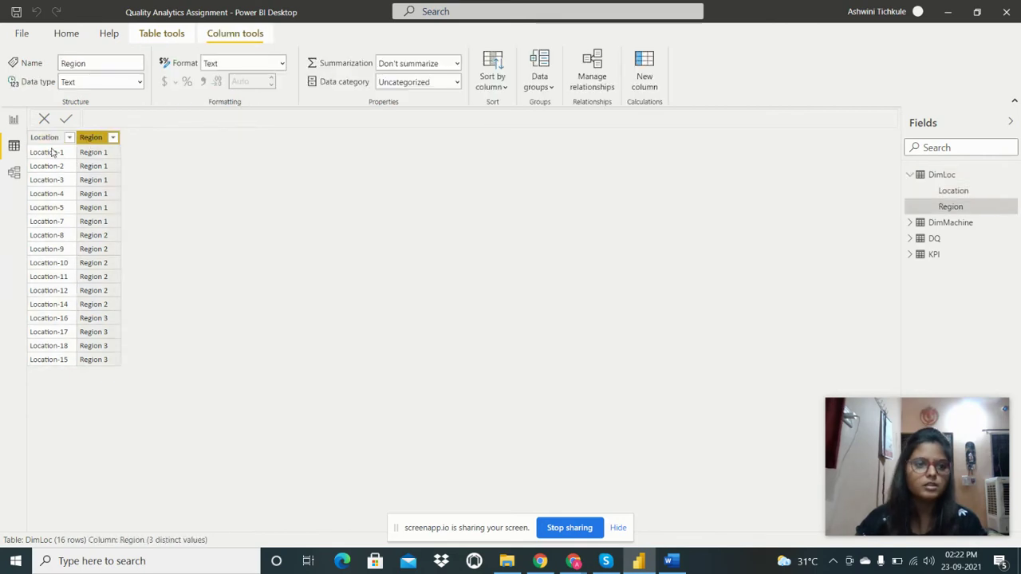
left_click(910, 175)
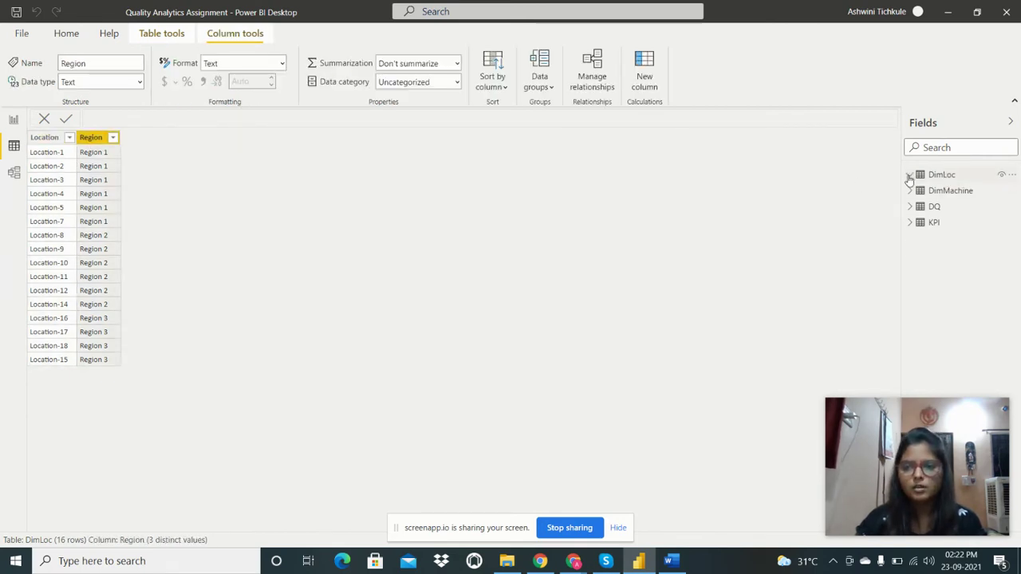
View the DimMachine table's data and highlight its Machine Type column
left_click(942, 191)
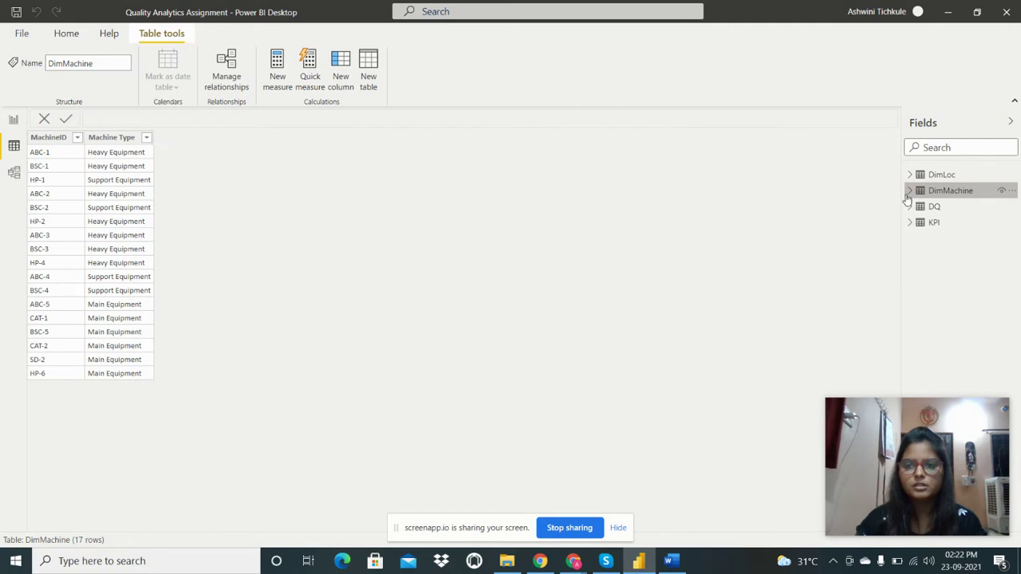
left_click(910, 192)
left_click(958, 207)
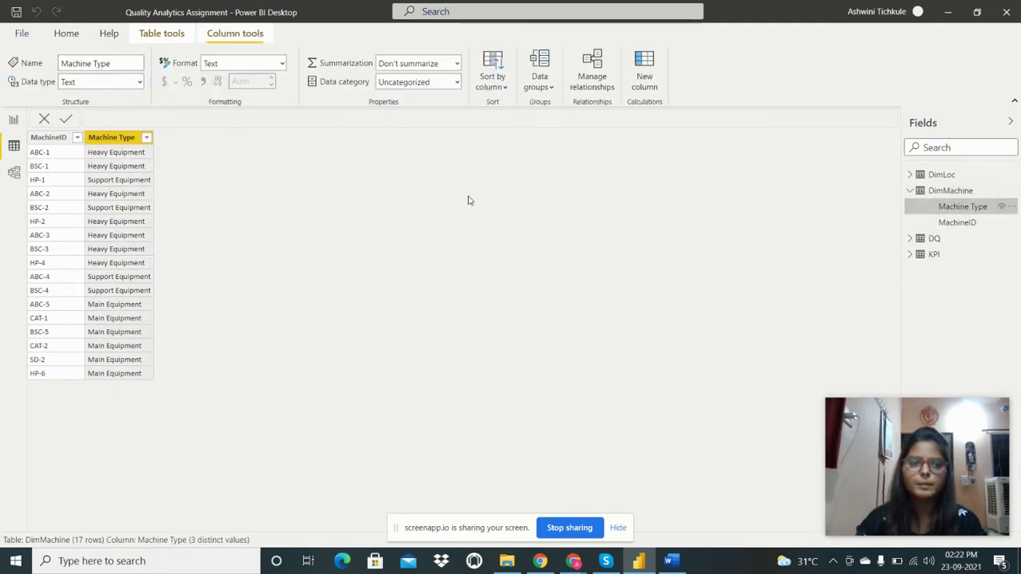
Return to the KPI report page and inspect the "Machines KPI Analysis" title text box and its formatting
left_click(13, 121)
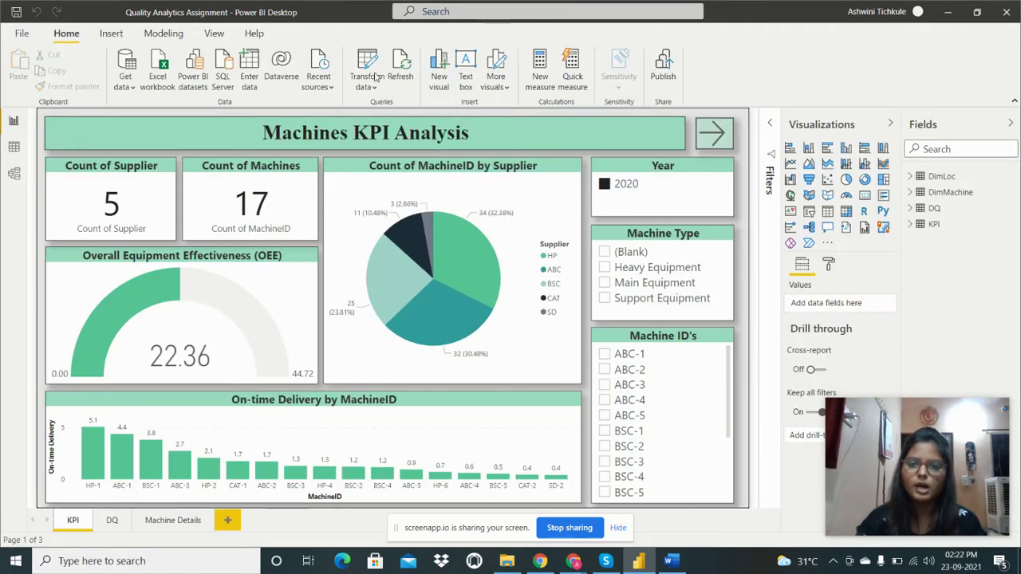
left_click(263, 133)
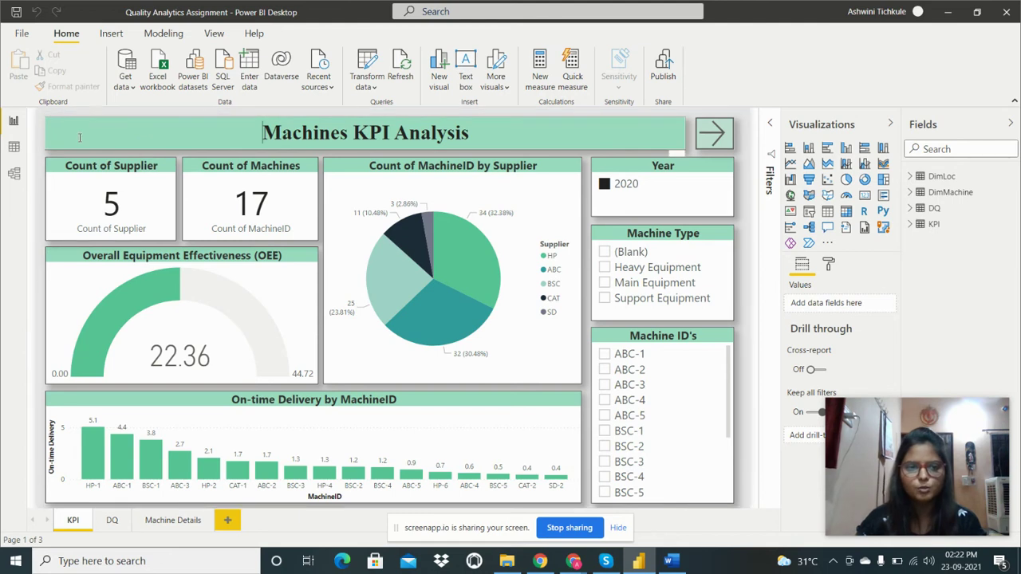
left_click(111, 32)
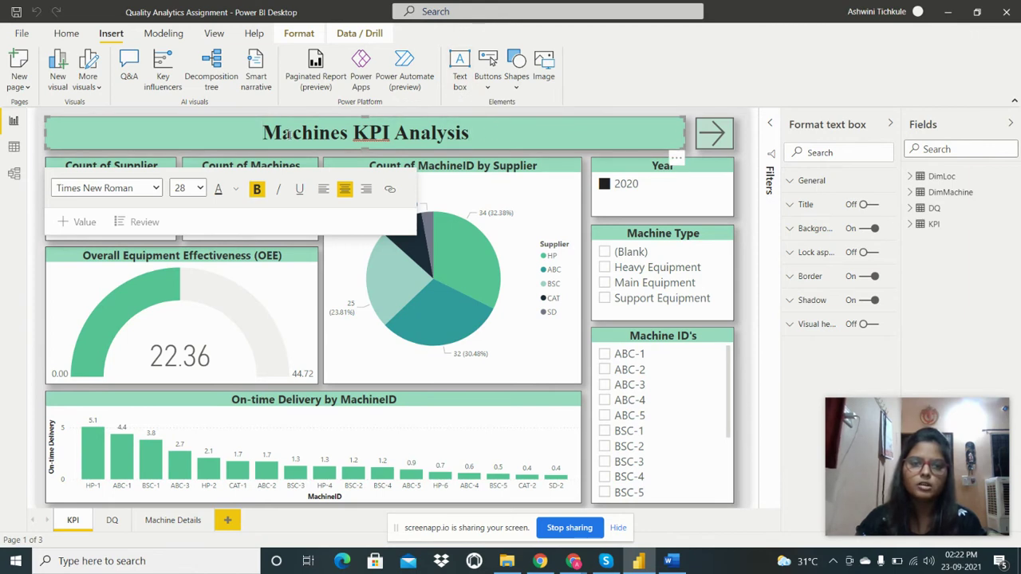
left_click_drag(263, 133, 474, 135)
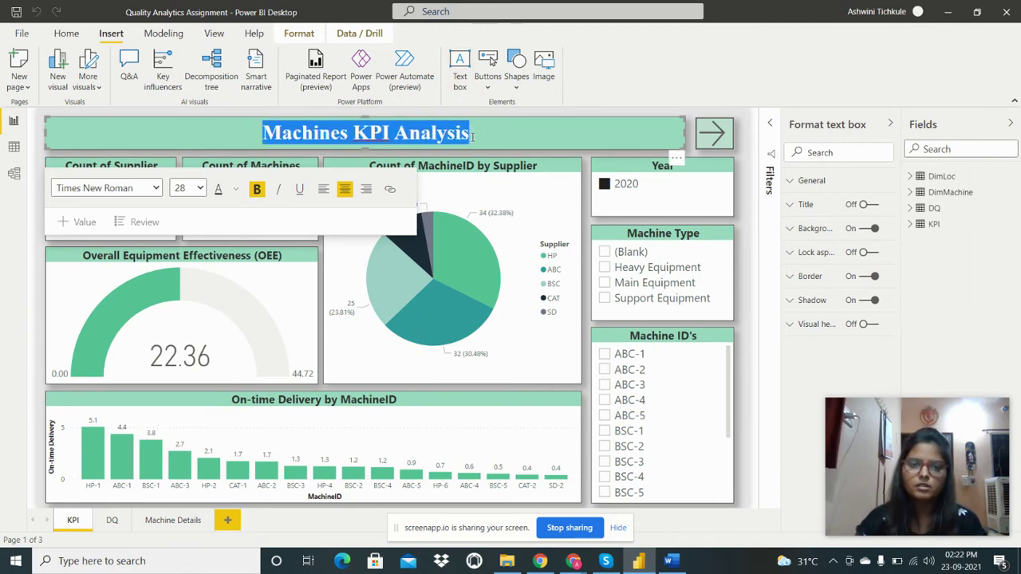
left_click(440, 136)
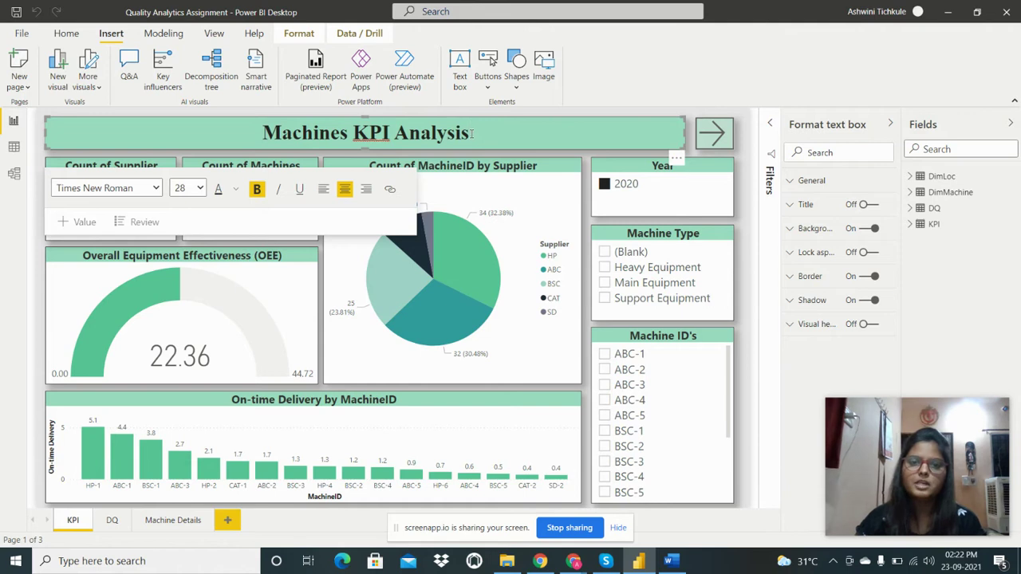
left_click_drag(473, 134, 410, 134)
key("ctrl+a")
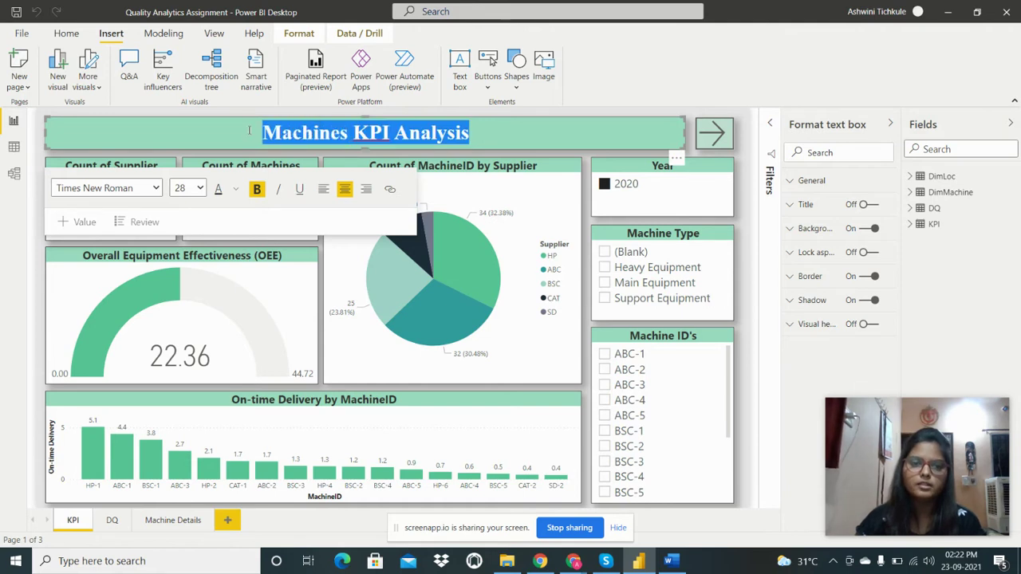
left_click(691, 134)
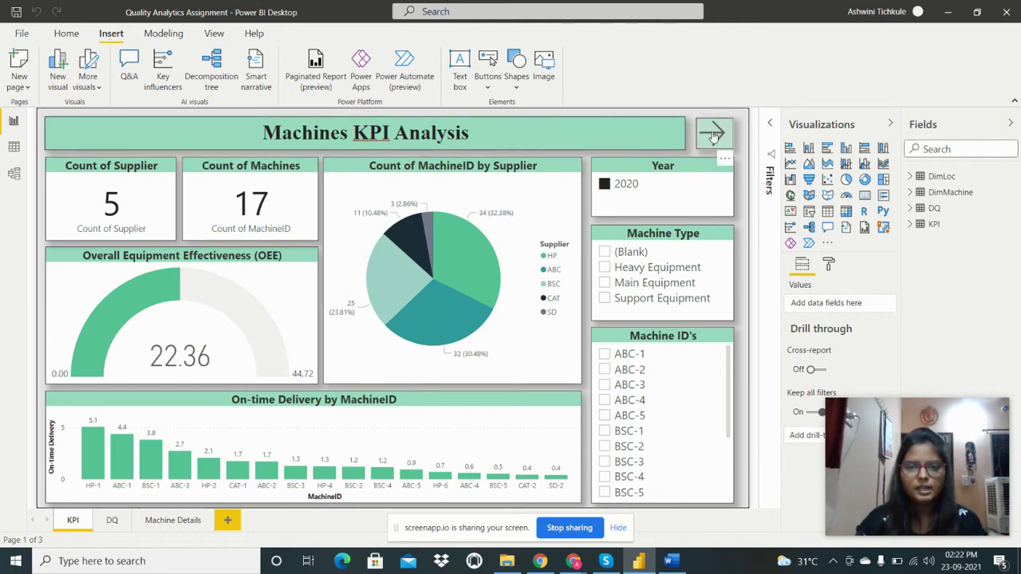
Inspect the Count of Supplier card's source field in the KPI table and its aggregation options
left_click(136, 189)
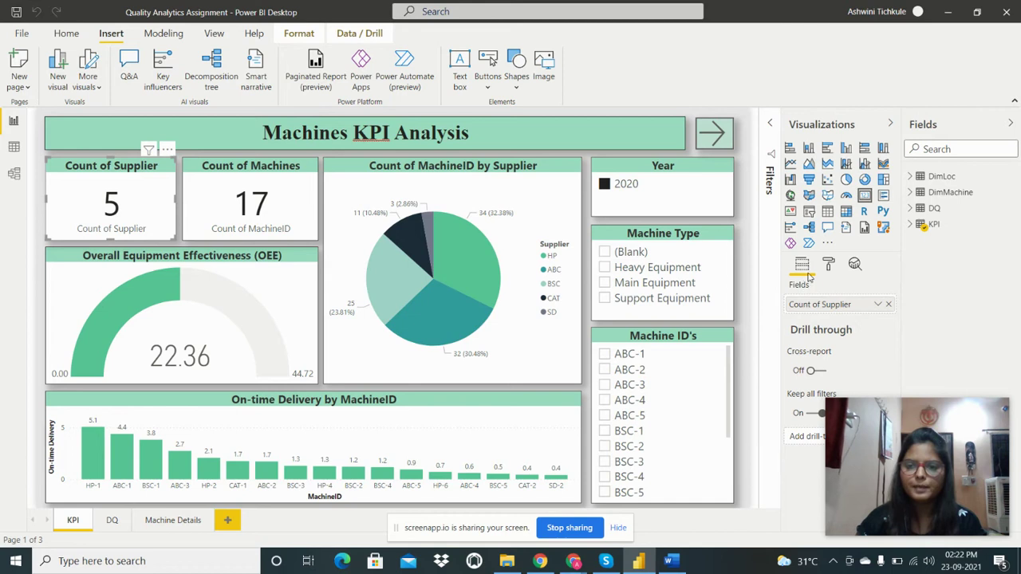
left_click(910, 226)
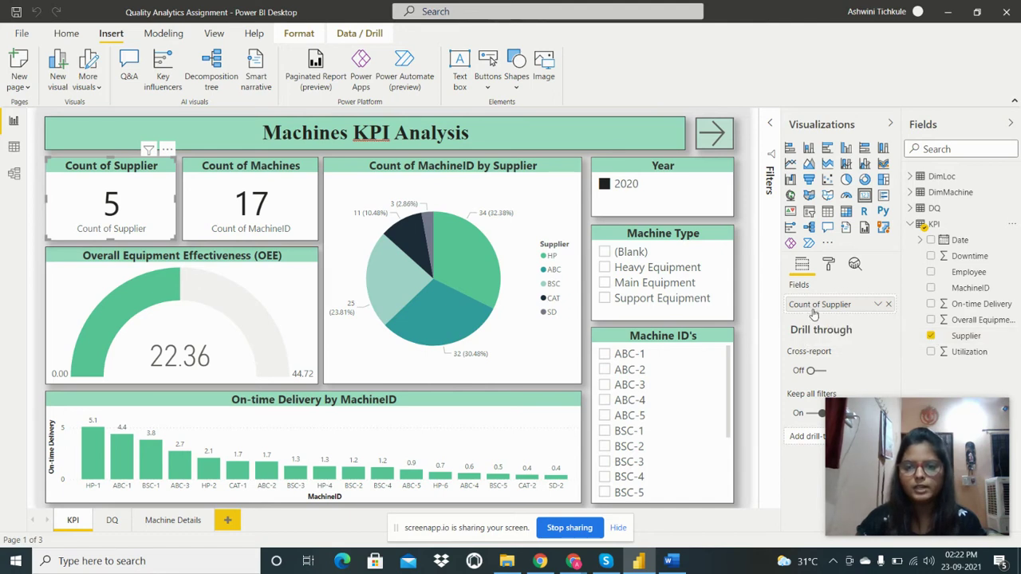
left_click(878, 307)
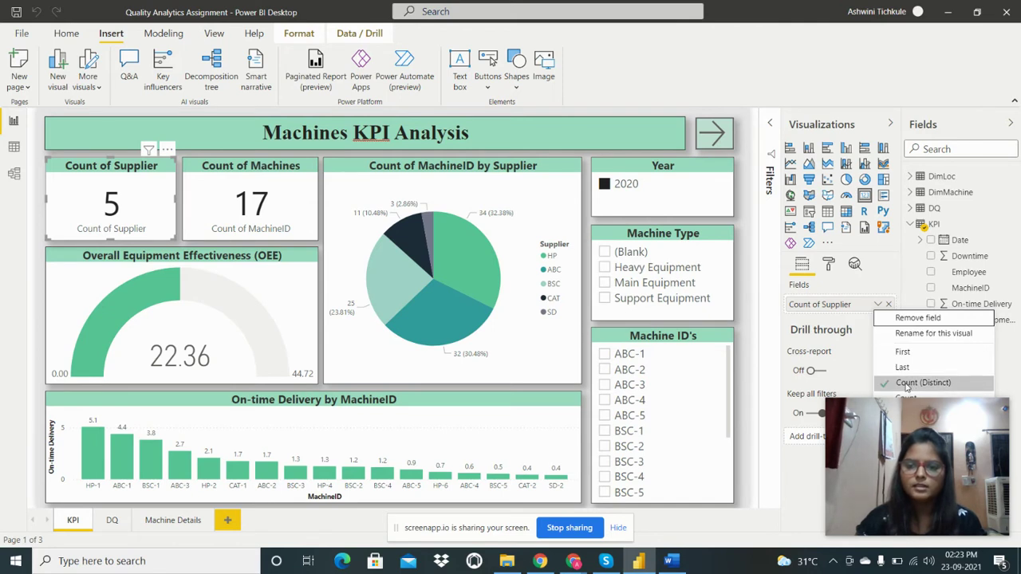
left_click(769, 316)
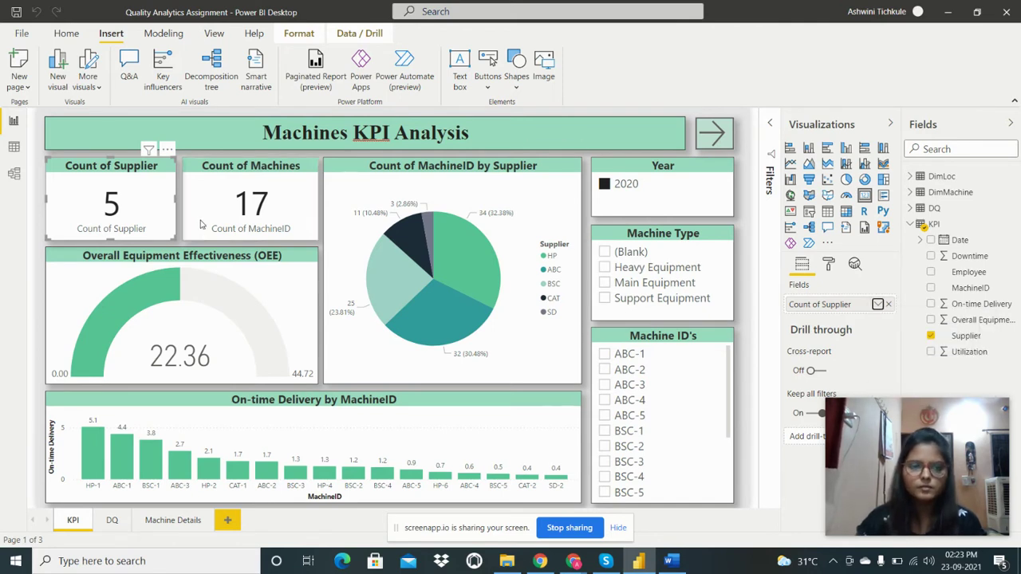
Inspect the Count of Machines card's MachineID field and its aggregation options
left_click(224, 203)
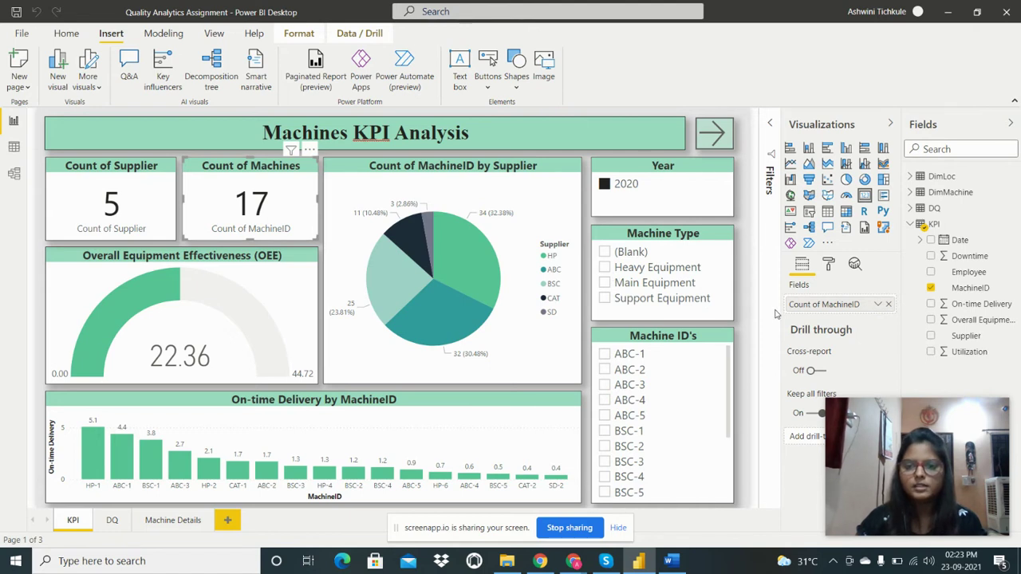
left_click(878, 305)
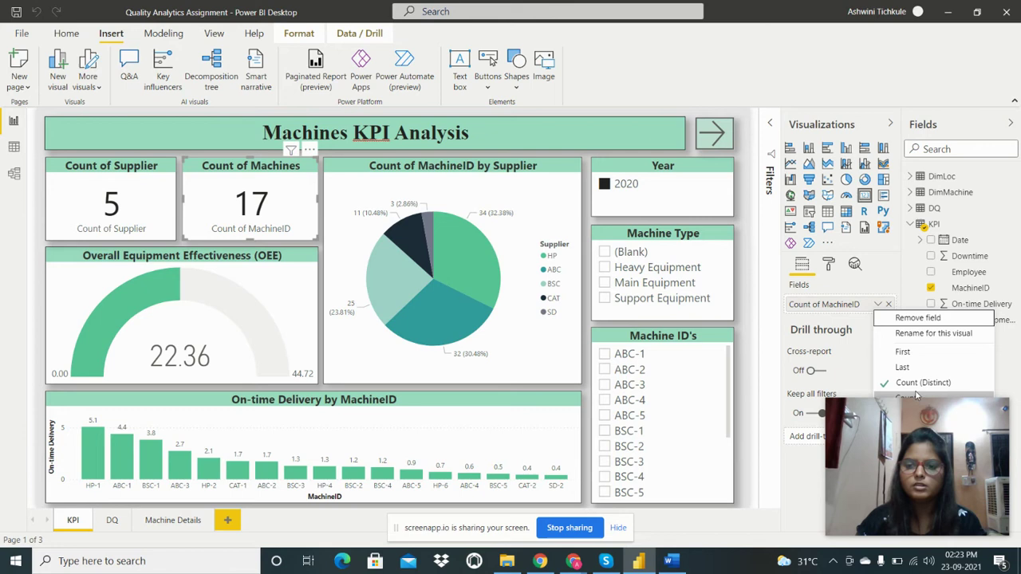
left_click(907, 263)
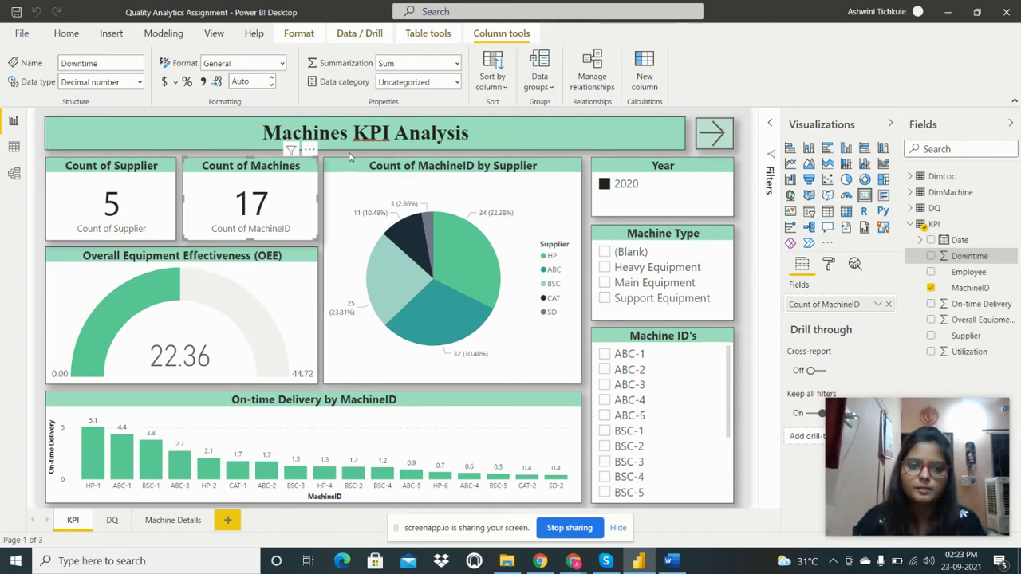
key("Escape")
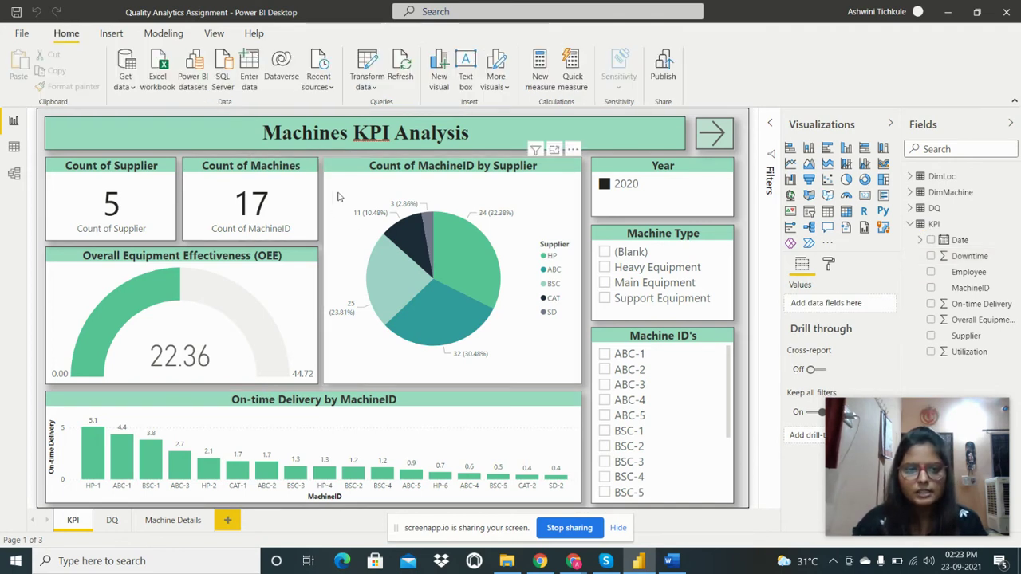
Inspect the legend and values fields used by the Count of MachineID by Supplier pie chart
left_click(426, 208)
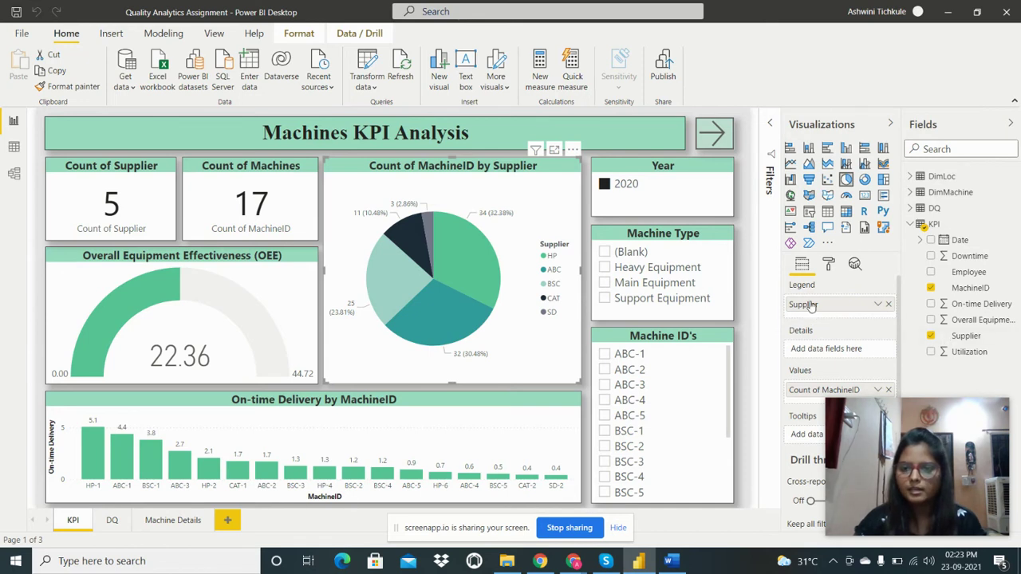
scroll(808, 339, "down", 1)
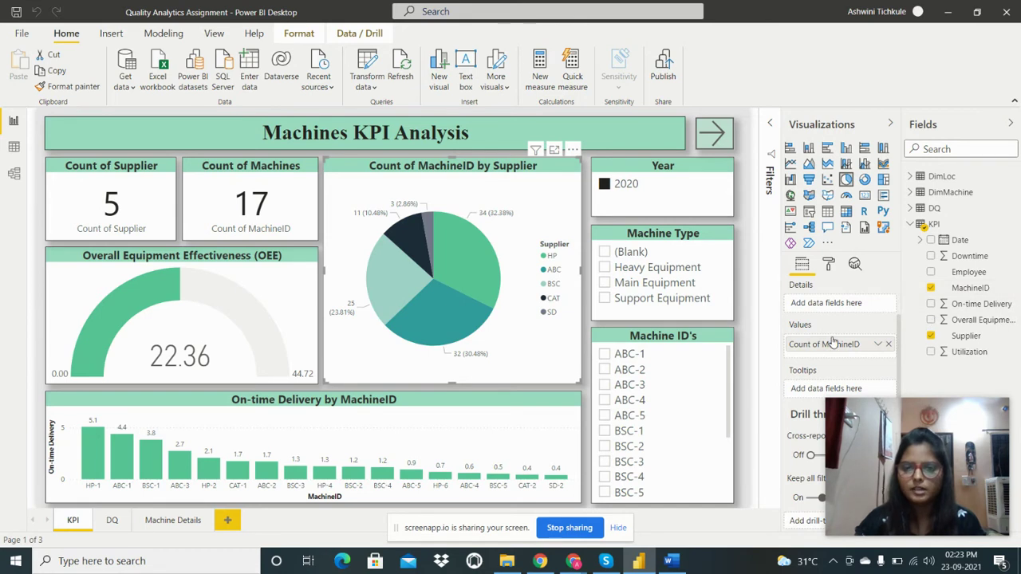
scroll(838, 352, "up", 1)
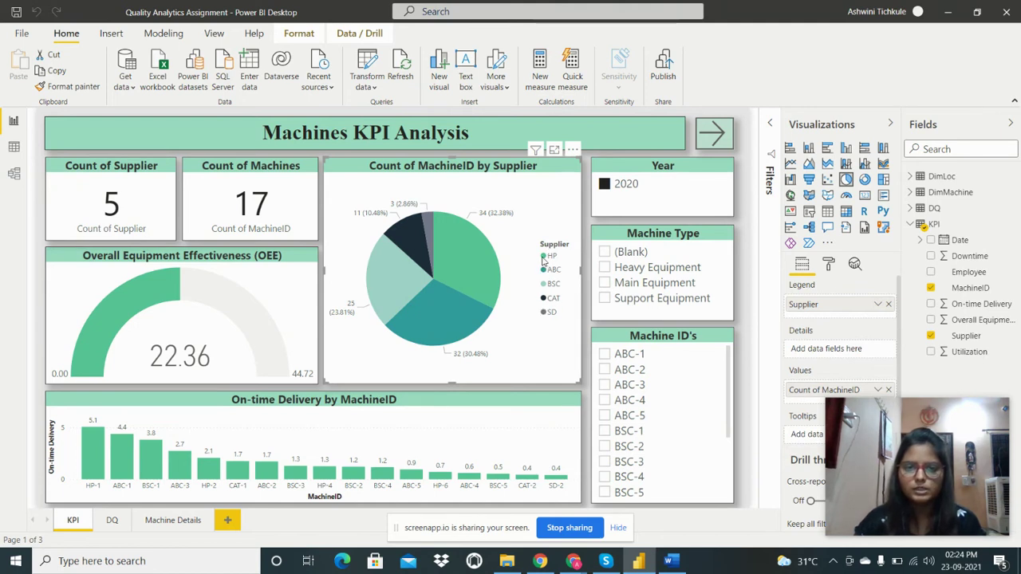
Examine the supplier and machine count details of the pie chart's slices
mouse_move(472, 255)
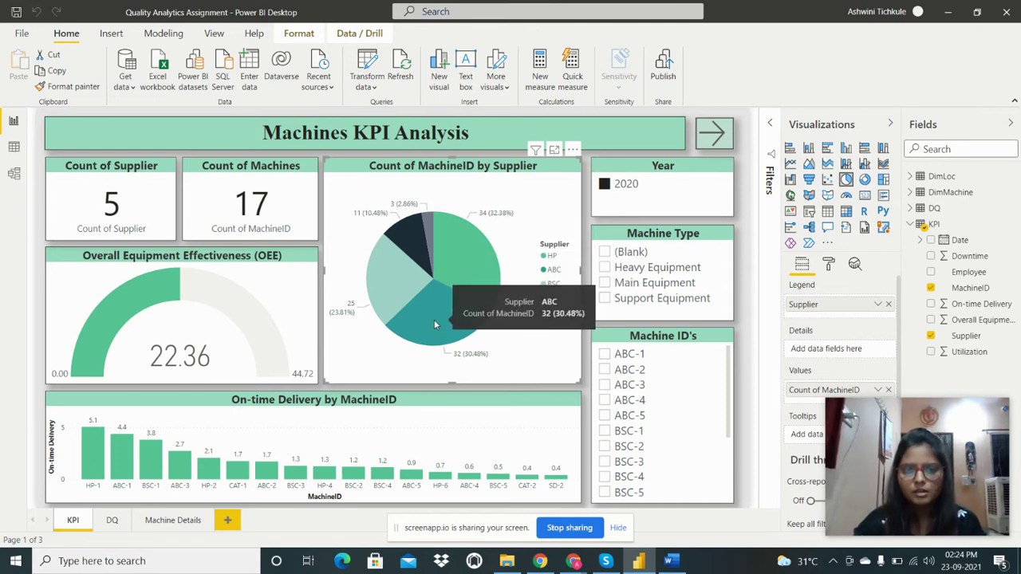
mouse_move(438, 316)
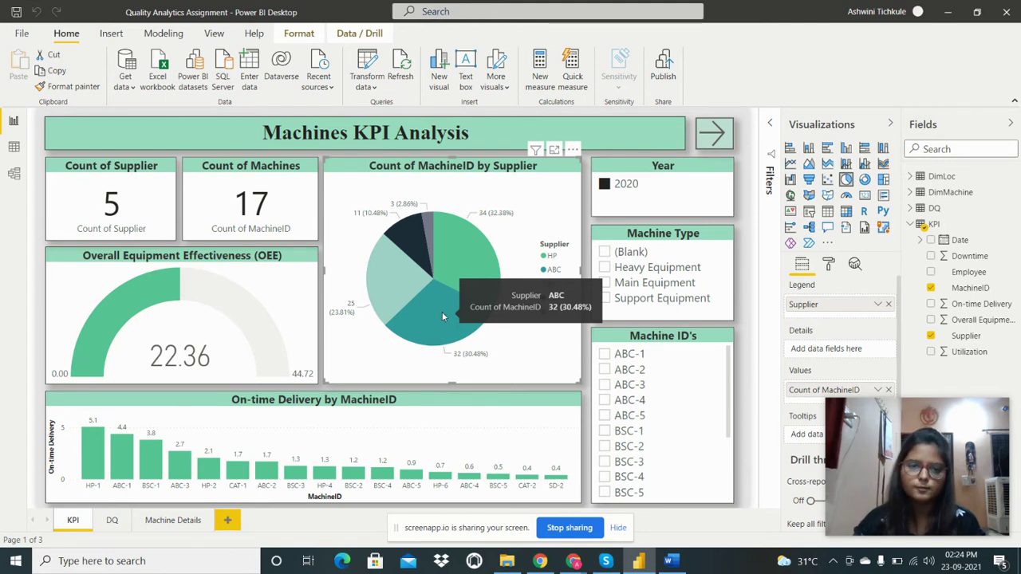
mouse_move(395, 283)
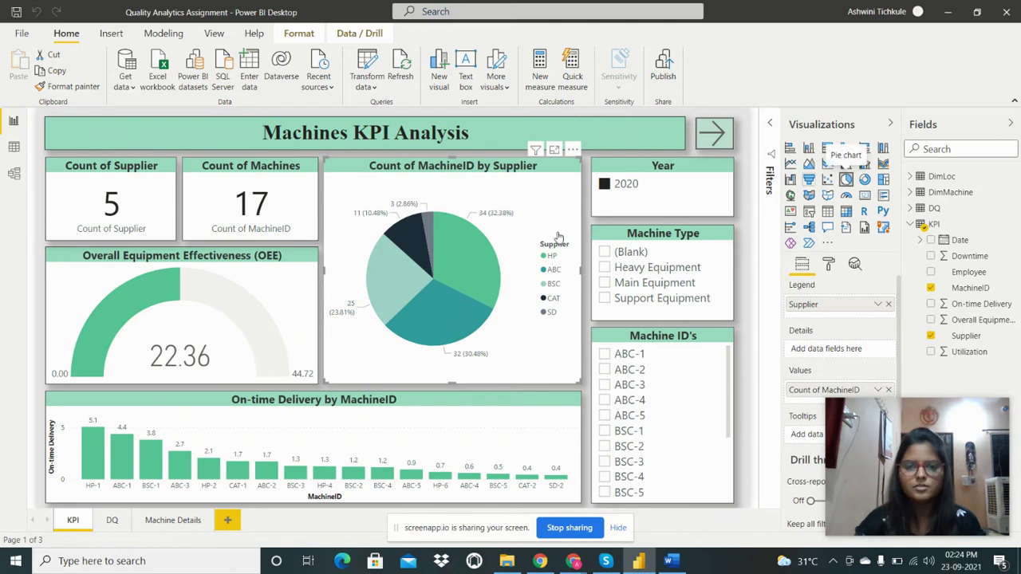
Inspect the source field used by the Year slicer
left_click(682, 204)
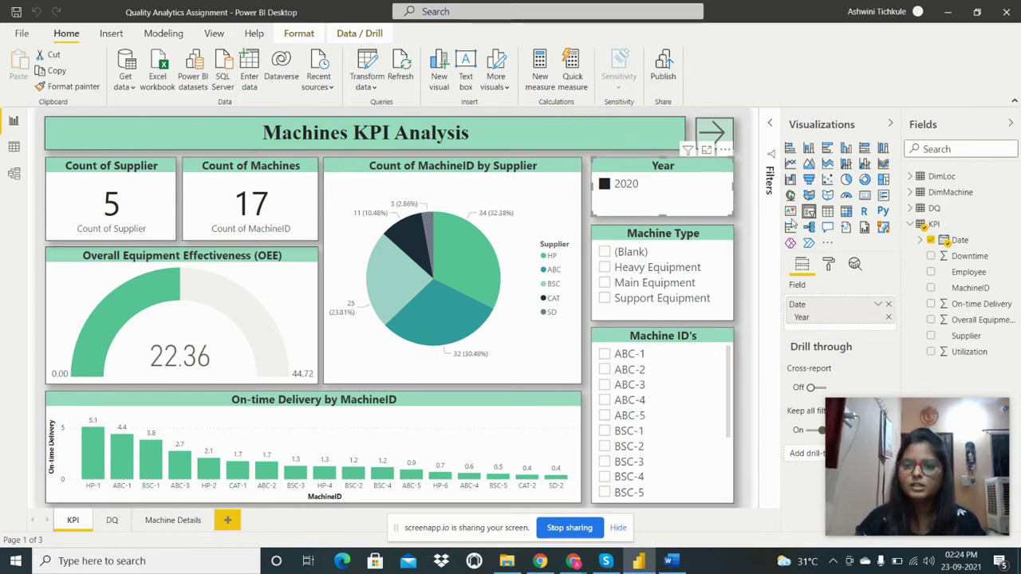
left_click(642, 188)
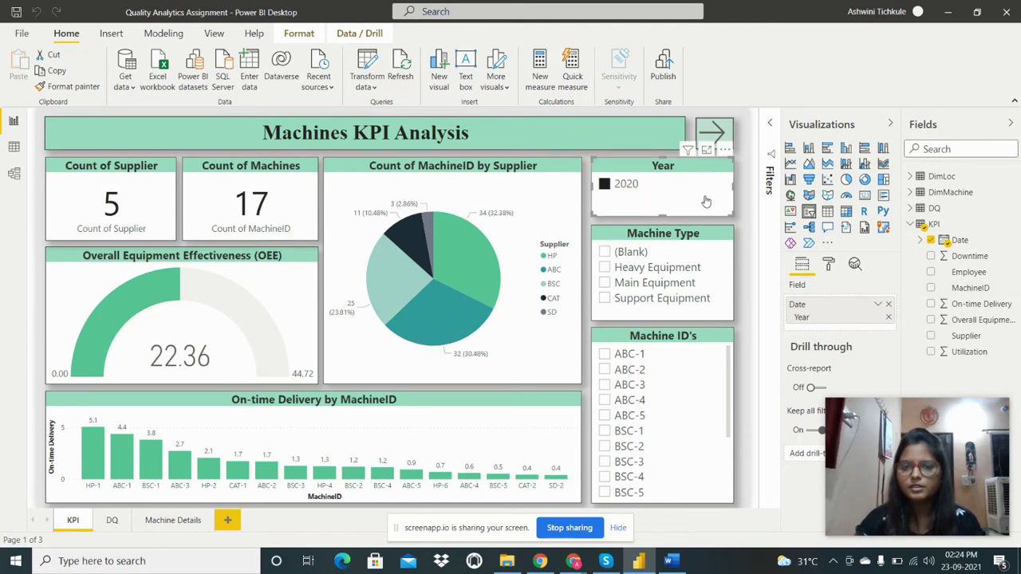
Try the Horizontal orientation on the Year slicer and set it back to Vertical
left_click(830, 266)
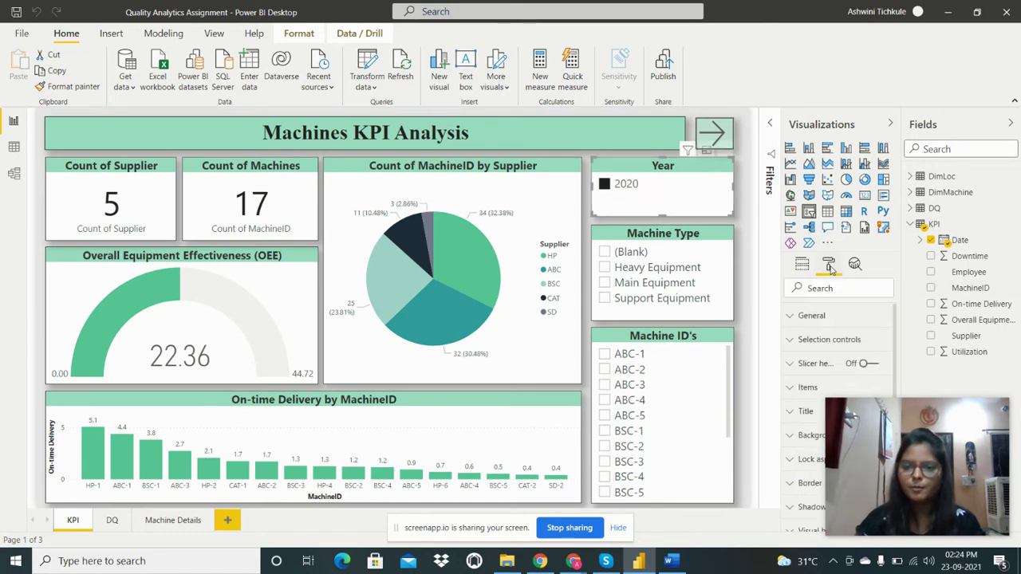
left_click(812, 316)
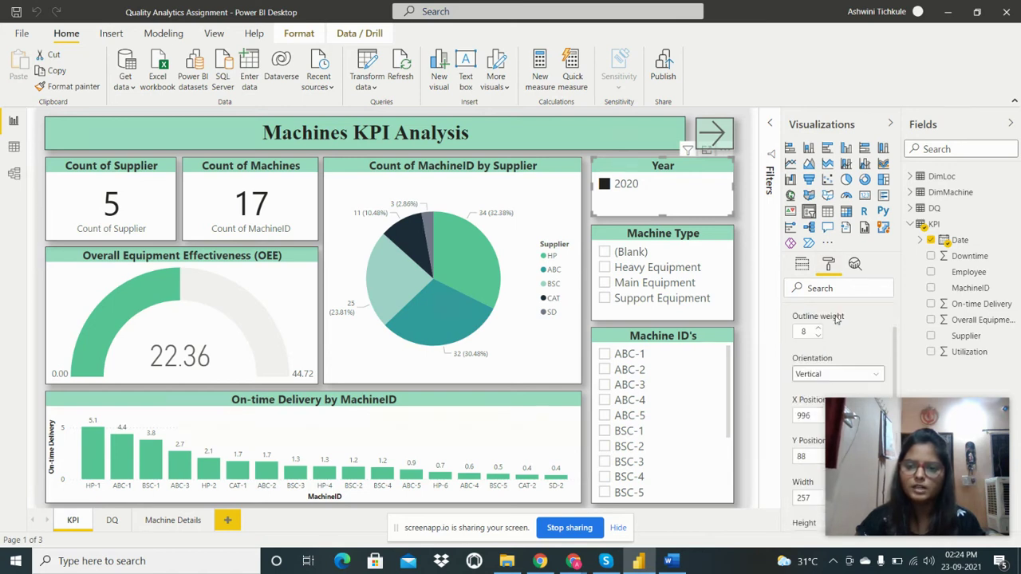
left_click(828, 375)
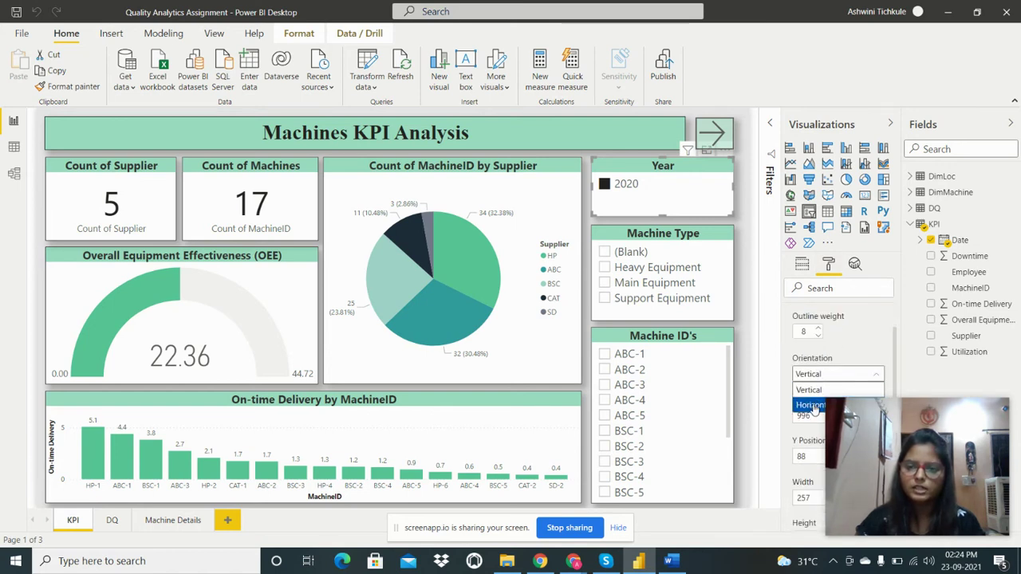
left_click(813, 406)
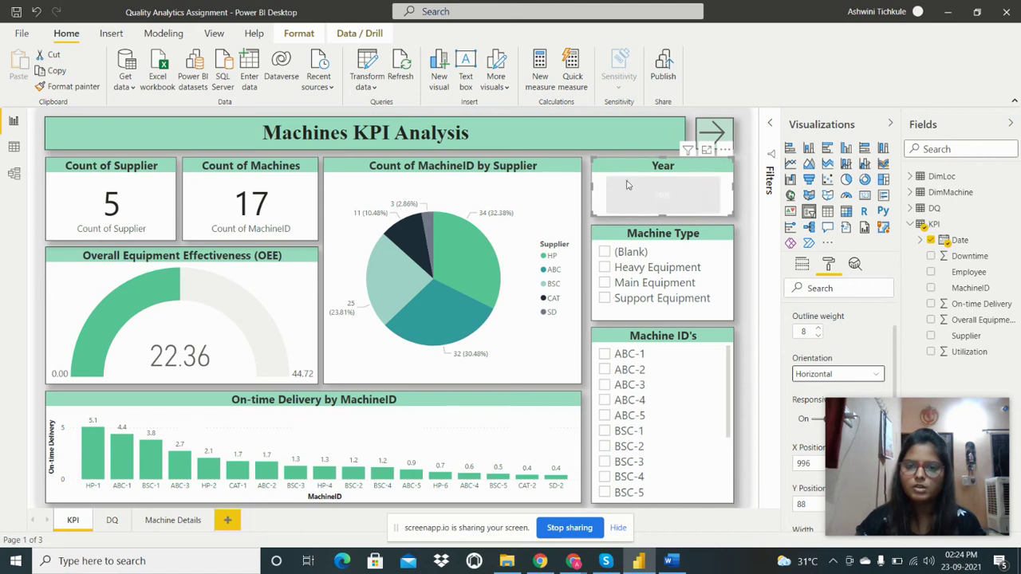
left_click(830, 374)
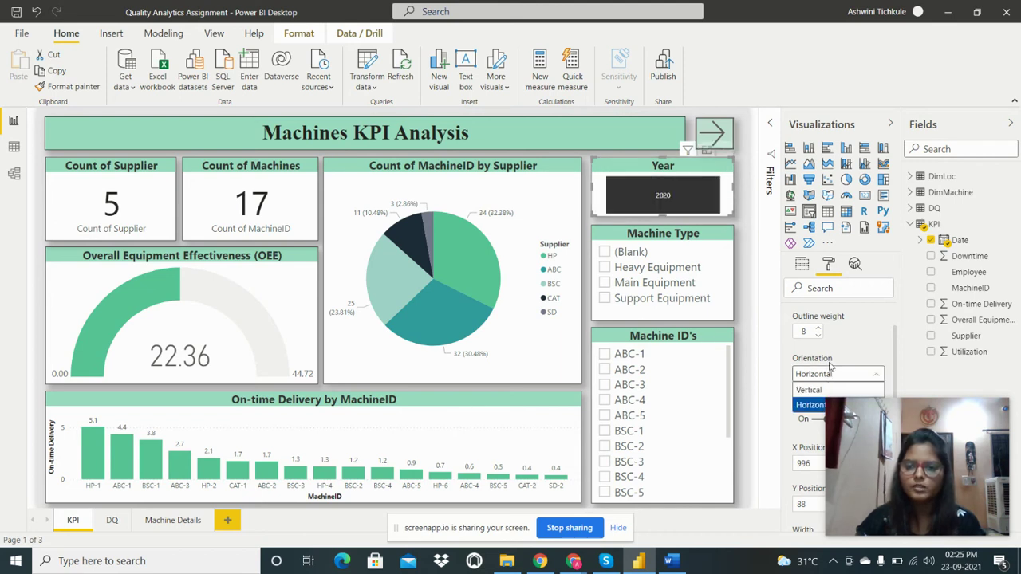
left_click(811, 390)
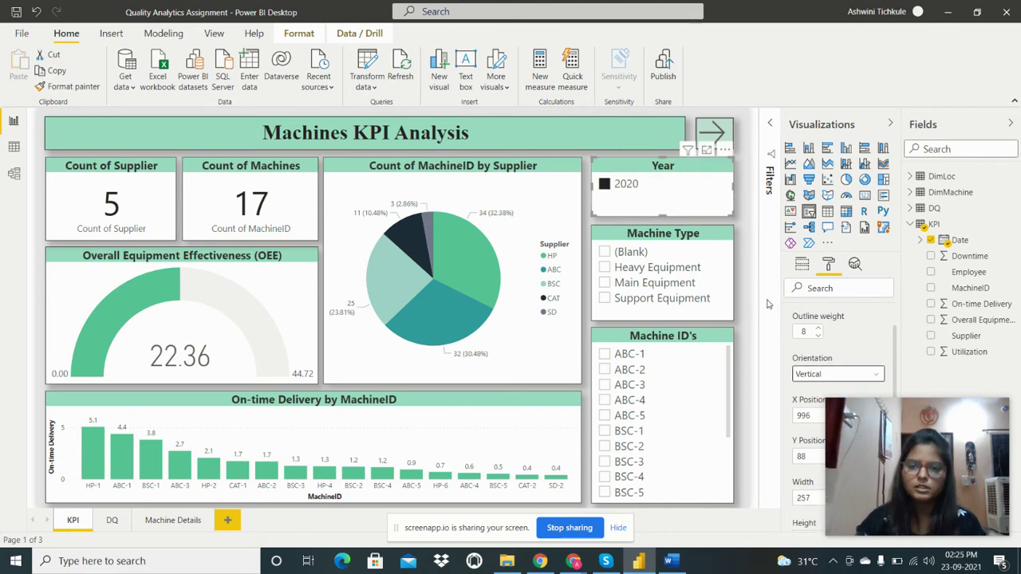
Inspect the Machine Type slicer's source field in the DimMachine table
left_click(712, 241)
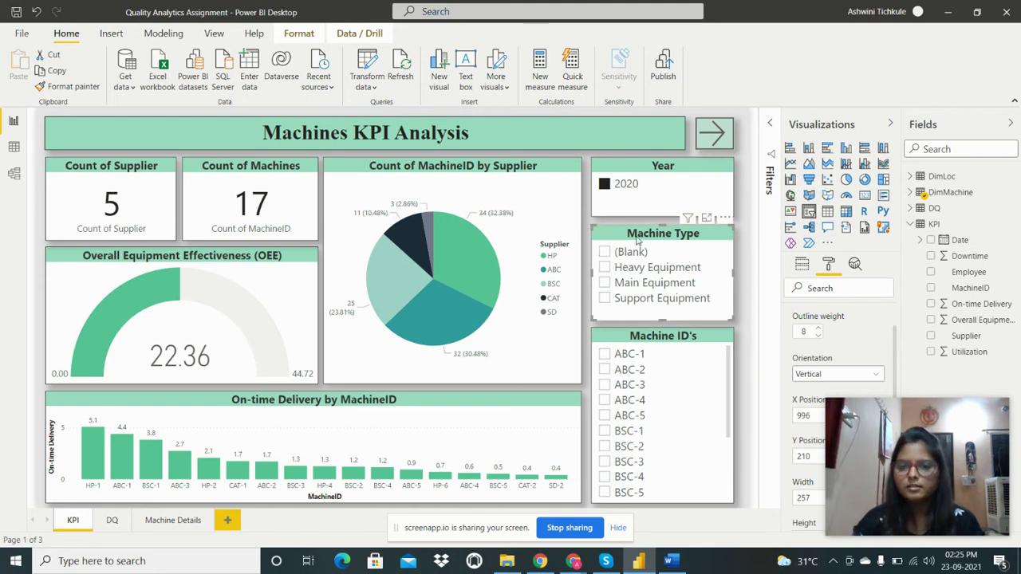
left_click(911, 192)
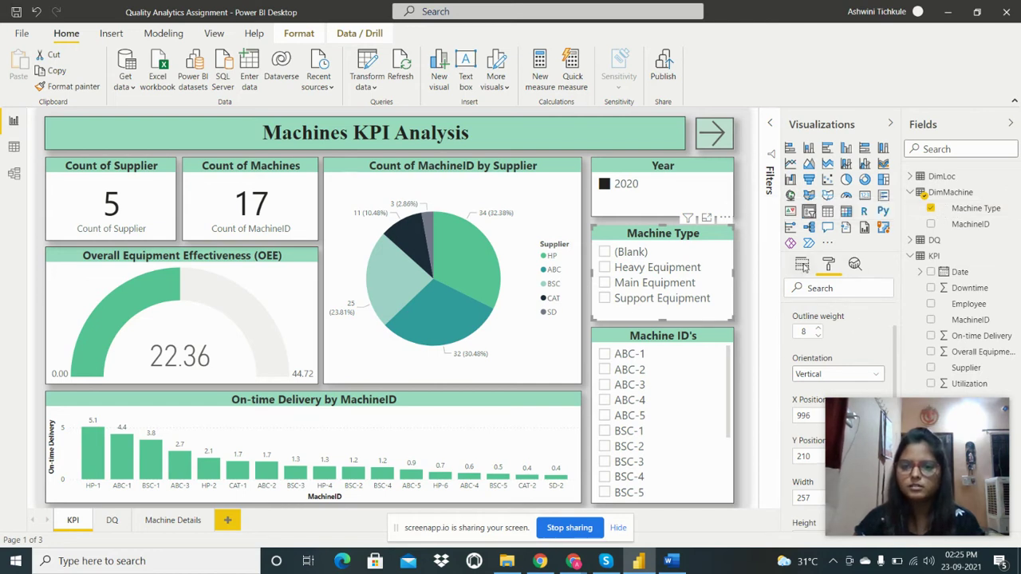
left_click(802, 265)
Filter the report by the (Blank) machine type, and by Heavy Equipment with machine ABC-1
left_click(607, 253)
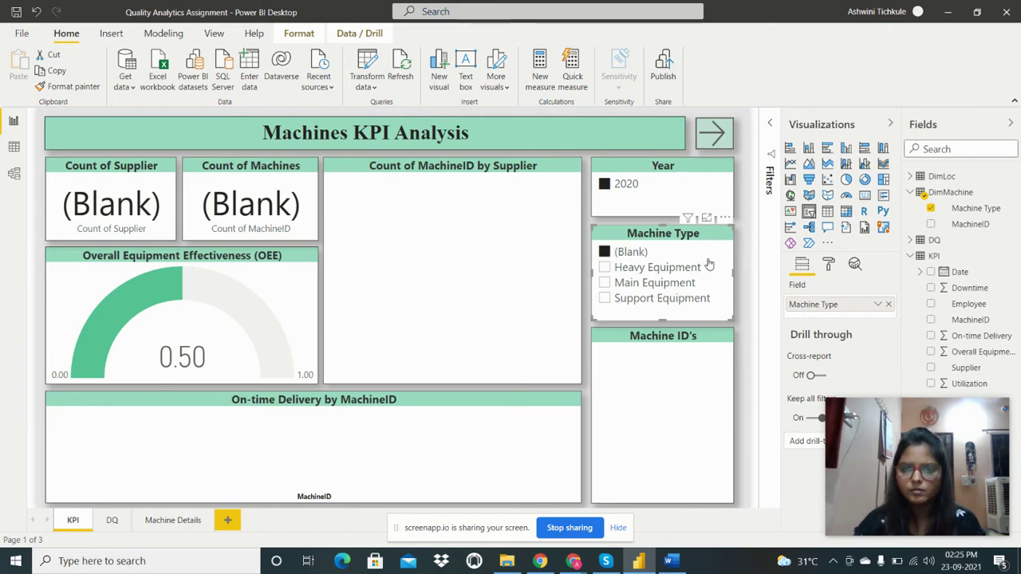
left_click(624, 269)
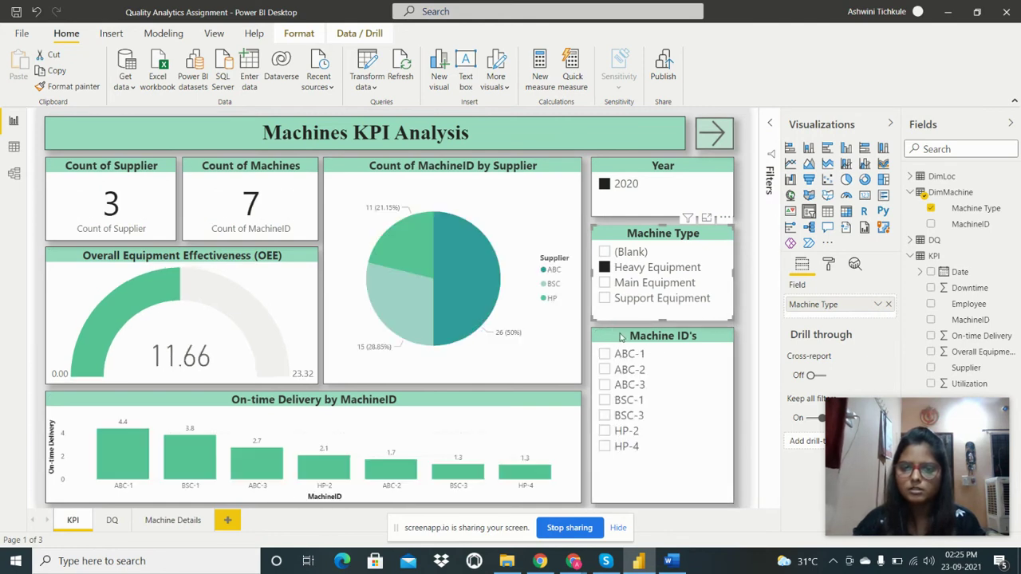
left_click(636, 355)
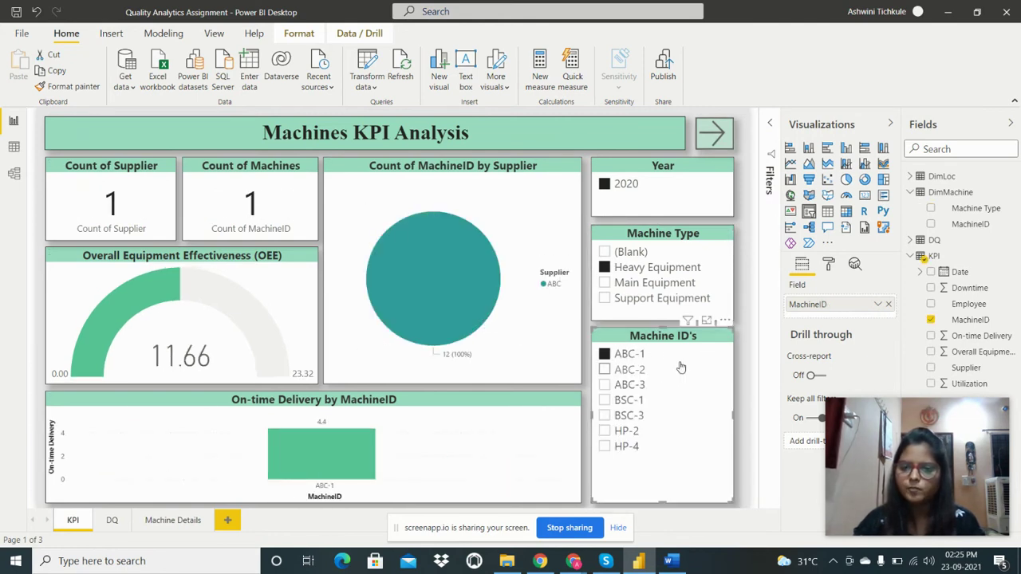
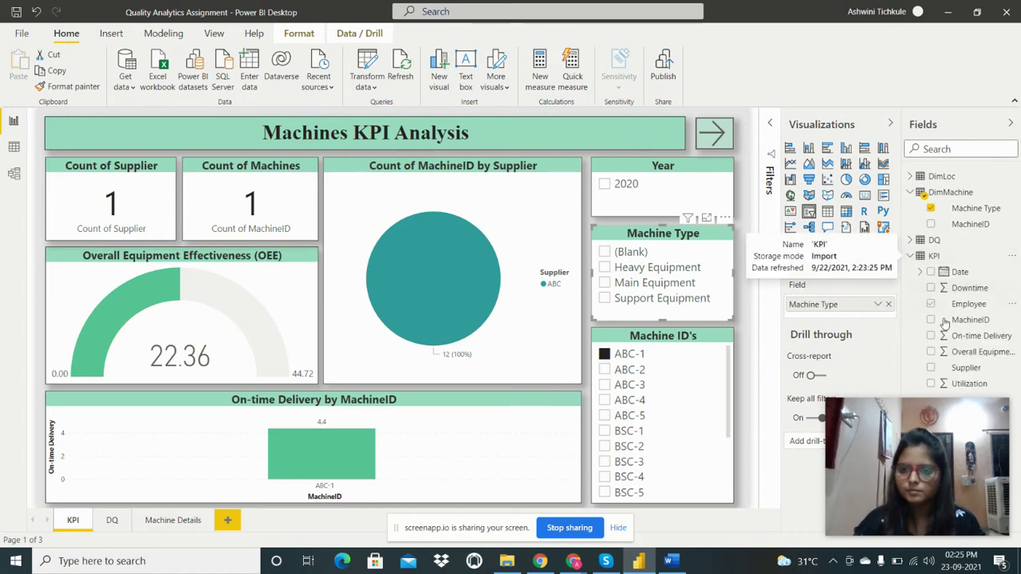
Collapse the DimMachine table, filter the report by machine ABC-3, and clear the Machine ID's selection
left_click(912, 195)
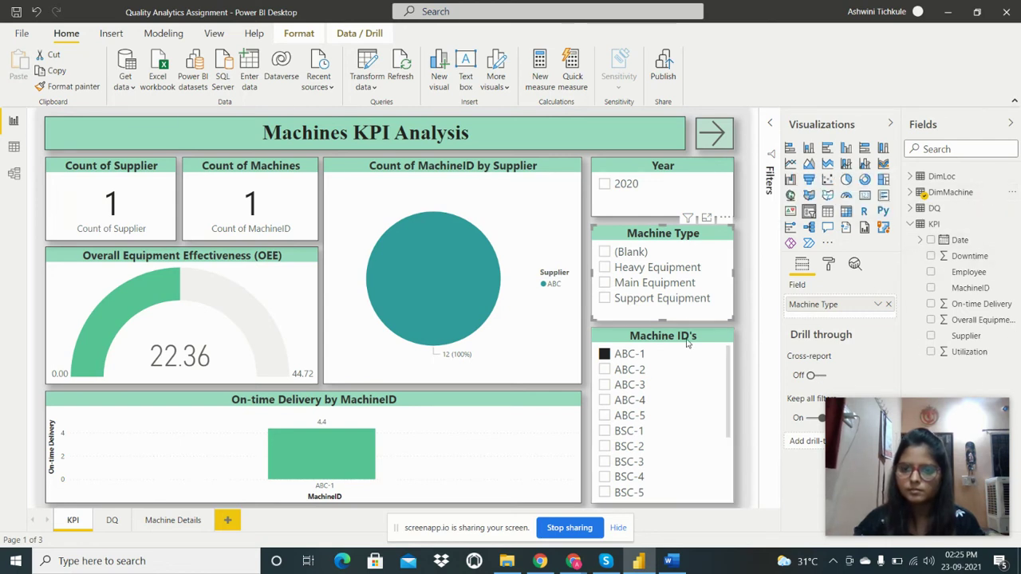
left_click(671, 384)
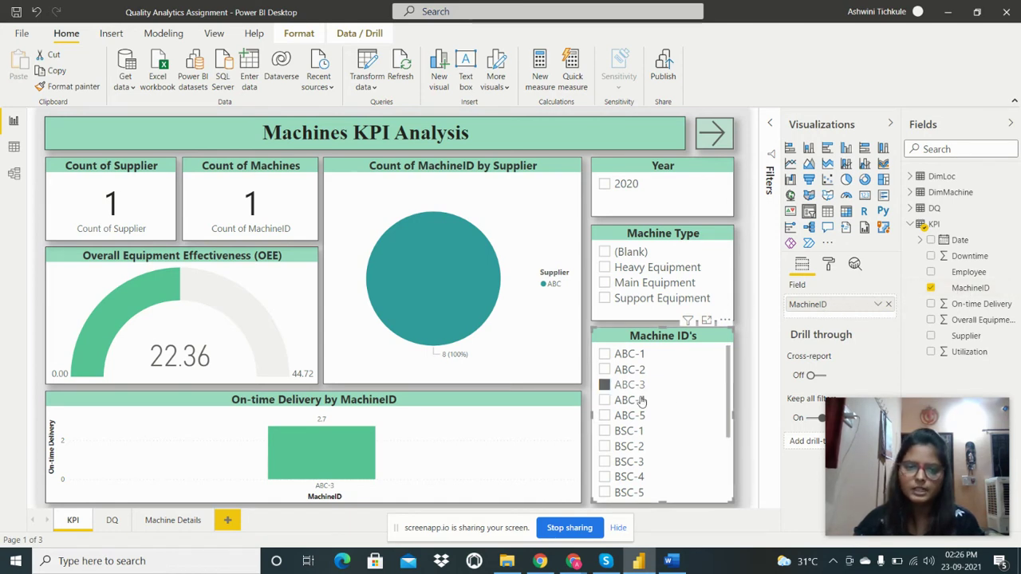
left_click_drag(728, 376, 729, 441)
scroll(729, 442, "up", 5)
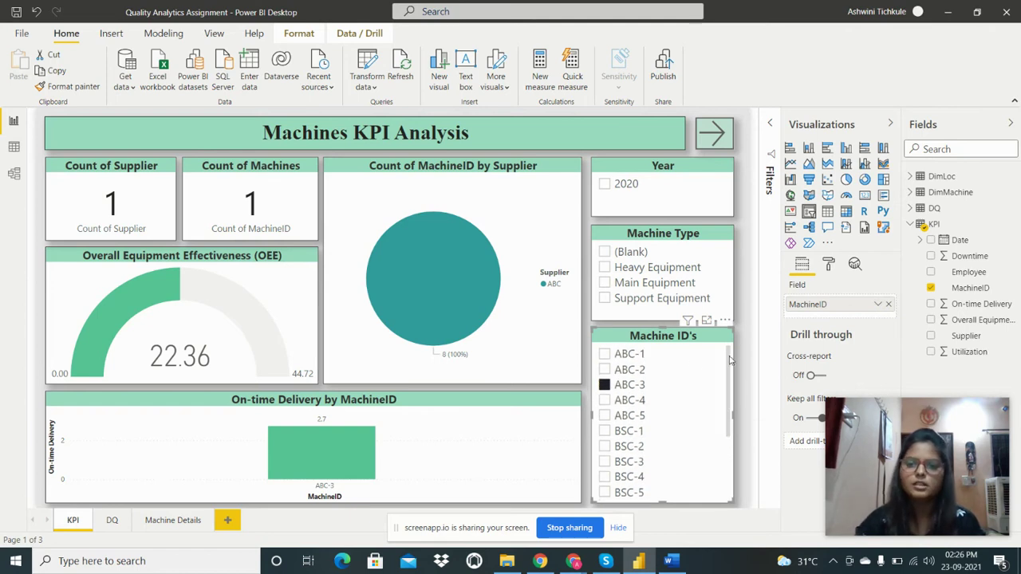
left_click(605, 355)
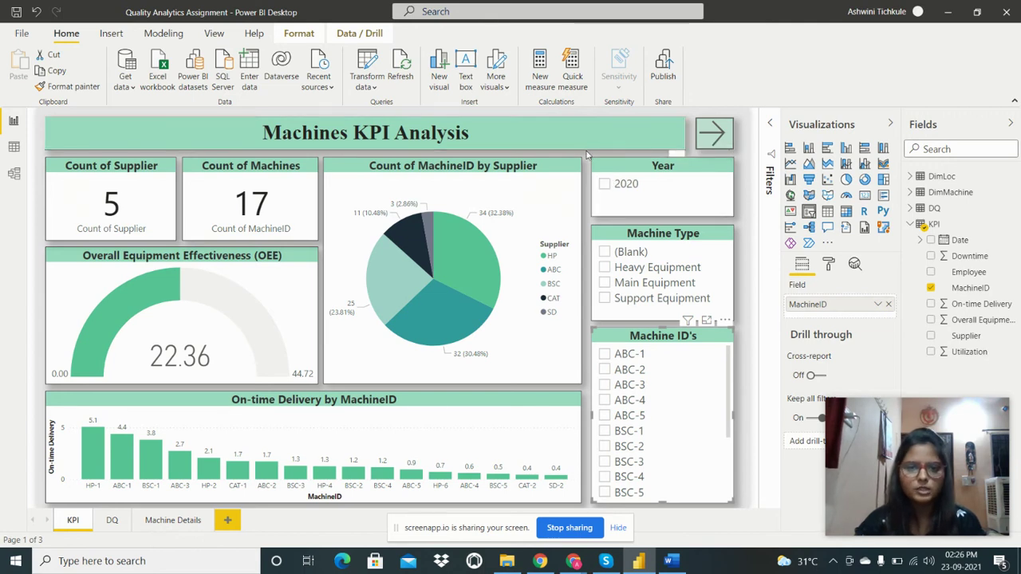
Inspect the On-time Delivery by MachineID chart's axis and values fields and the HP-1 bar's details
left_click(177, 404)
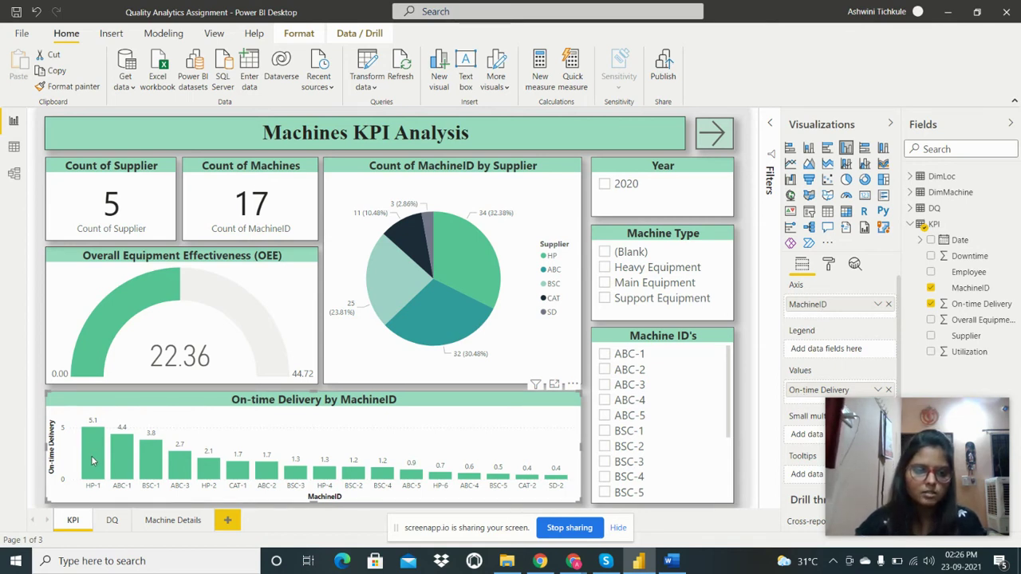
mouse_move(94, 469)
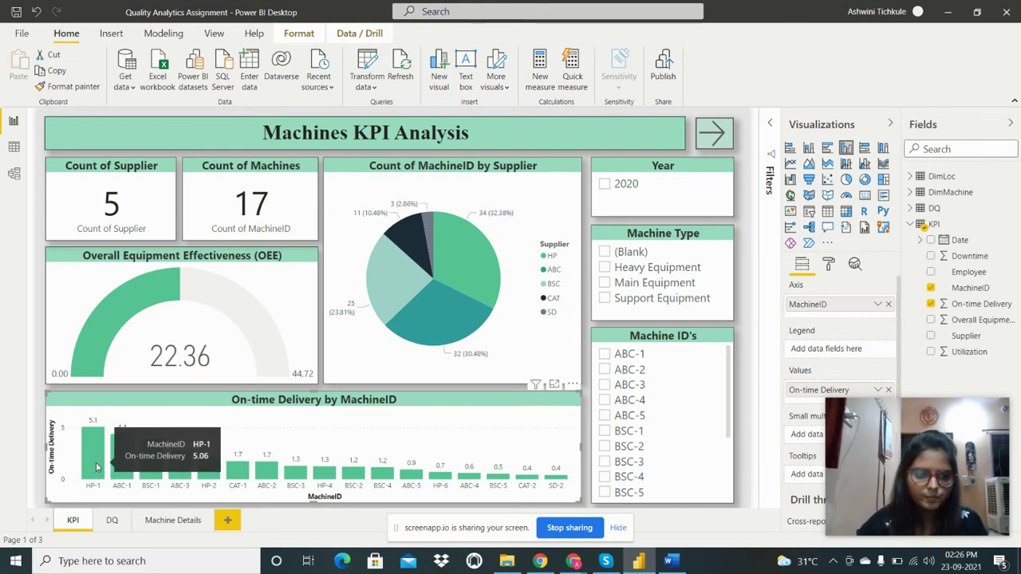
mouse_move(114, 453)
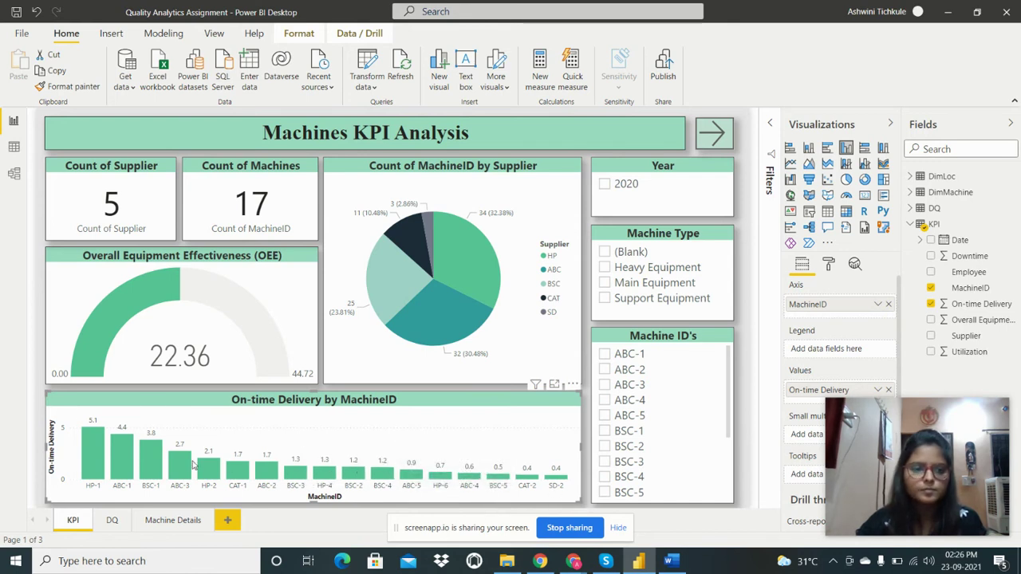
Inspect the Overall Equipment Effectiveness (OEE) gauge's value field and formatting categories
left_click(273, 284)
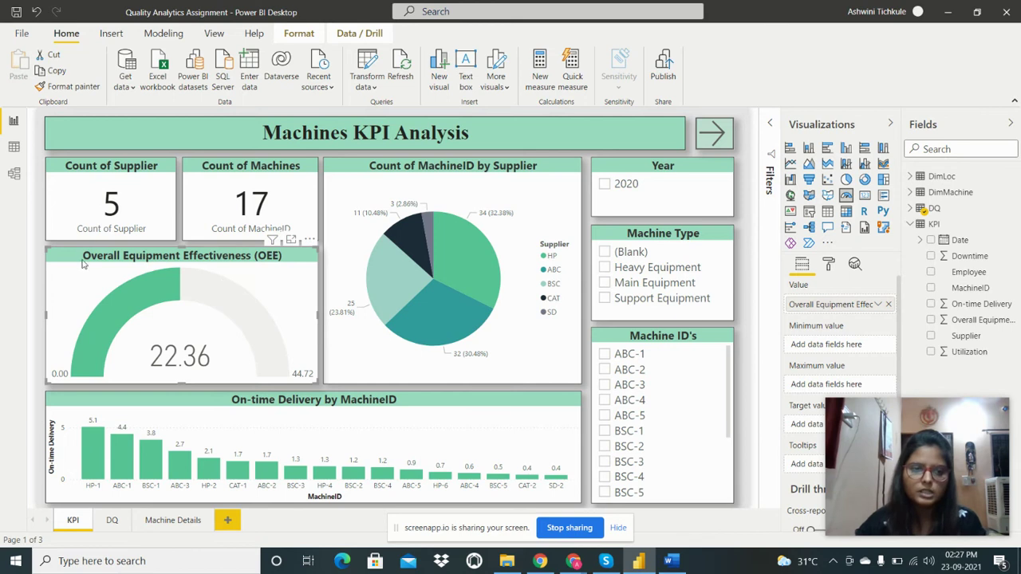
left_click(829, 265)
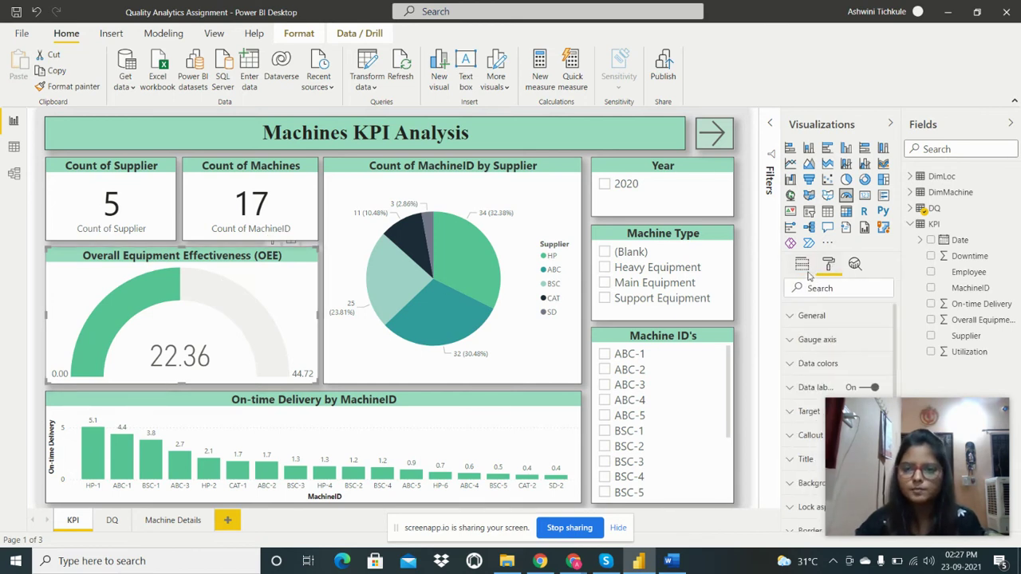
left_click(802, 267)
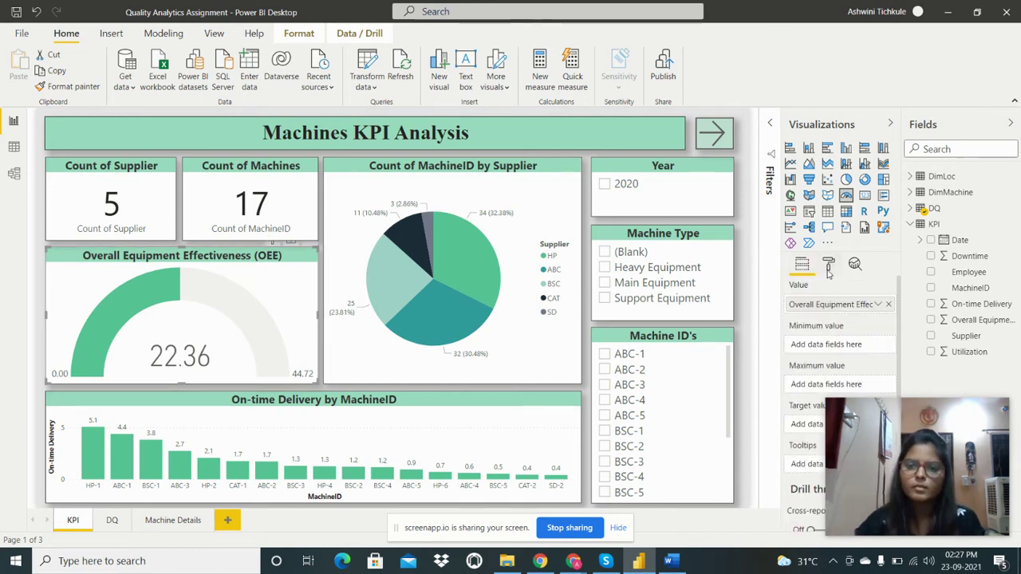
Turn the OEE gauge's data labels off and back on, and review their formatting options
left_click(830, 268)
scroll(827, 318, "down", 2)
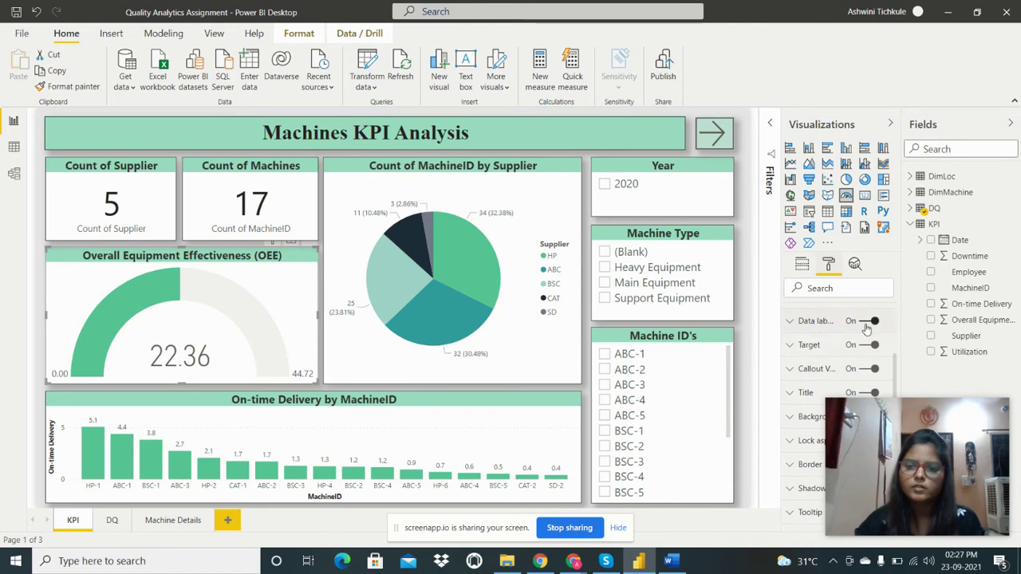
left_click(822, 320)
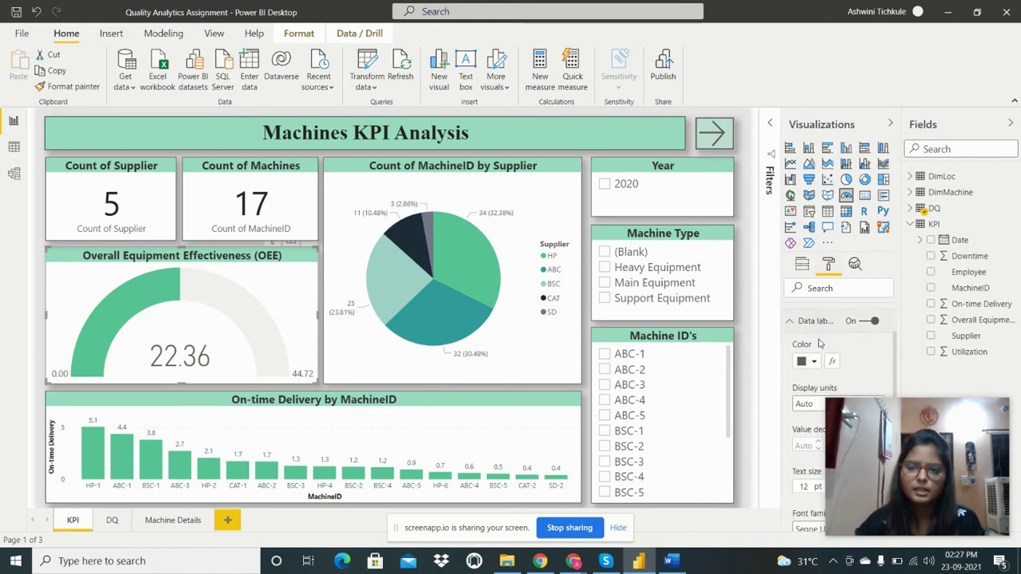
left_click(873, 322)
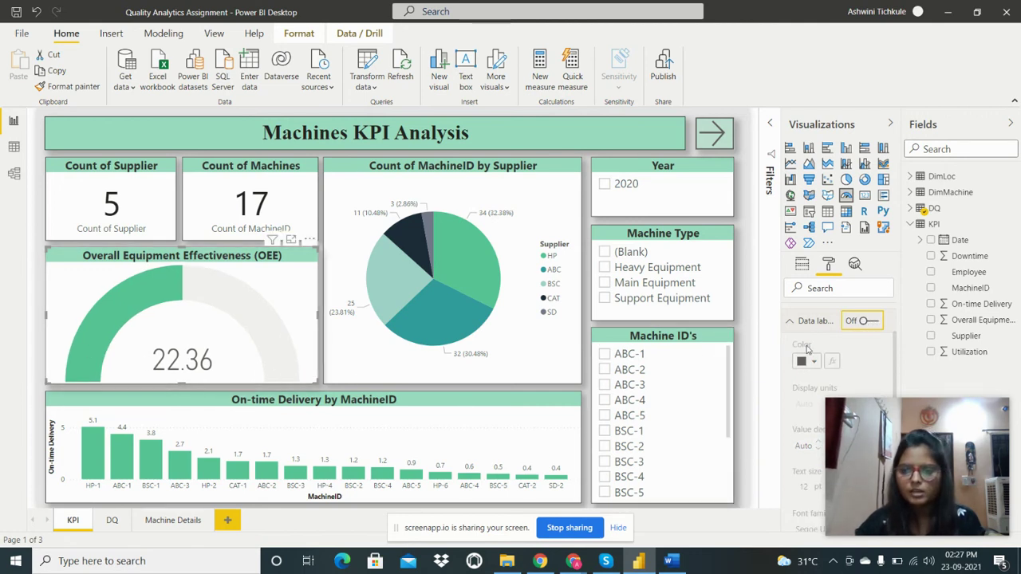
left_click(864, 322)
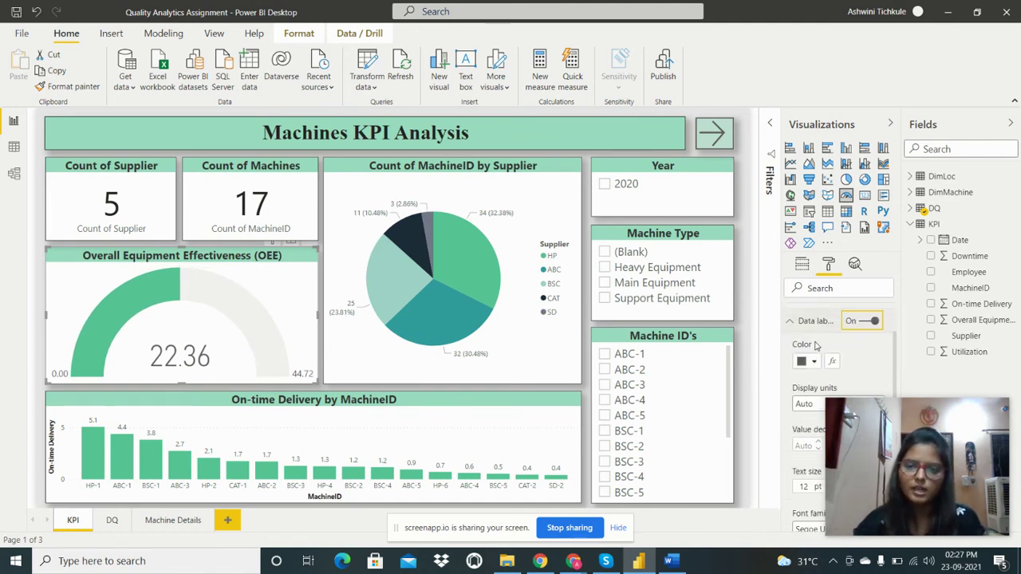
scroll(815, 366, "down", 5)
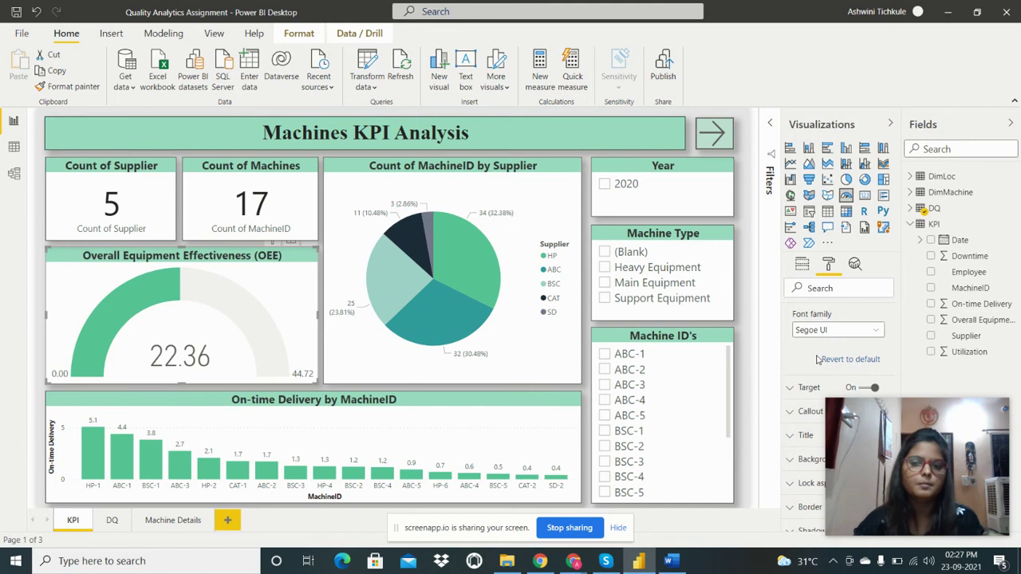
scroll(819, 341, "up", 1)
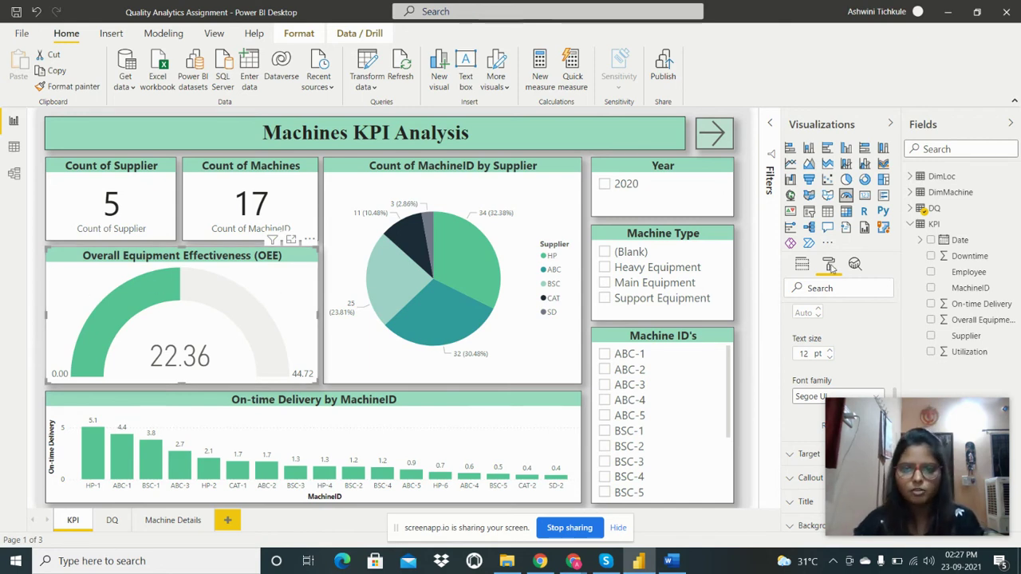
Select the navigation arrow button beside the report title to inspect its format settings
left_click(323, 220)
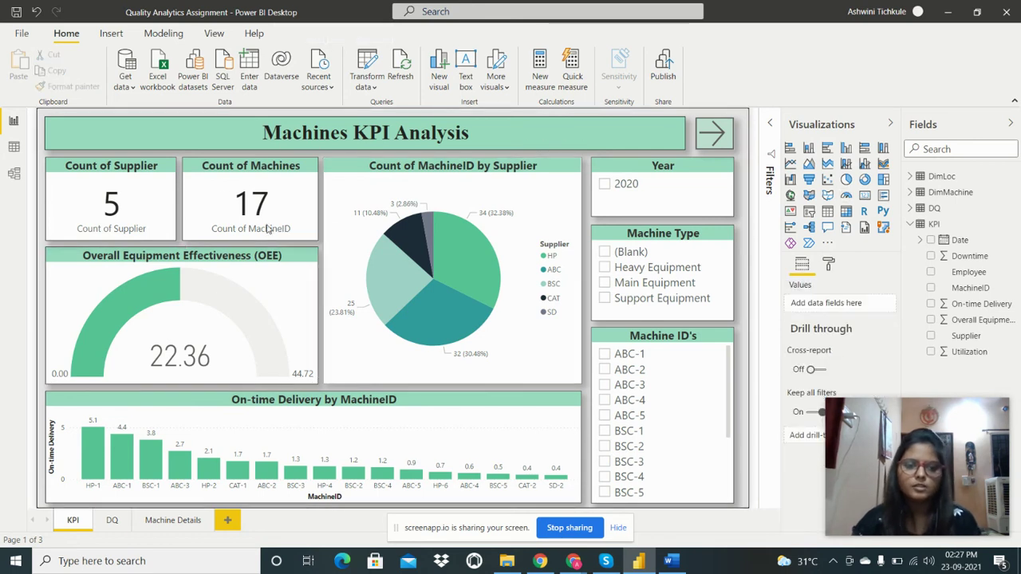
left_click(721, 139)
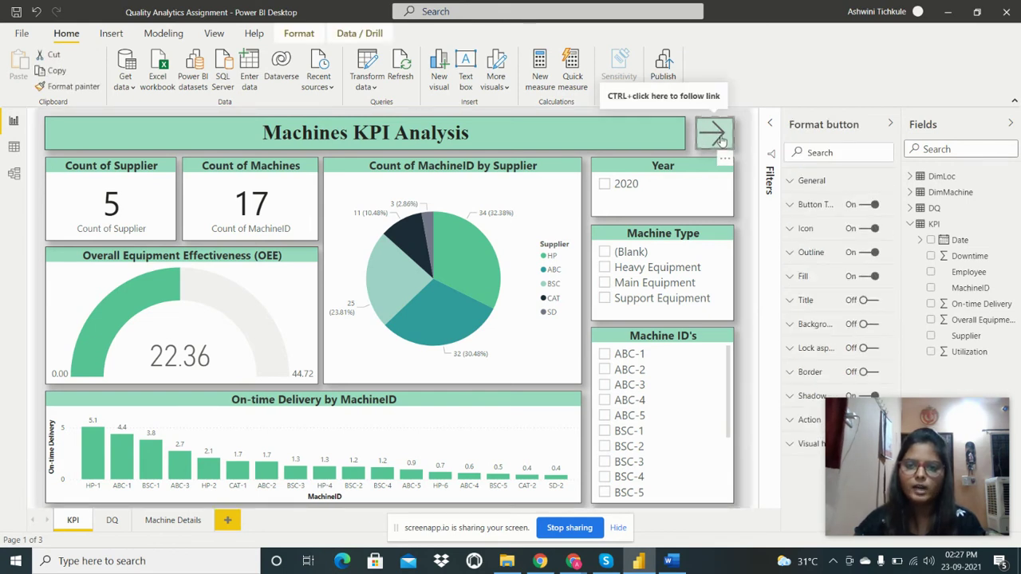
Review the button types available for insertion, and follow the arrow button's link to the Data Quality Analysis page
left_click(109, 34)
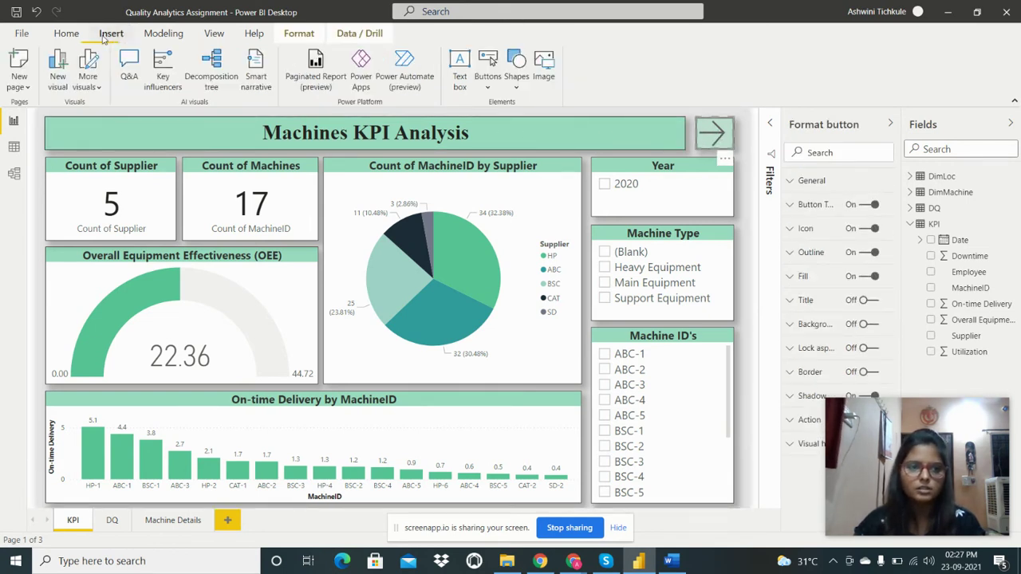
left_click(489, 86)
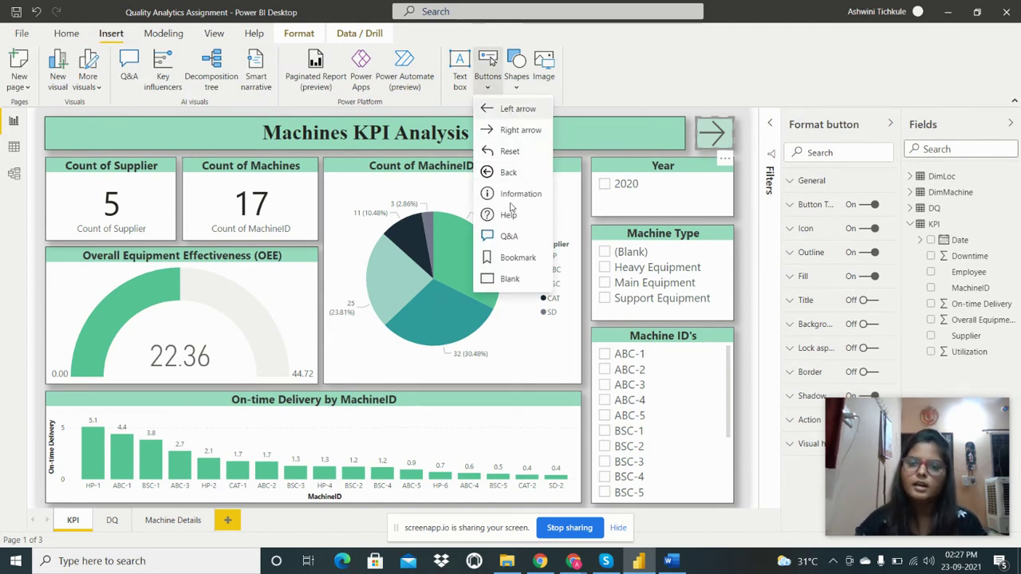
key("Escape")
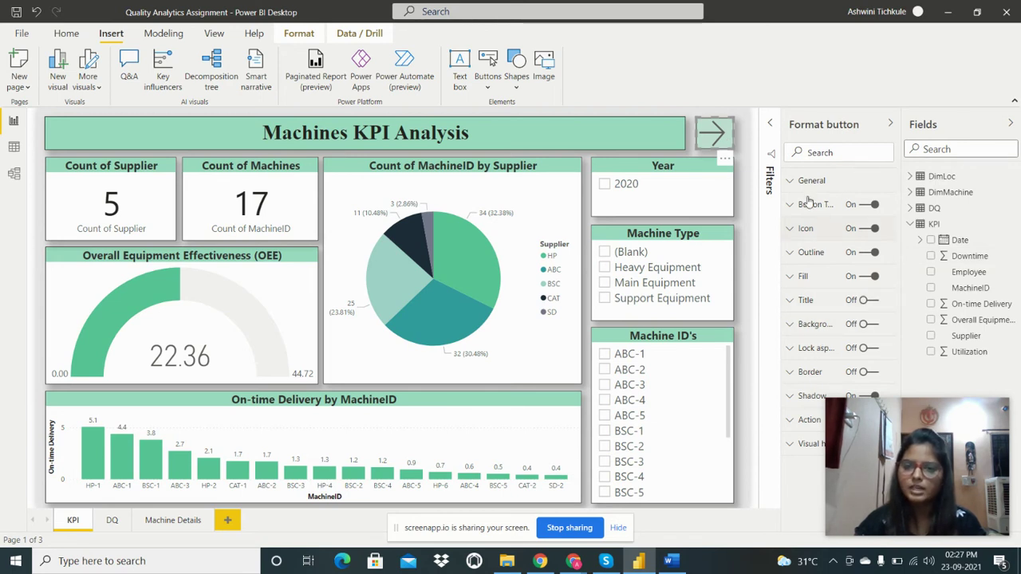
left_click(716, 137, "ctrl")
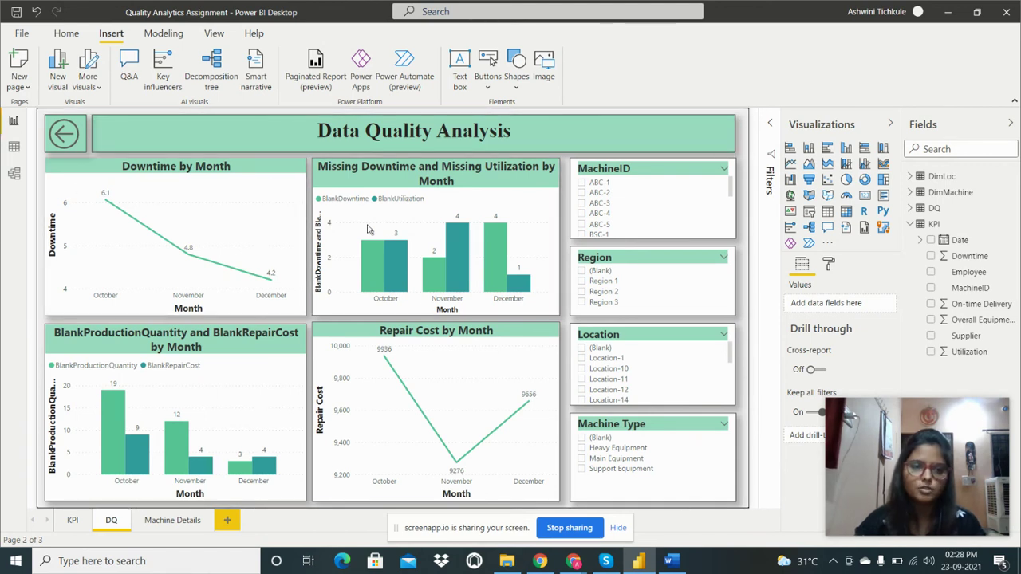
Select the Data Quality Analysis title text to inspect its font, size and alignment settings
left_click(479, 151)
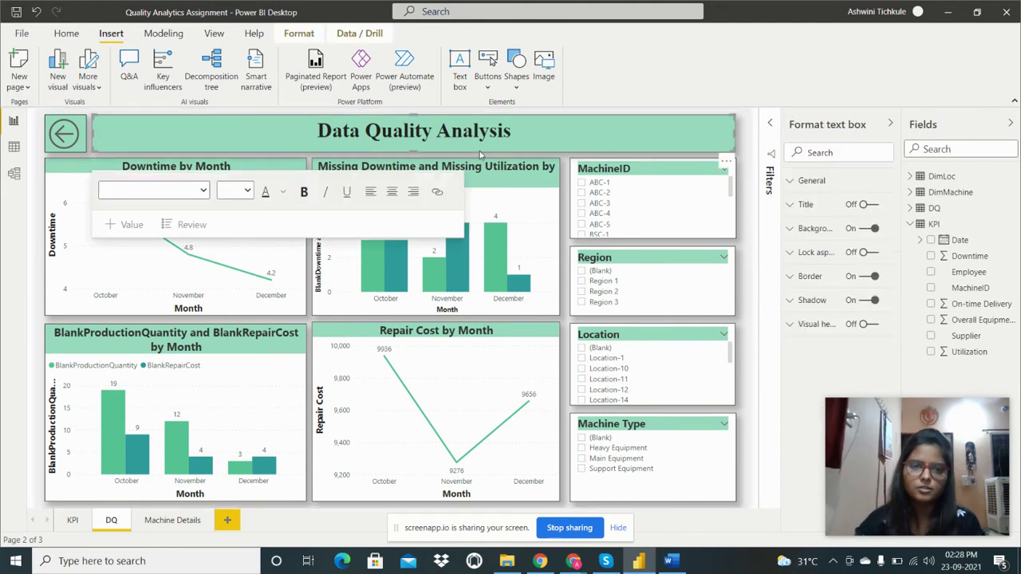
left_click(344, 133)
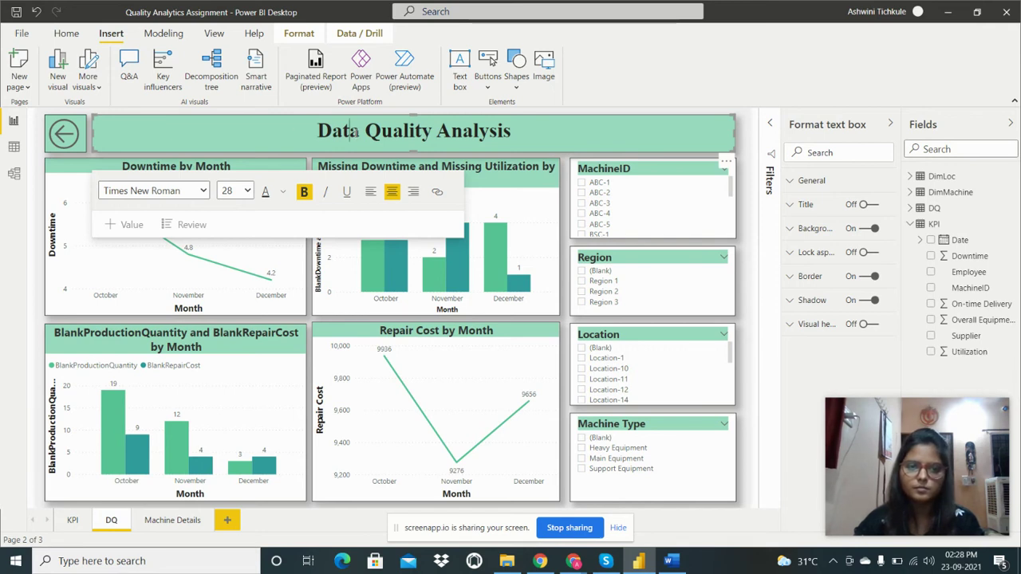
left_click(350, 130)
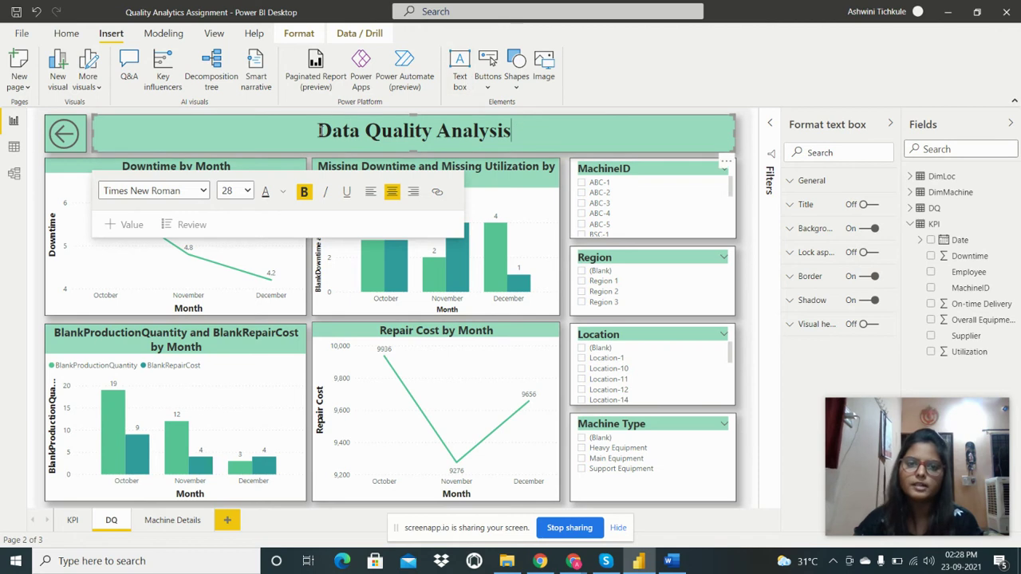
left_click_drag(319, 130, 512, 132)
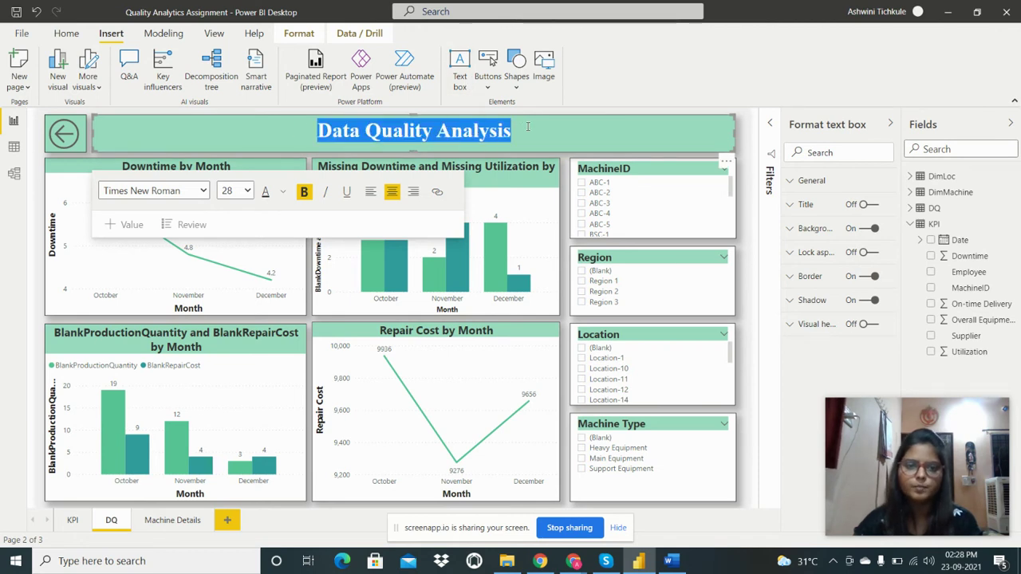
Inspect the back button beside the title and review the button types it can be inserted from
left_click(68, 135)
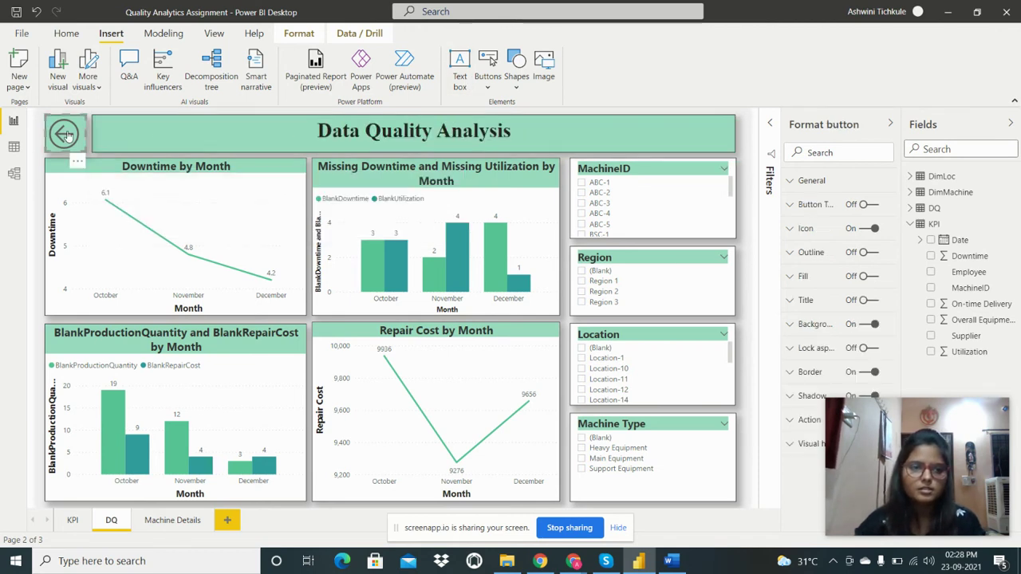
left_click(489, 84)
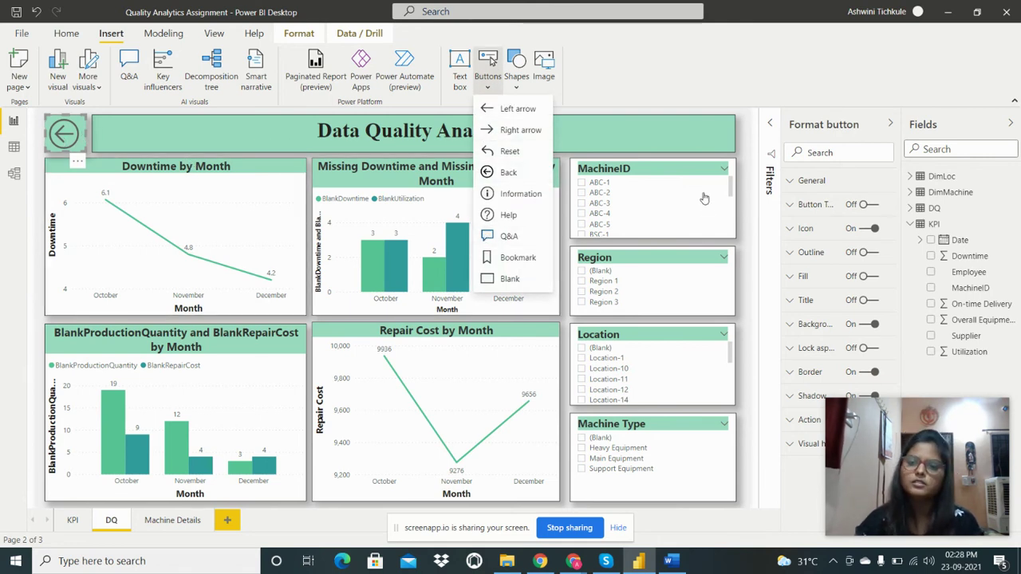
left_click(106, 156)
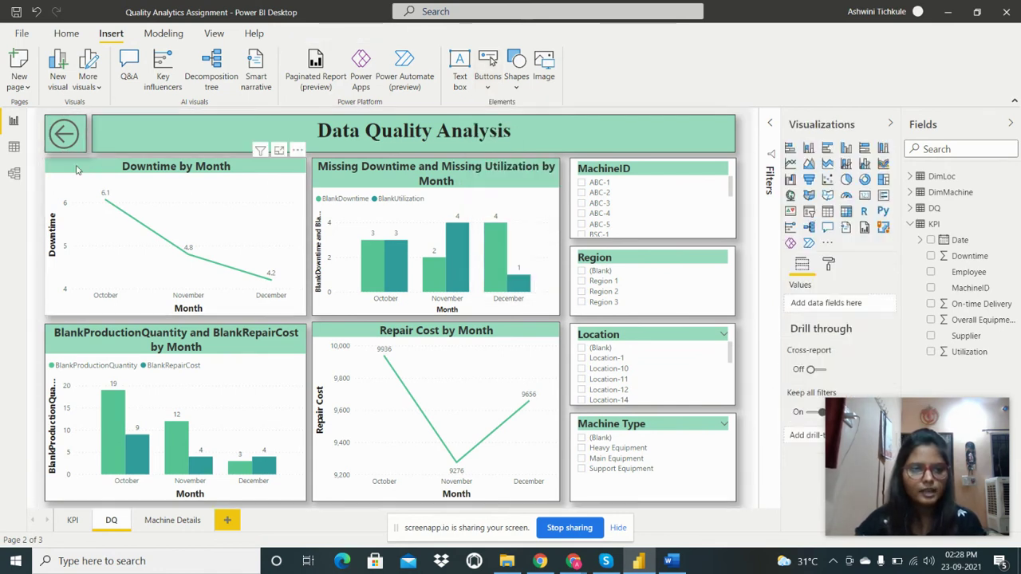
Inspect the Downtime by Month line chart's DQ date hierarchy and value fields, and view the October, November and December data points
left_click(76, 166)
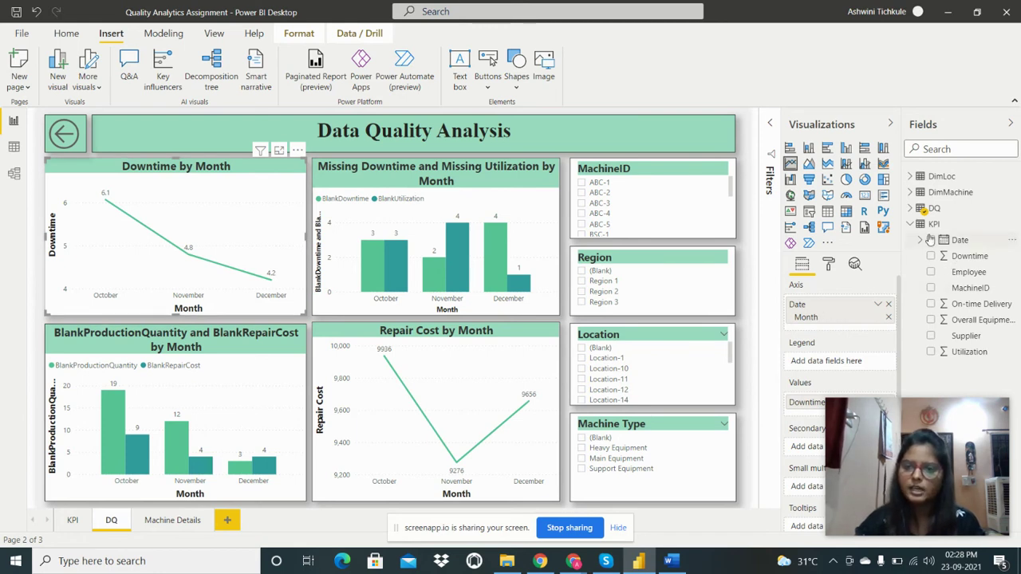
left_click(910, 209)
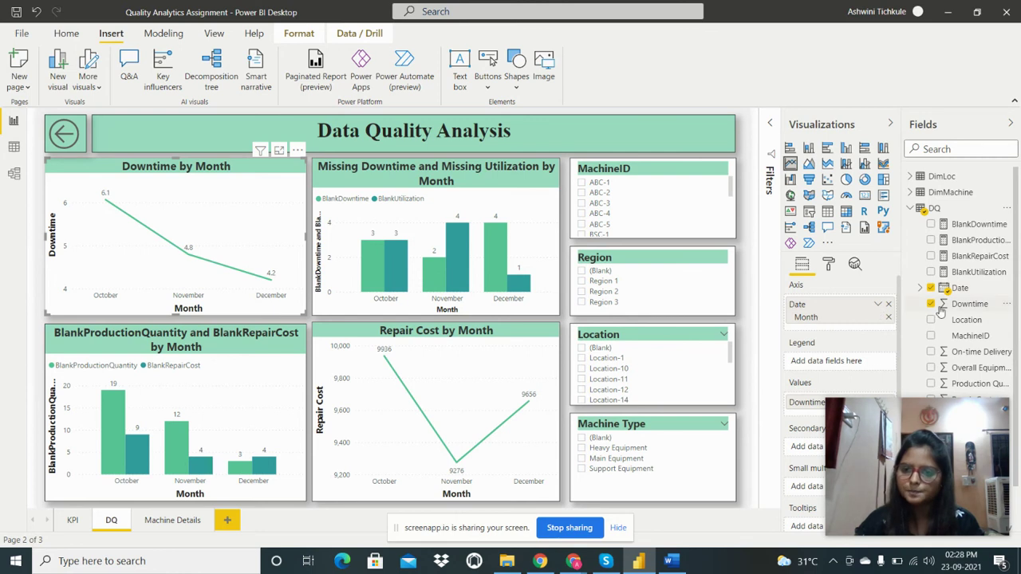
left_click(921, 288)
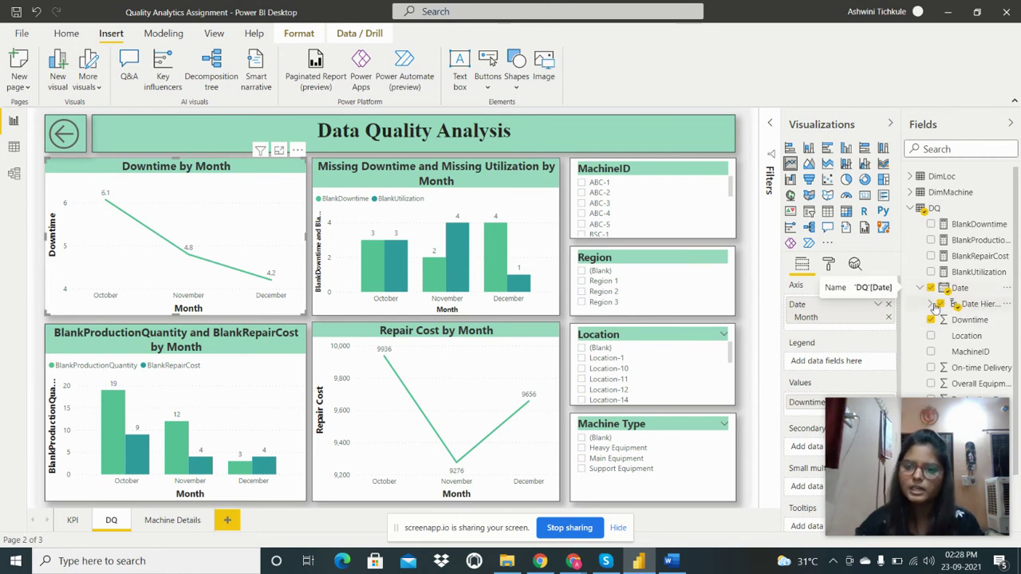
left_click(930, 304)
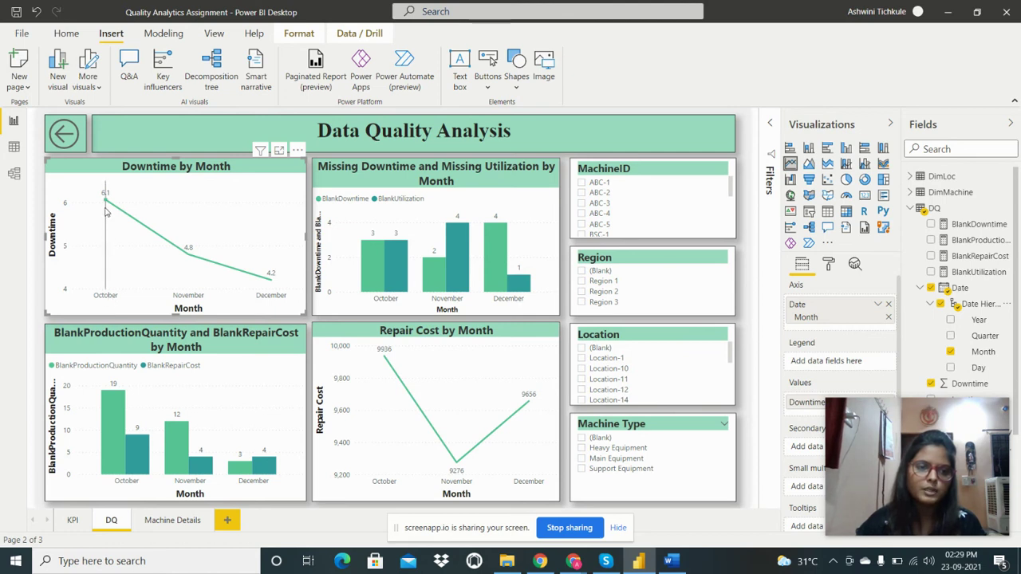
mouse_move(106, 204)
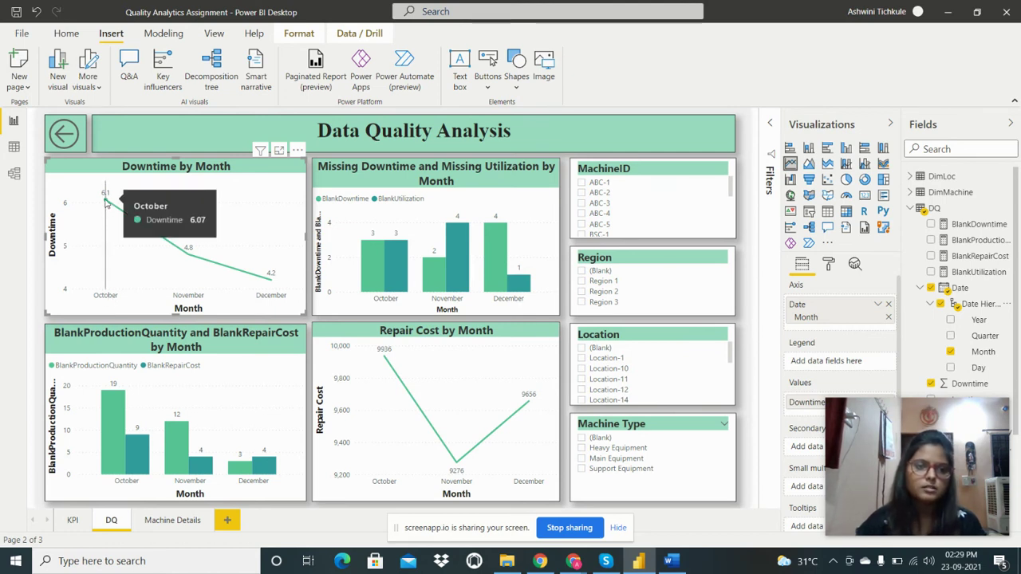
mouse_move(182, 257)
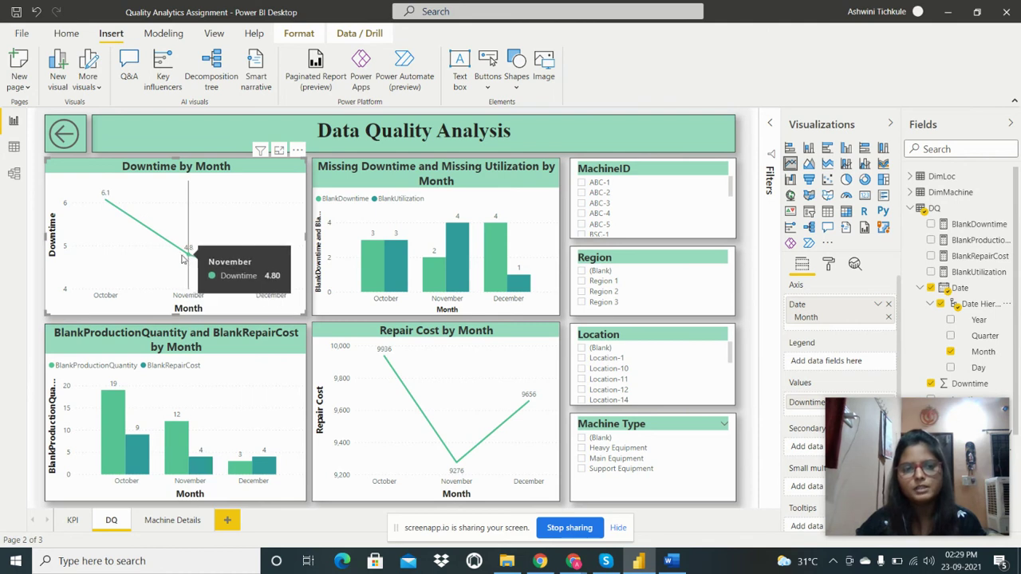
mouse_move(271, 280)
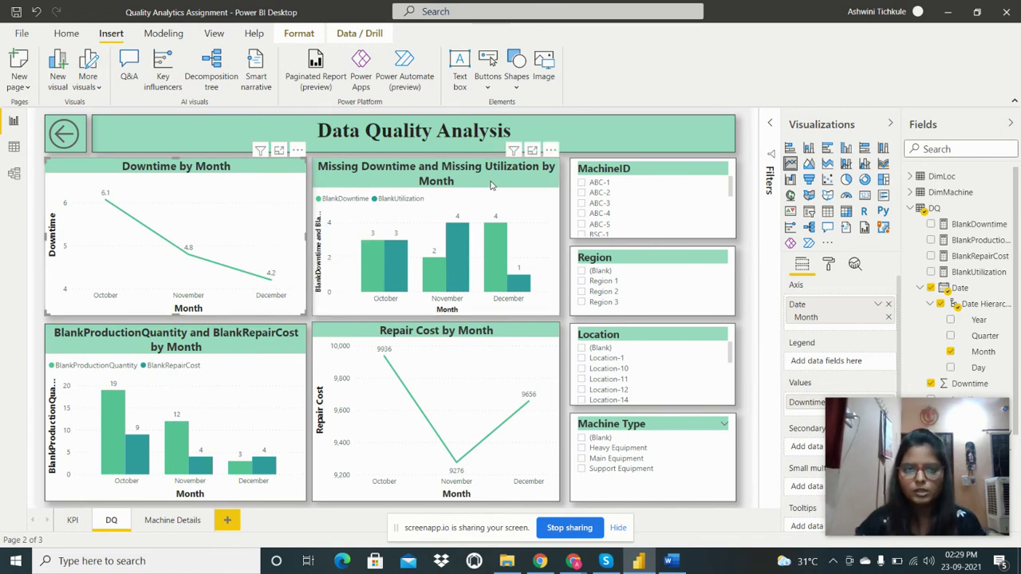
Inspect the Missing Downtime and Missing Utilization by Month chart's fields and examine the formula of its BlankDowntime measure
left_click(380, 194)
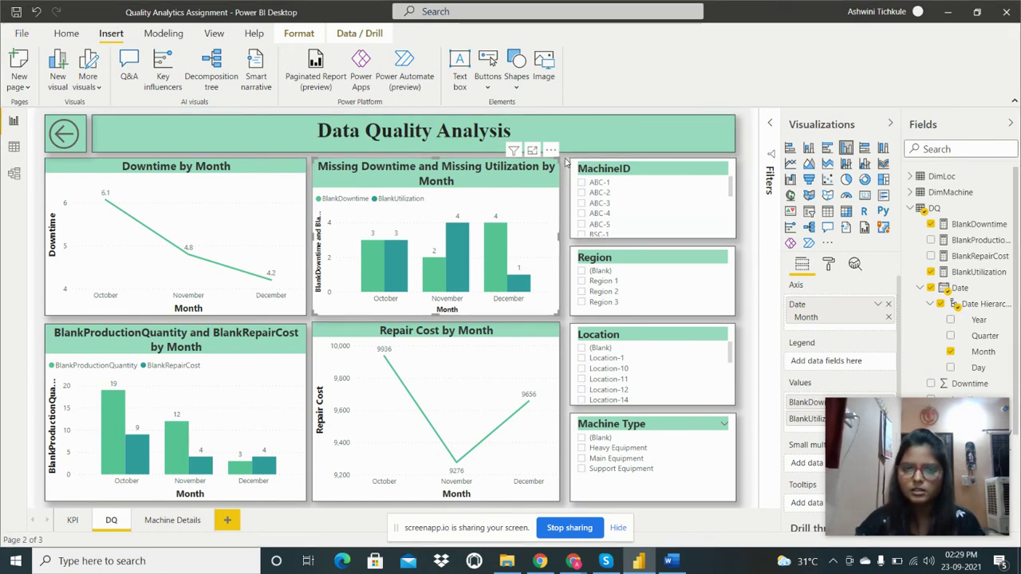
left_click(519, 182)
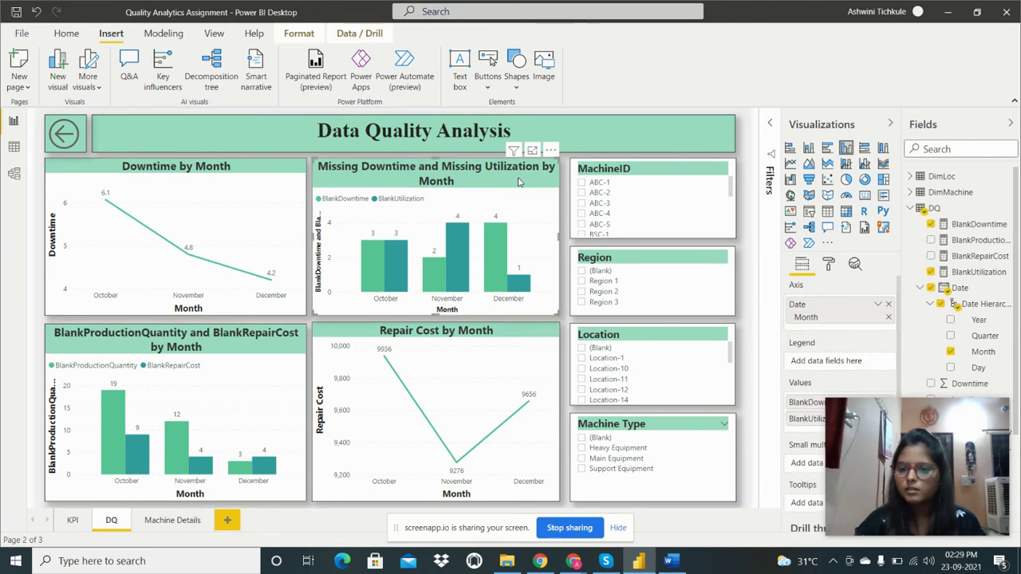
left_click(963, 226)
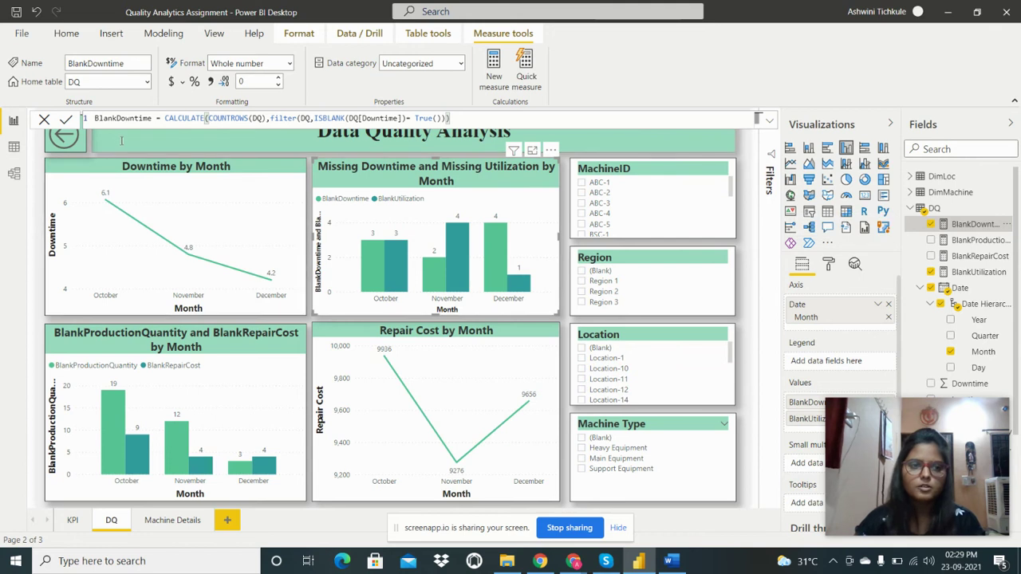
left_click_drag(96, 118, 150, 118)
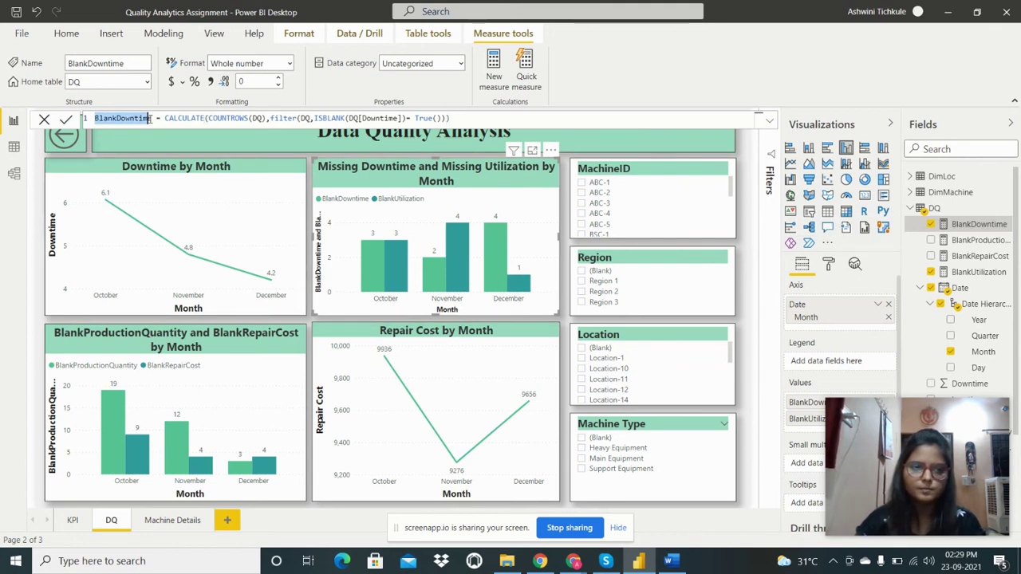
left_click(127, 119)
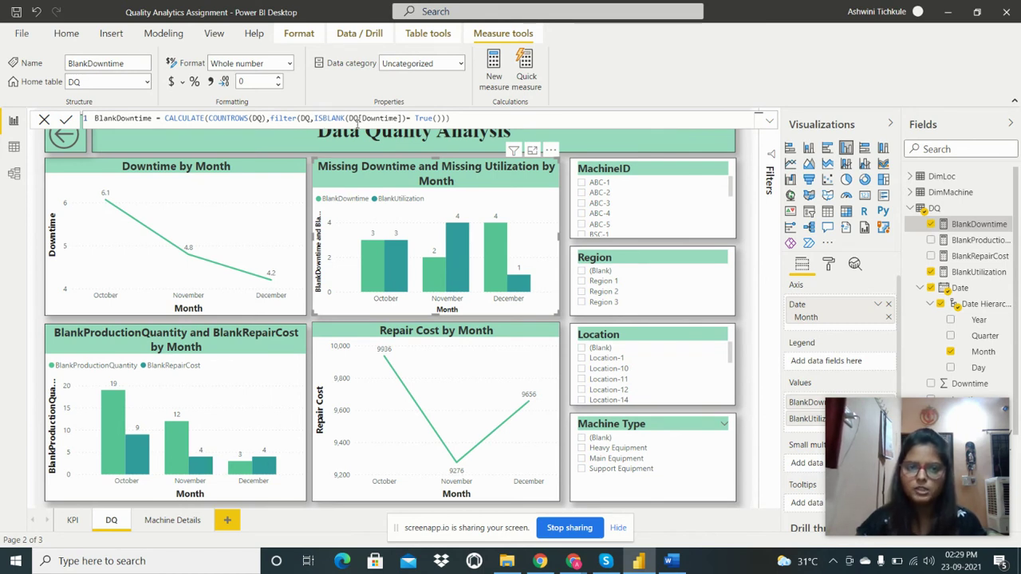
left_click_drag(363, 118, 400, 118)
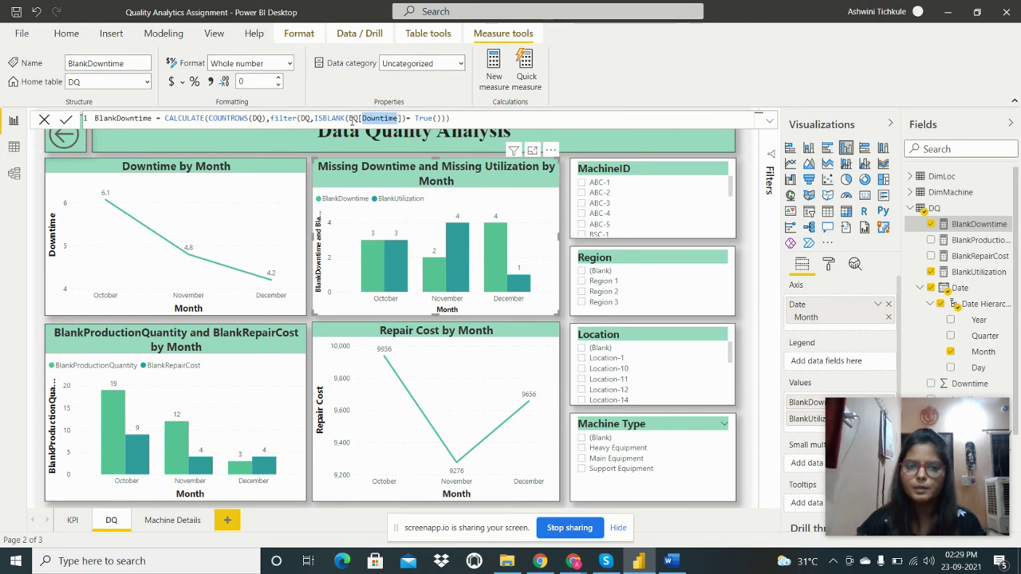
left_click(414, 118)
left_click(447, 118)
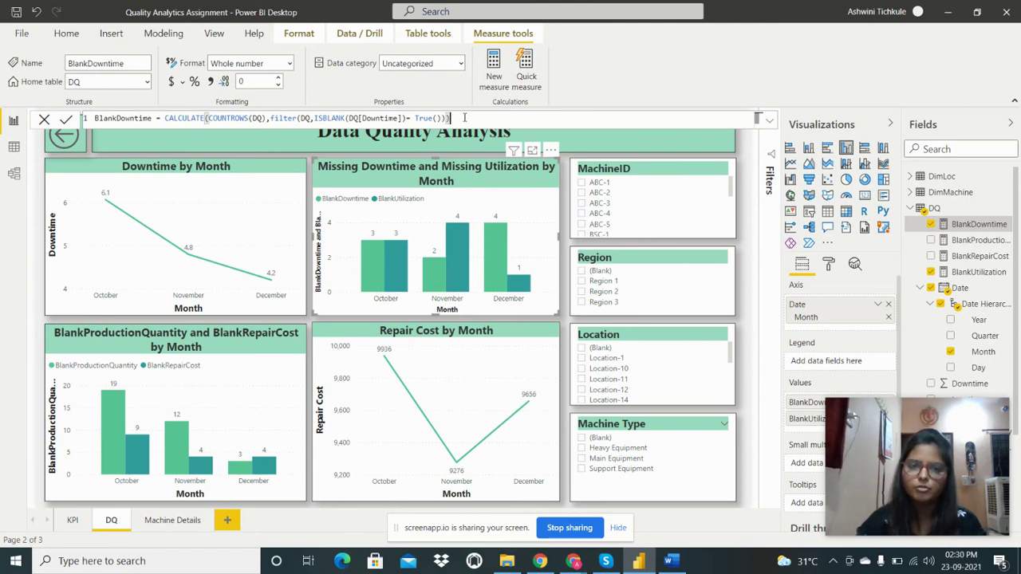
Examine the BlankProductionQuantity measure's formula, going through its CALCULATE, COUNTROWS, filter and ISBLANK functions and the zero-quantity condition
left_click(968, 241)
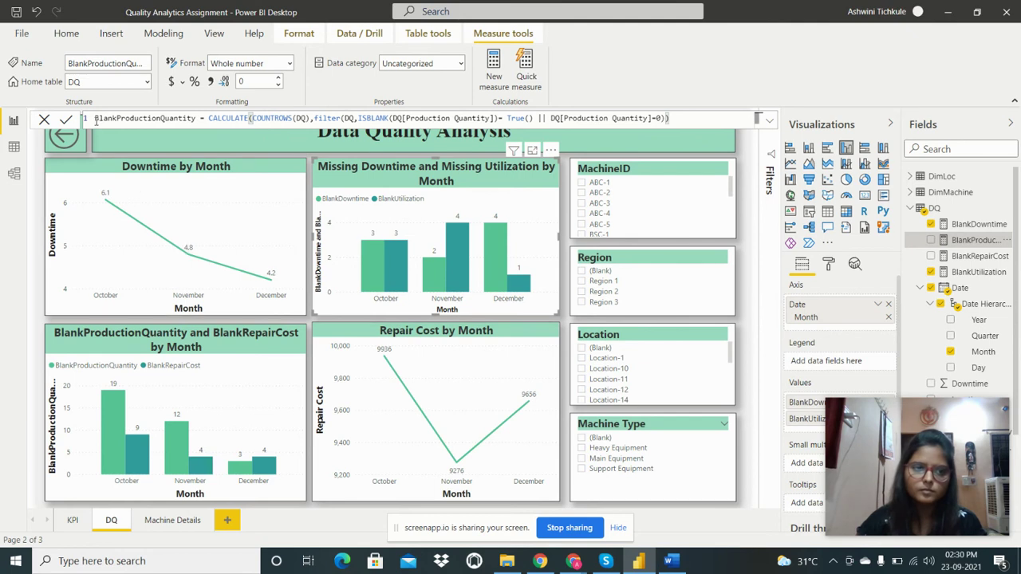
left_click_drag(197, 118, 92, 119)
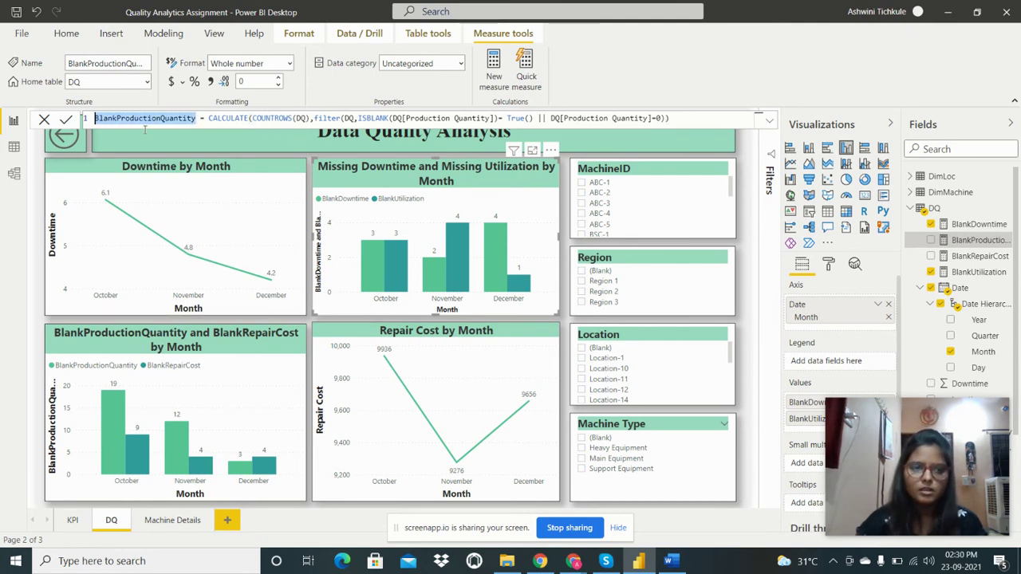
left_click(217, 120)
left_click(277, 119)
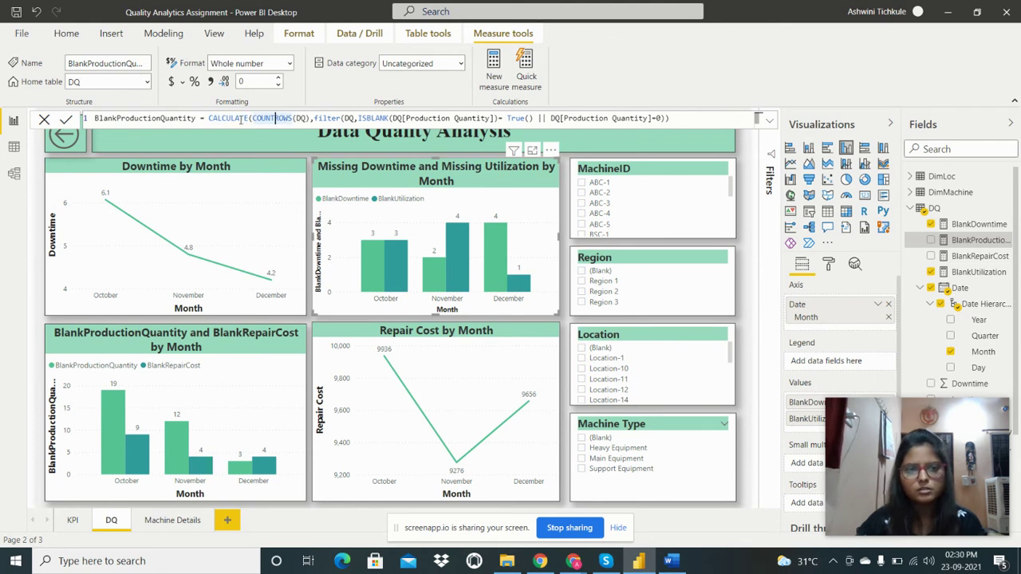
double_click(236, 119)
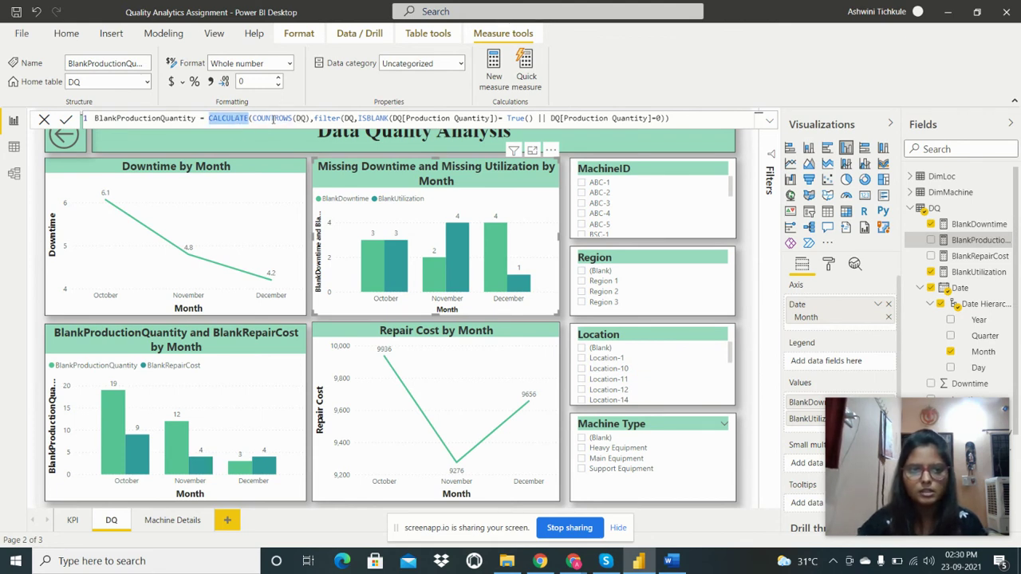
double_click(273, 119)
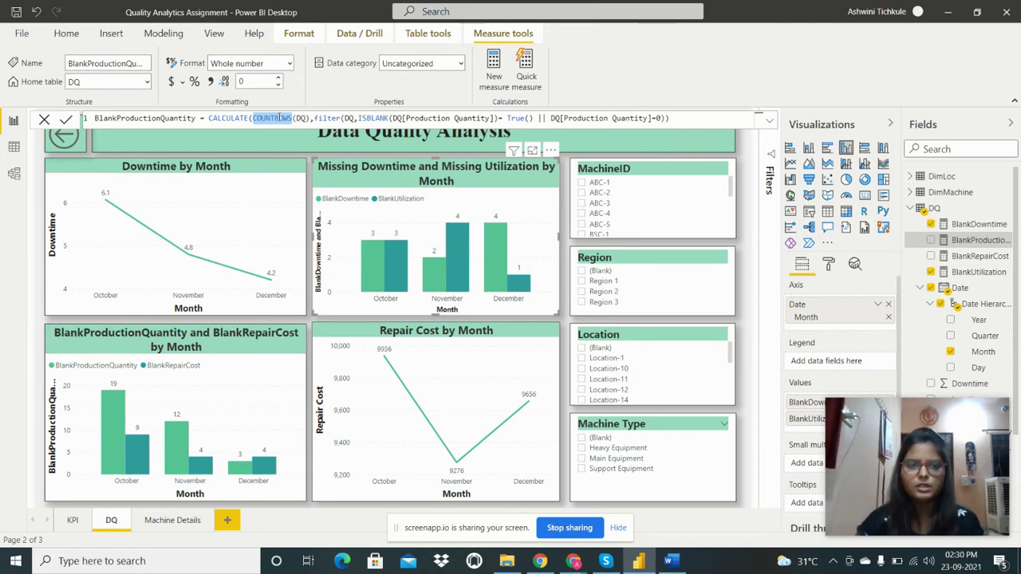
left_click_drag(315, 118, 341, 118)
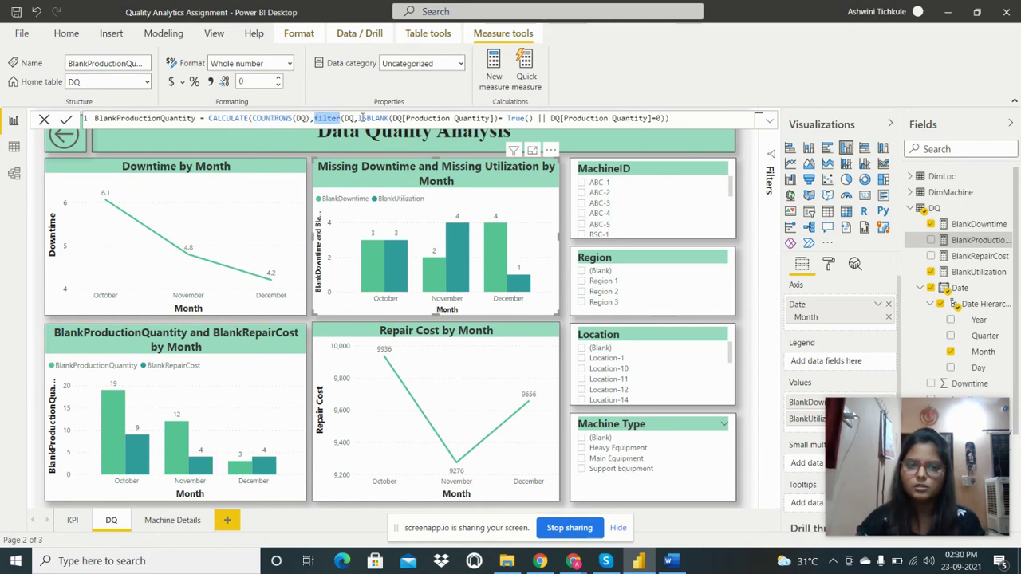
double_click(363, 118)
left_click_drag(436, 118, 488, 118)
left_click(407, 120)
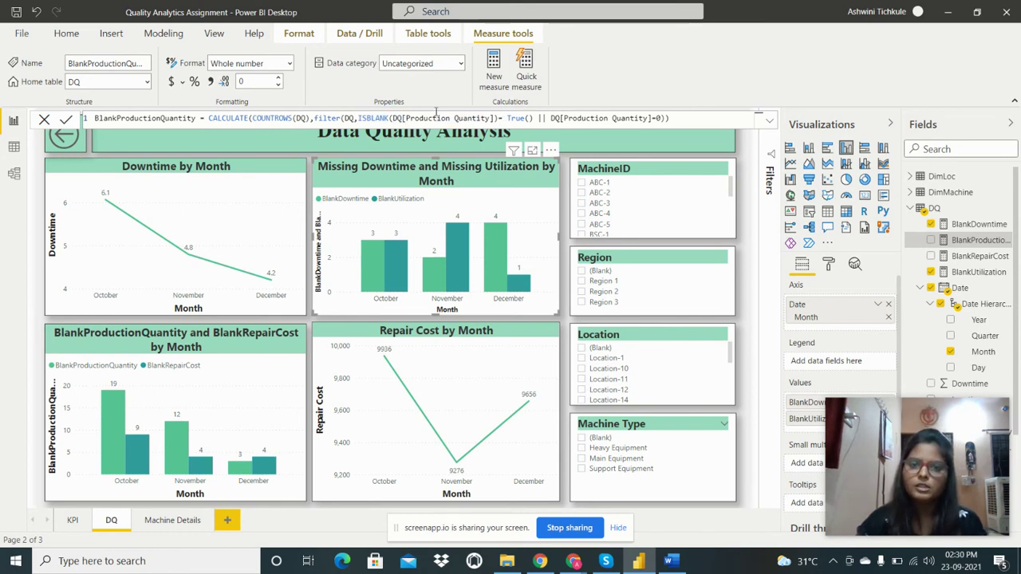
left_click(586, 118)
left_click(679, 120)
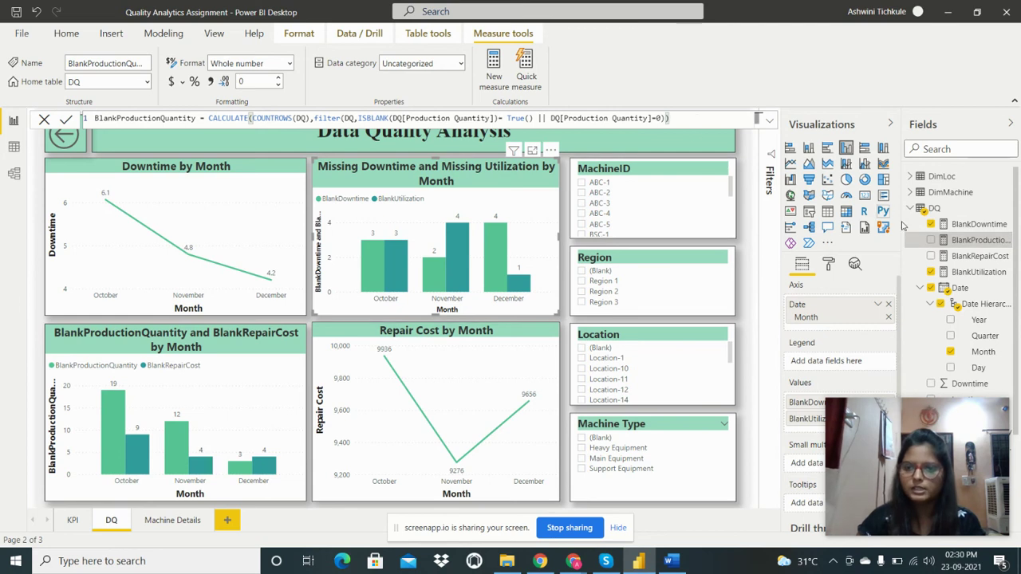
Examine the BlankRepairCost measure's formula, going through its CALCULATE function and the ISBLANK check on the Repair Cost column
left_click(963, 257)
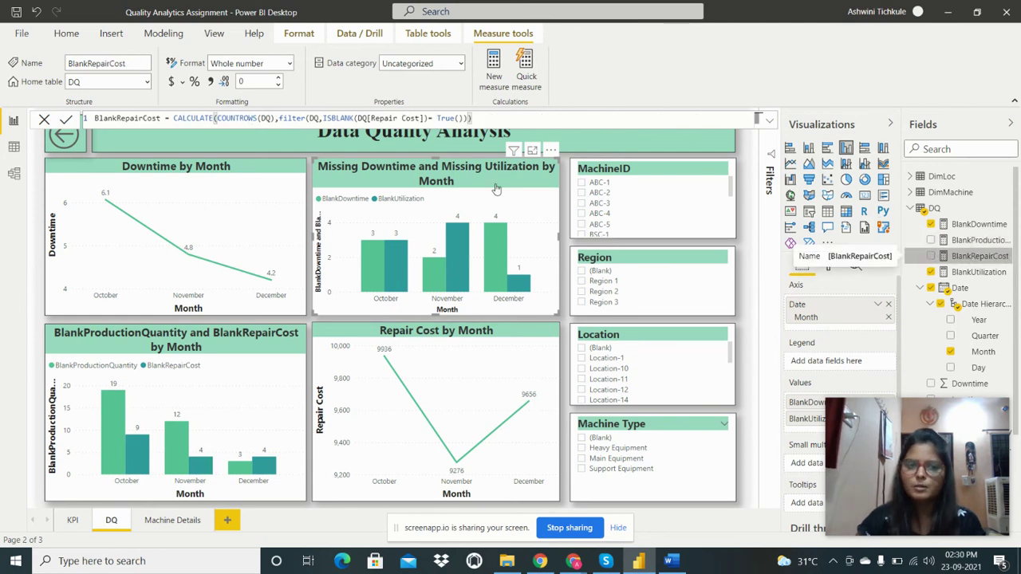
left_click(188, 118)
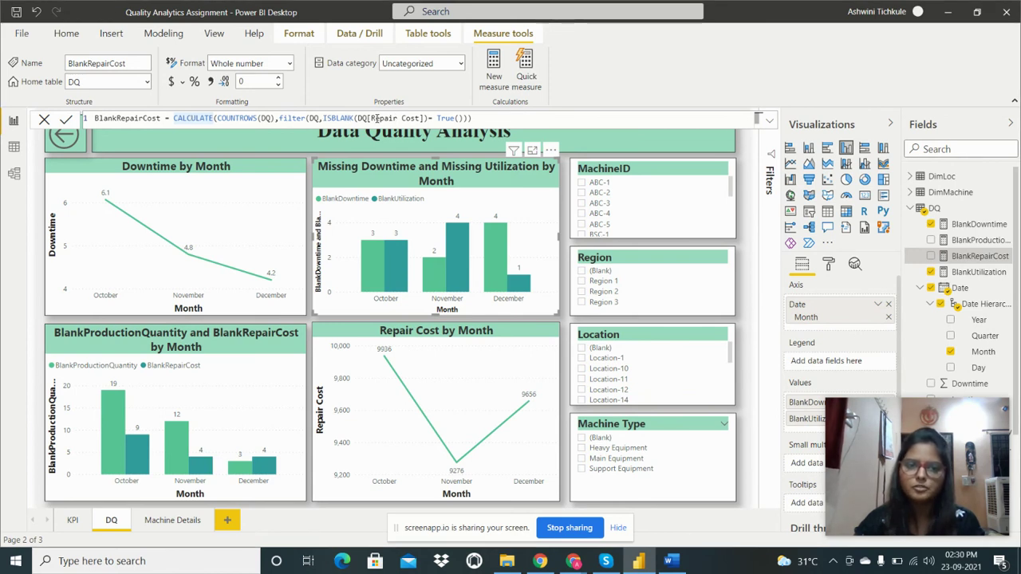
left_click_drag(372, 118, 413, 118)
left_click(479, 118)
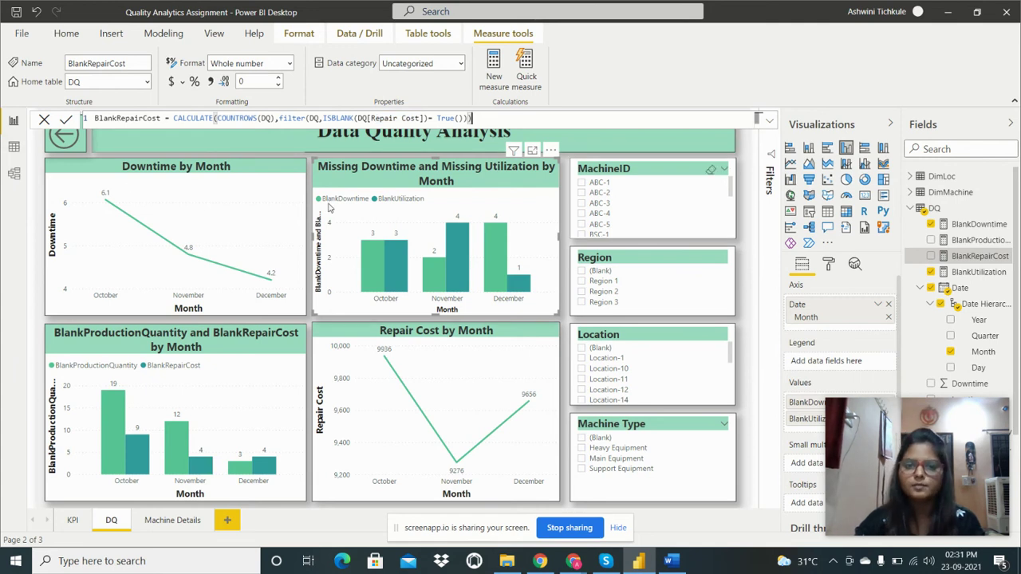
Examine the BlankUtilization measure's formula and its Utilization column check, then close it and view the missing downtime and utilization chart's value fields
left_click(980, 272)
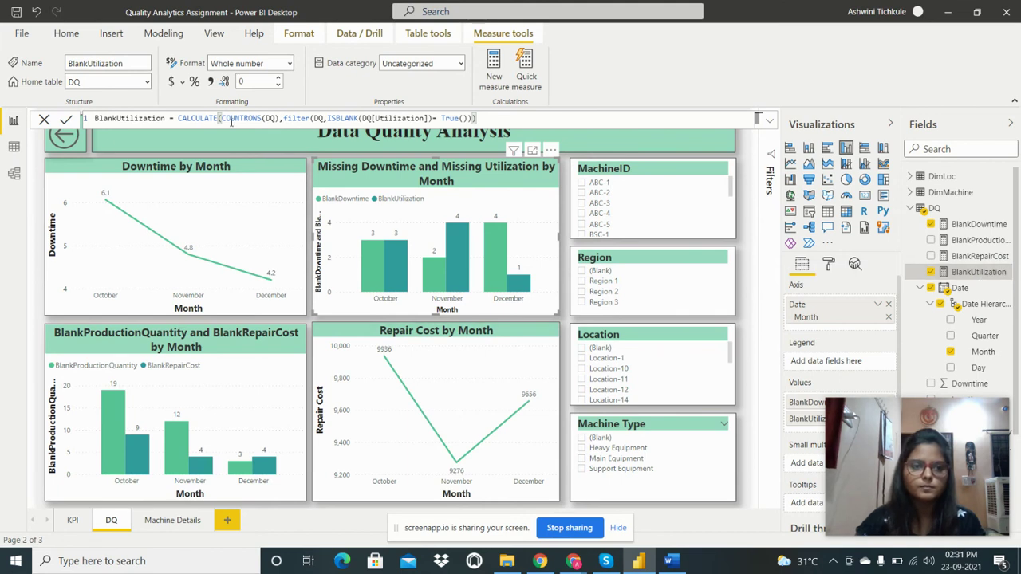
left_click(200, 118)
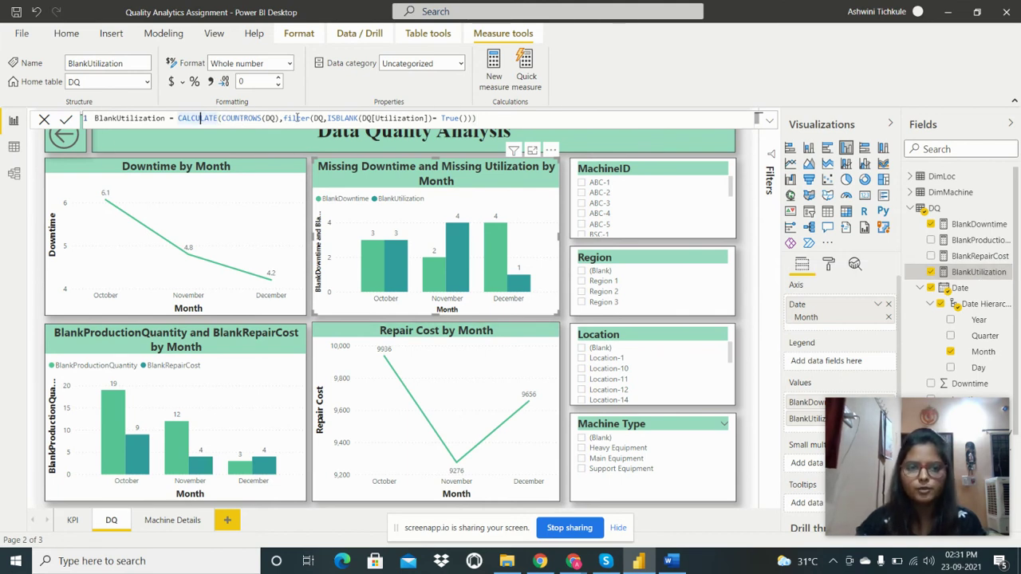
left_click(399, 118)
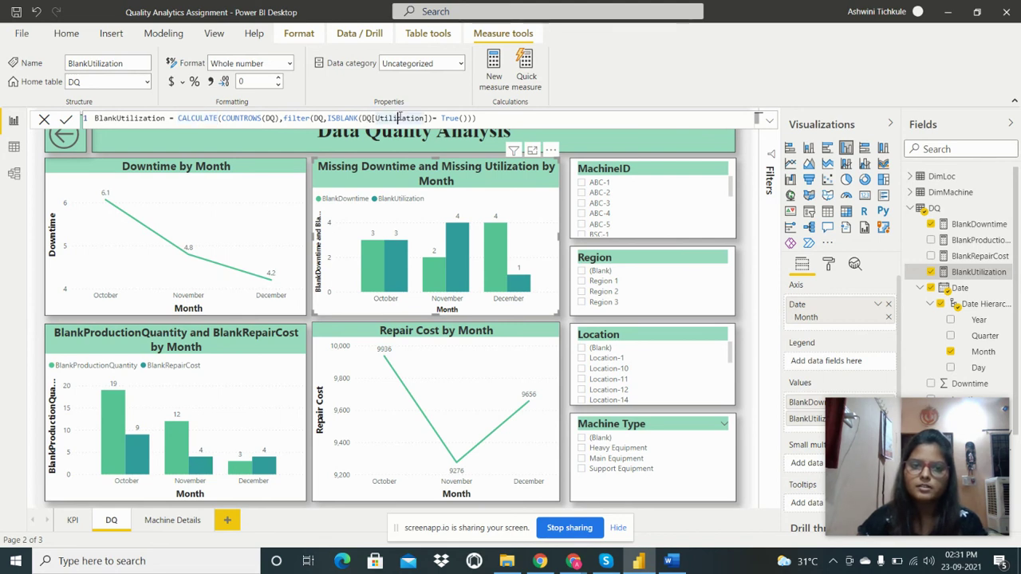
left_click(481, 118)
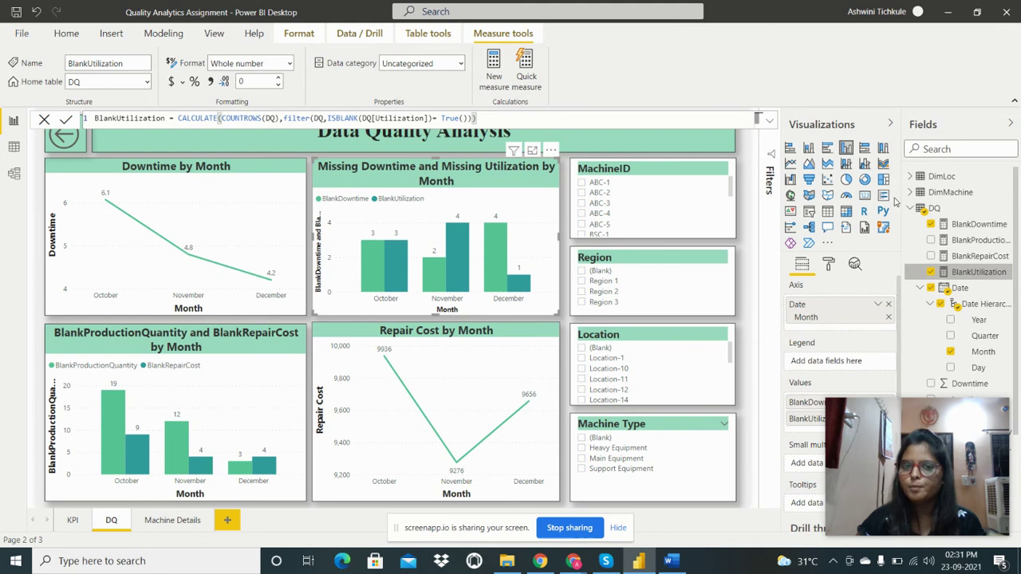
left_click(44, 120)
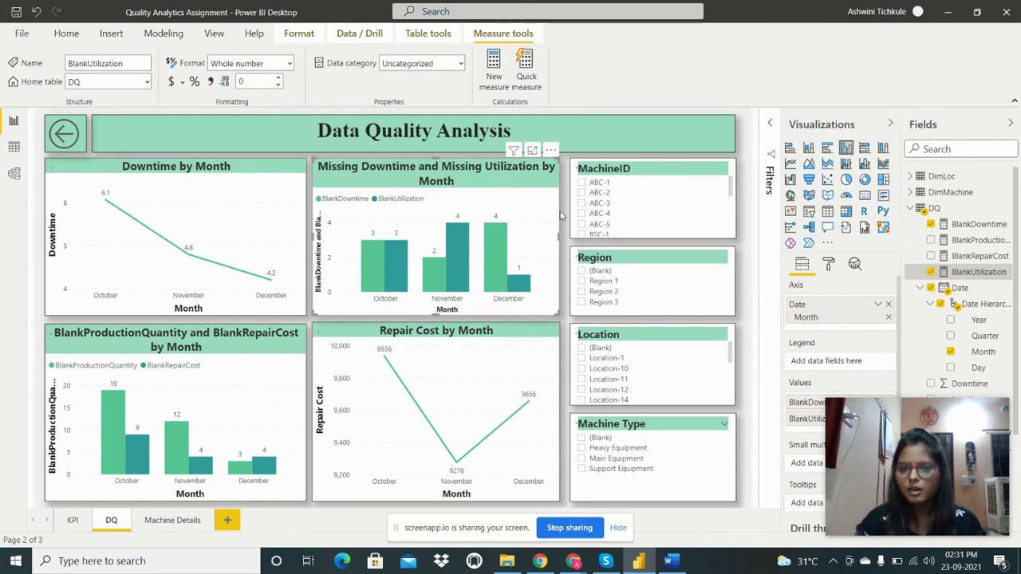
scroll(814, 308, "down", 2)
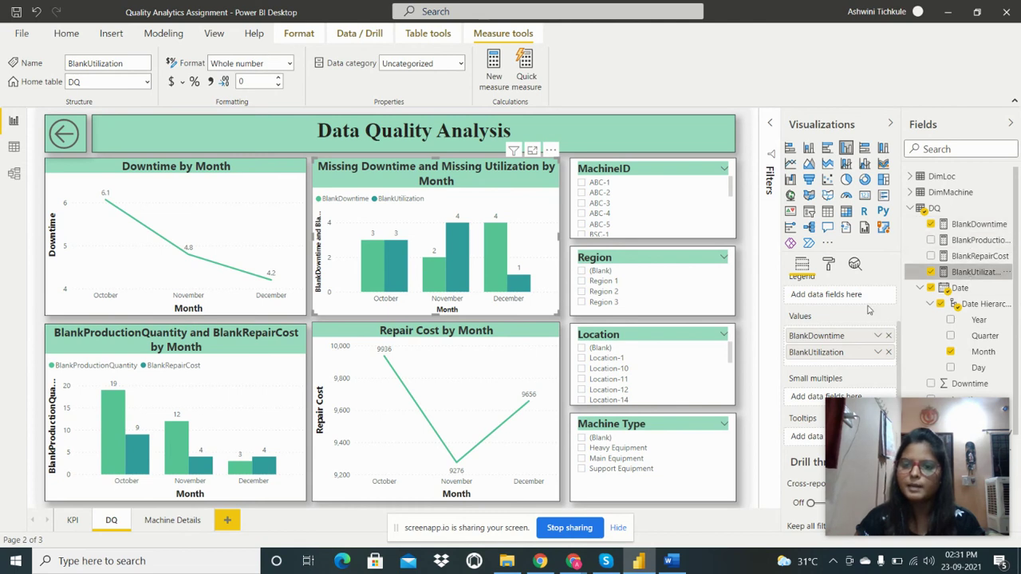
Switch to the Data Quality Analytics document in Word and review the reference visuals in its Data Quality Assurance section
left_click(671, 561)
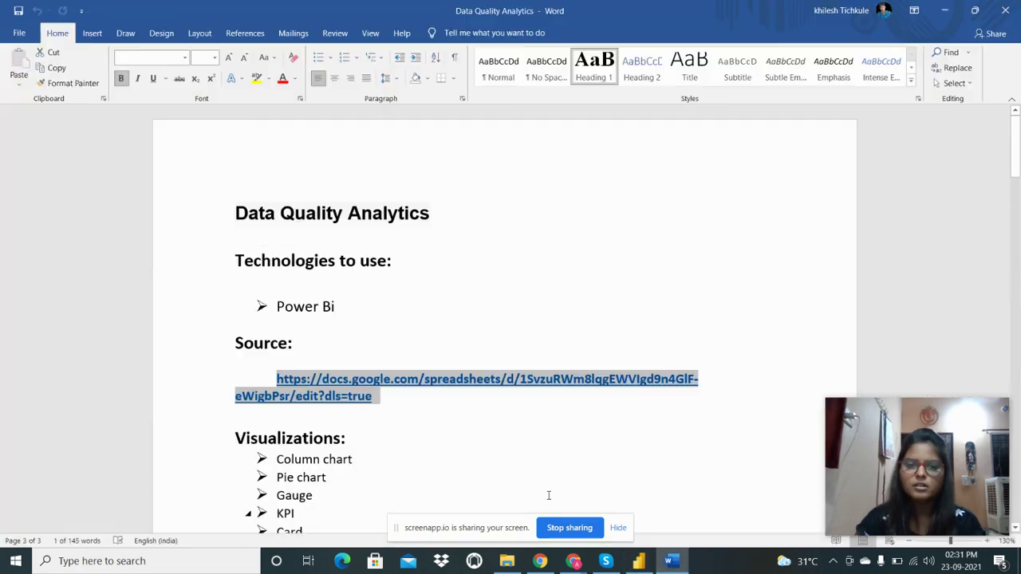
scroll(504, 356, "down", 10)
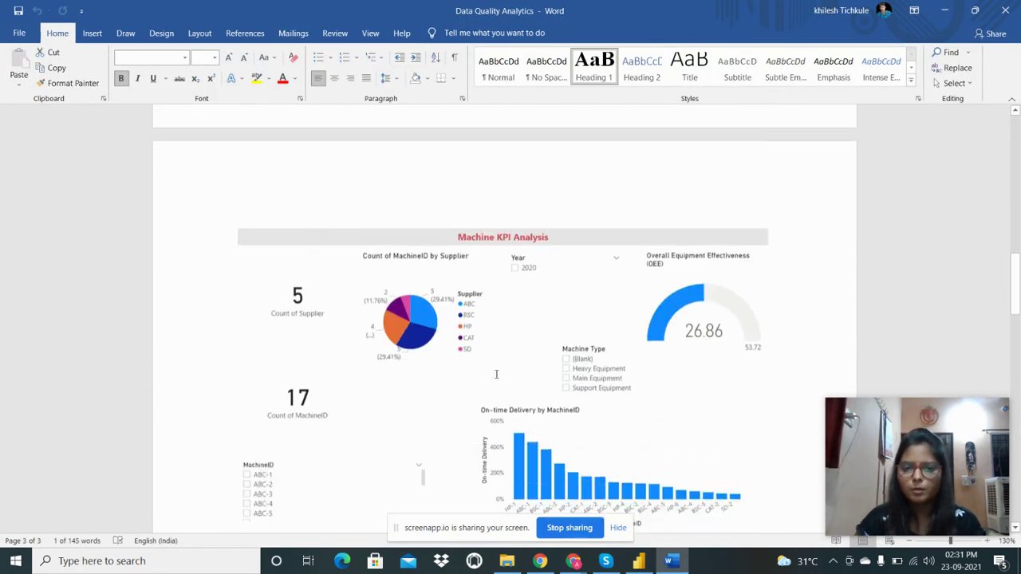
scroll(496, 374, "down", 8)
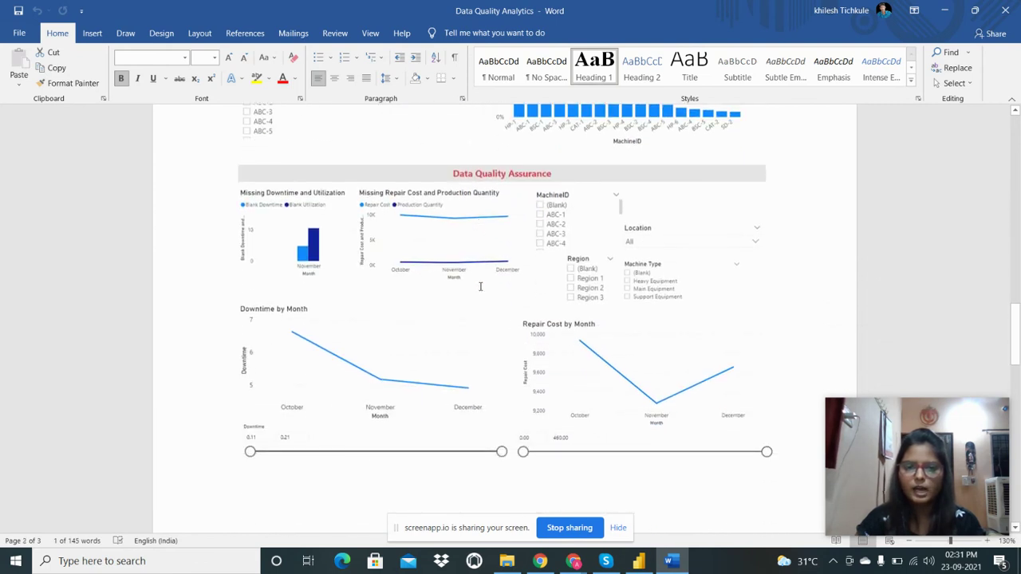
scroll(480, 286, "up", 2)
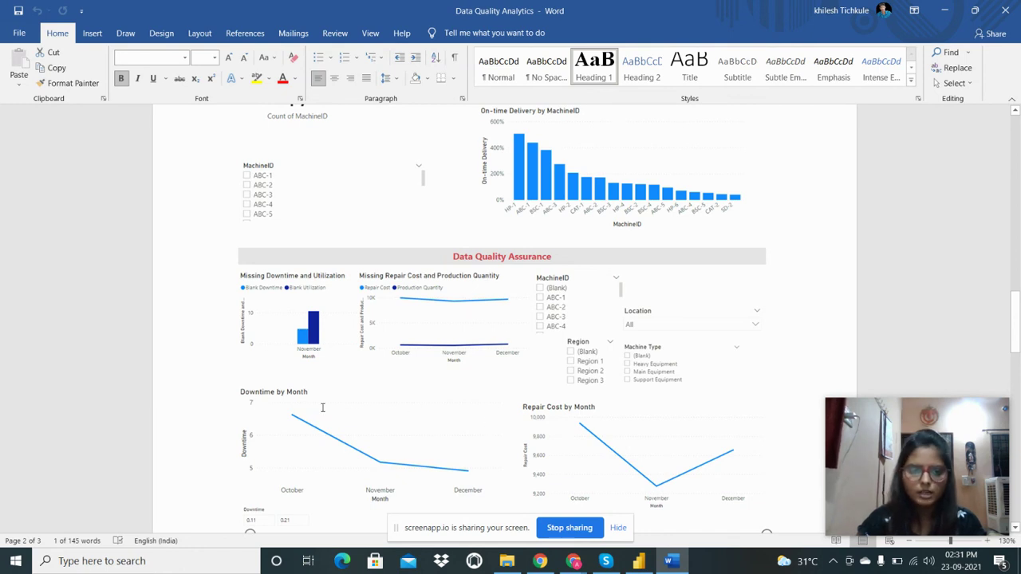
scroll(457, 365, "down", 1)
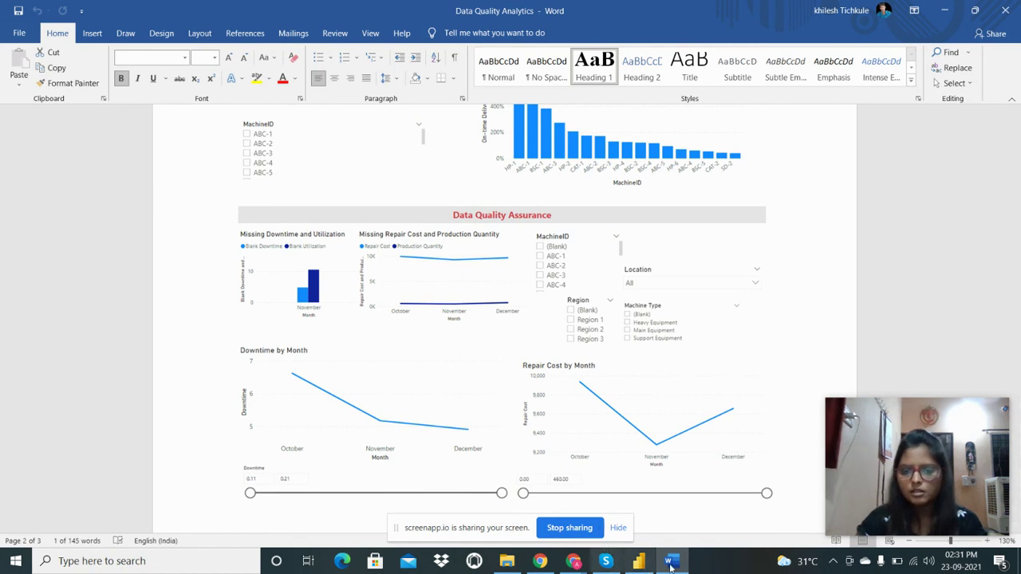
Return to the Power BI report and view the October and November bars of the Missing Downtime and Missing Utilization by Month chart
key("alt+Tab")
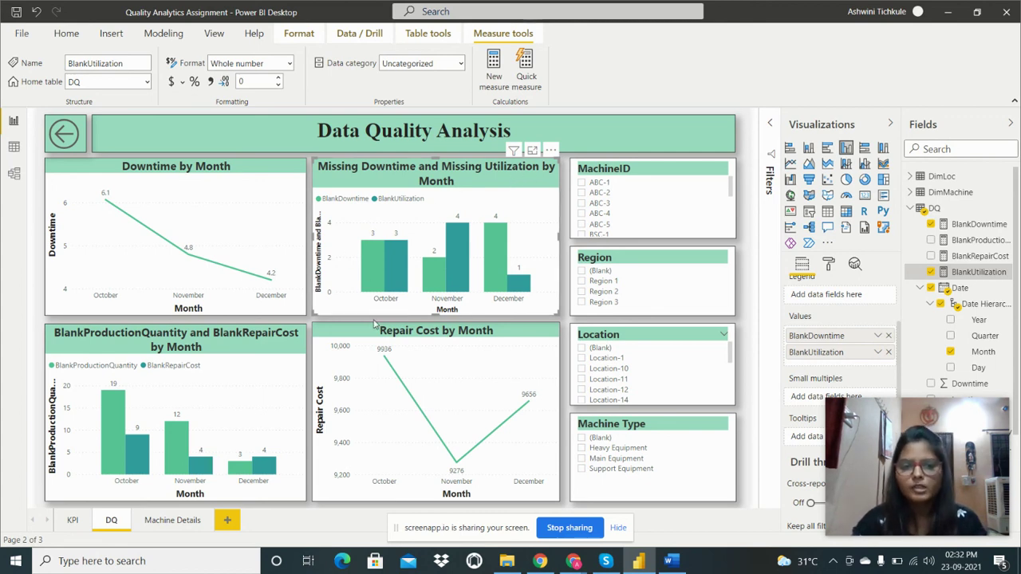
mouse_move(369, 279)
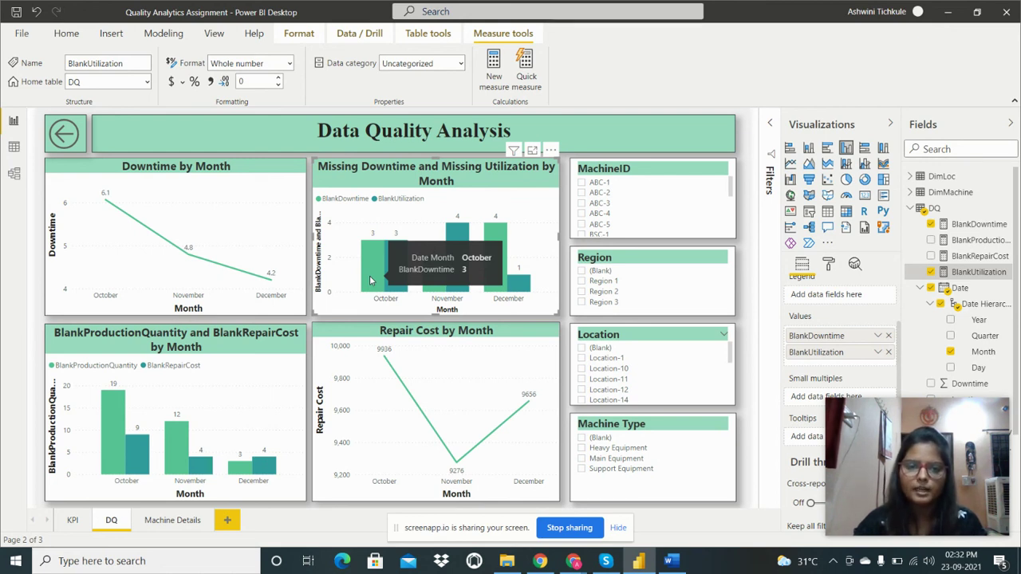
mouse_move(401, 274)
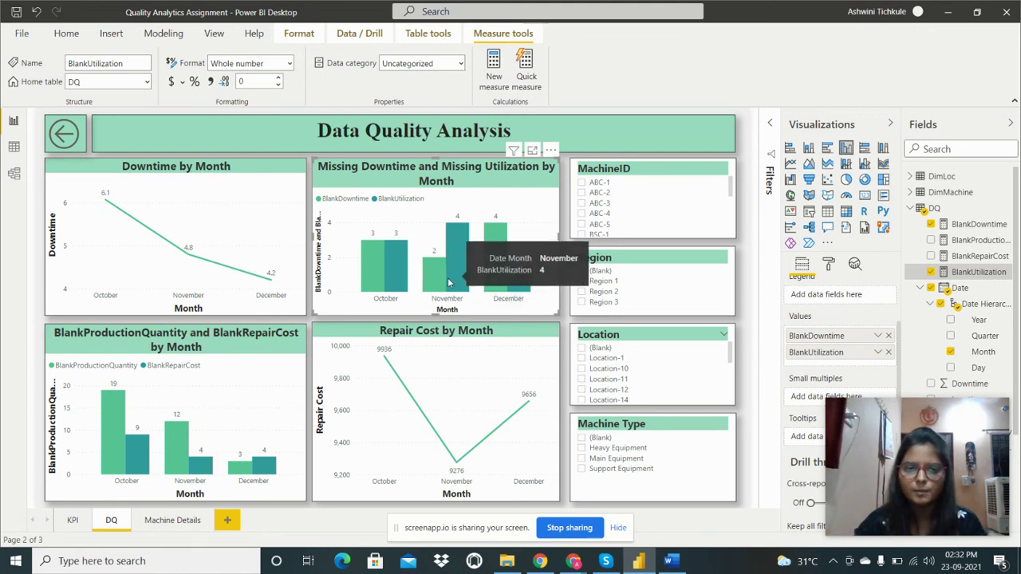
mouse_move(441, 281)
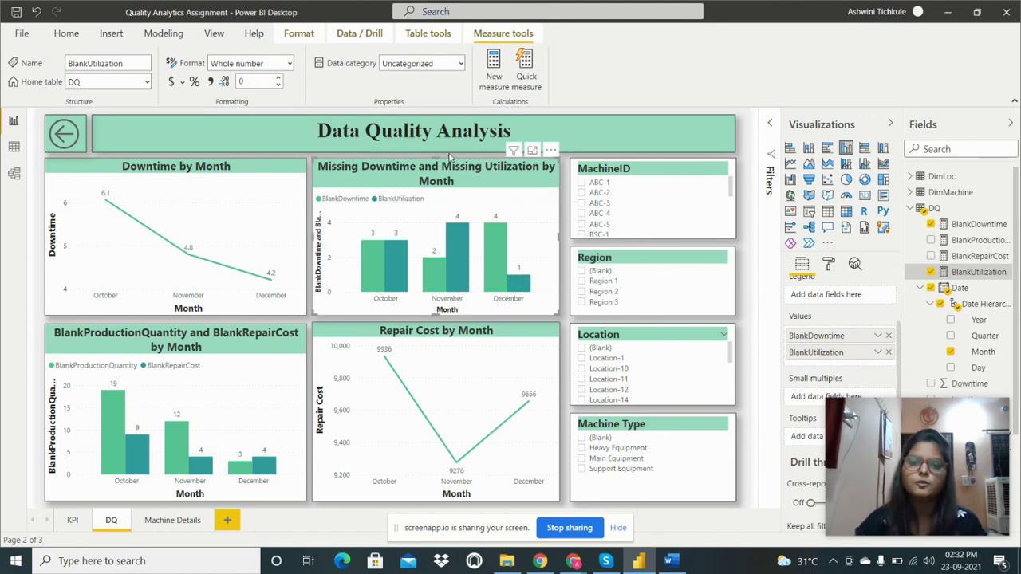
Inspect the BlankProductionQuantity and BlankRepairCost by Month chart, and view the monthly data points of the Repair Cost by Month line chart
left_click(276, 345)
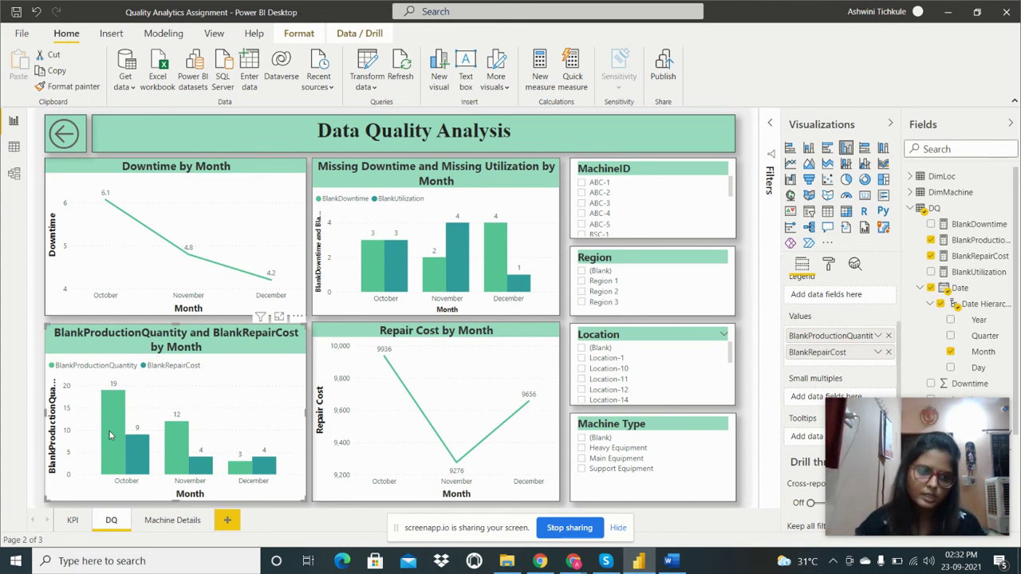
mouse_move(110, 435)
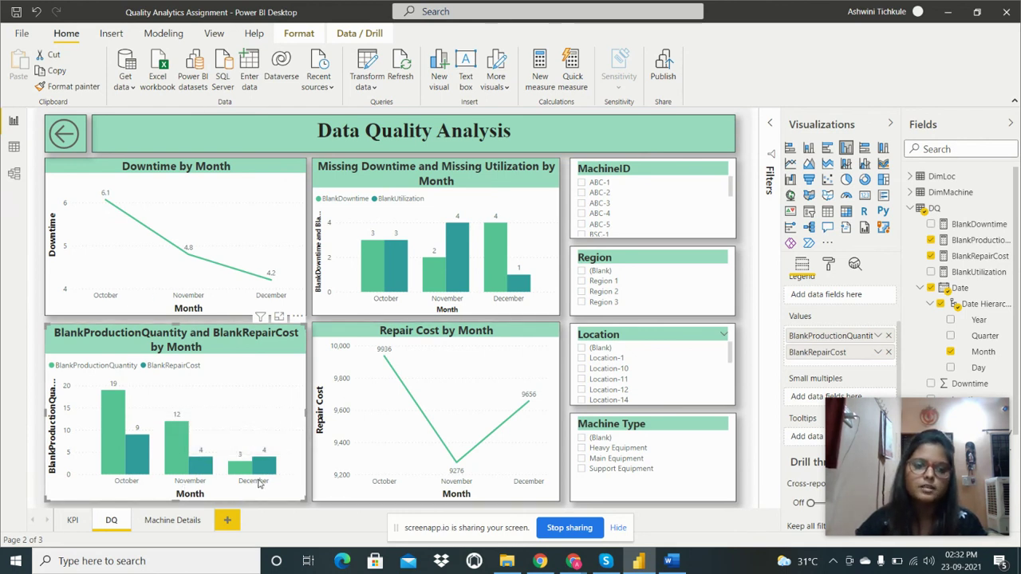
left_click(356, 335)
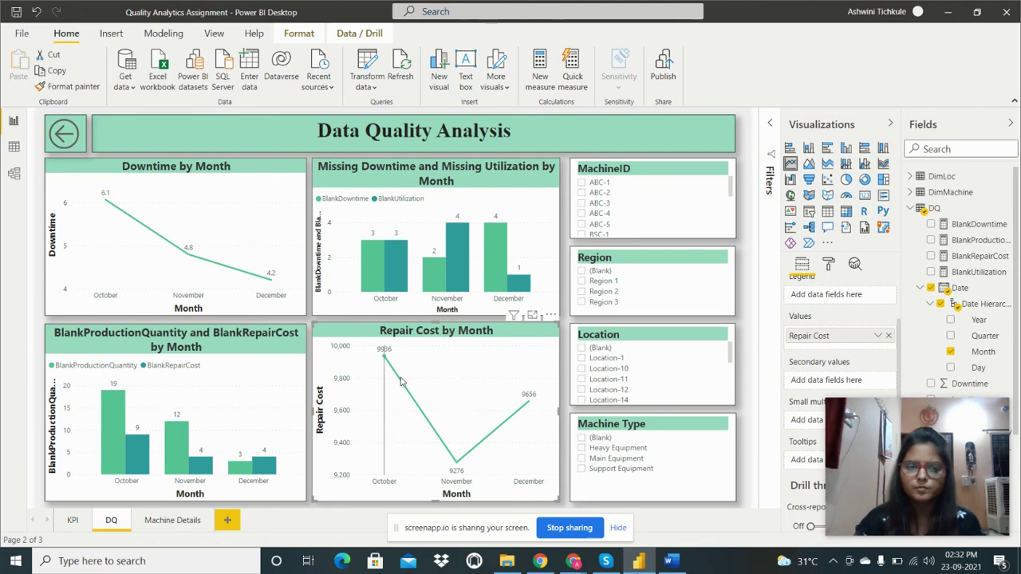
mouse_move(390, 375)
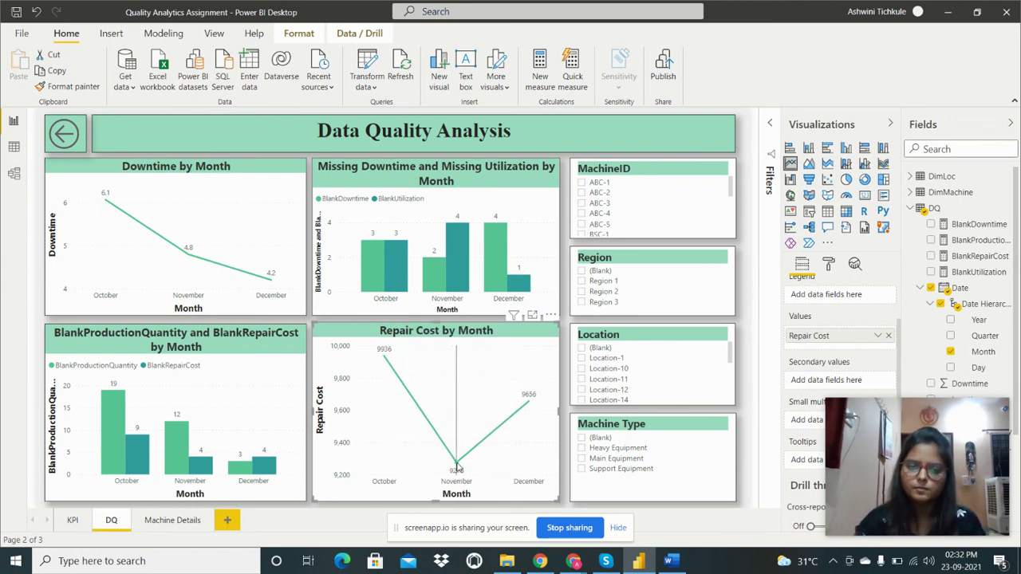
mouse_move(457, 468)
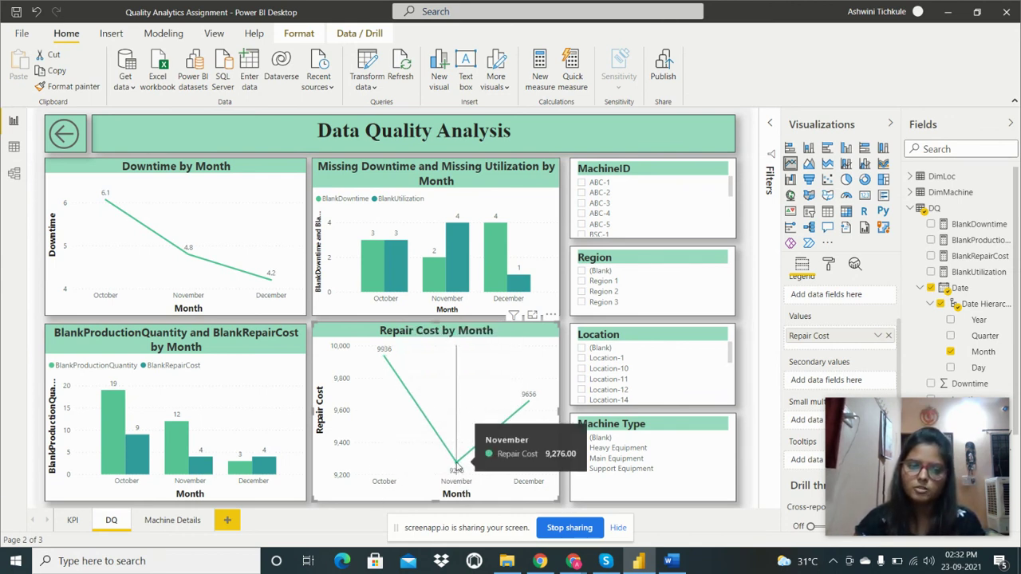
mouse_move(518, 446)
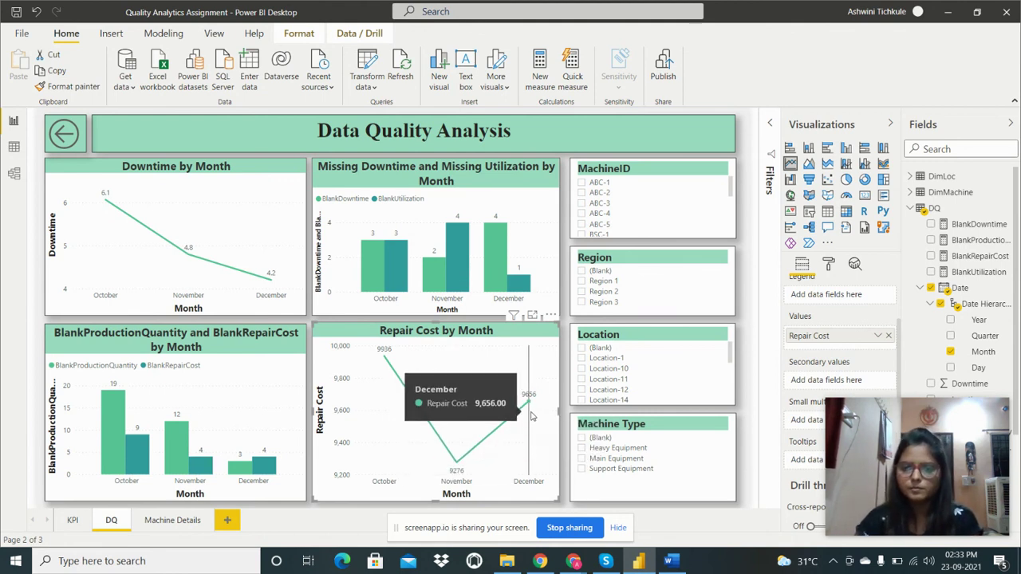
Filter the Data Quality Analysis page to machine ABC-2 with the MachineID slicer
left_click(667, 202)
left_click(582, 192)
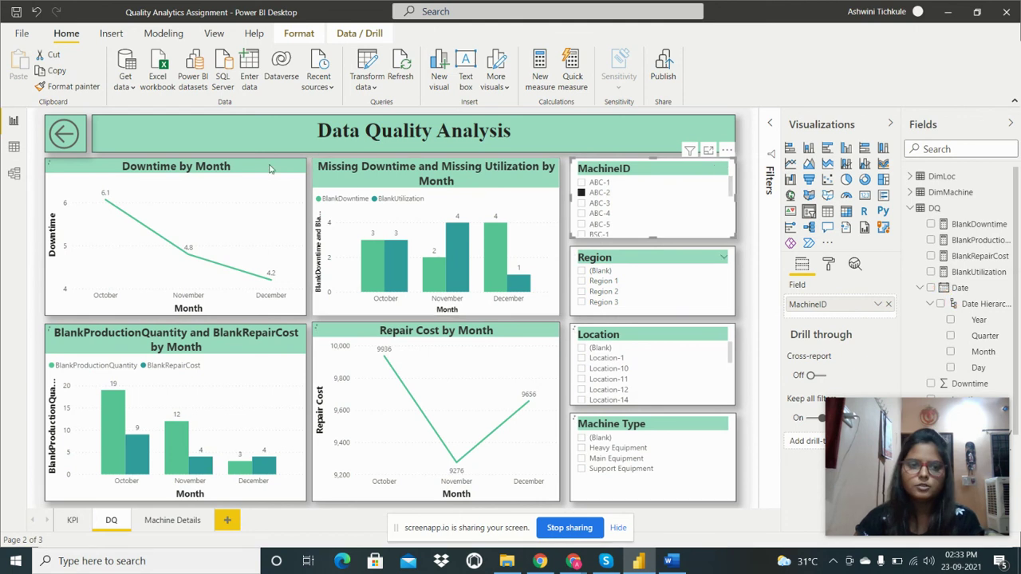
left_click(81, 157)
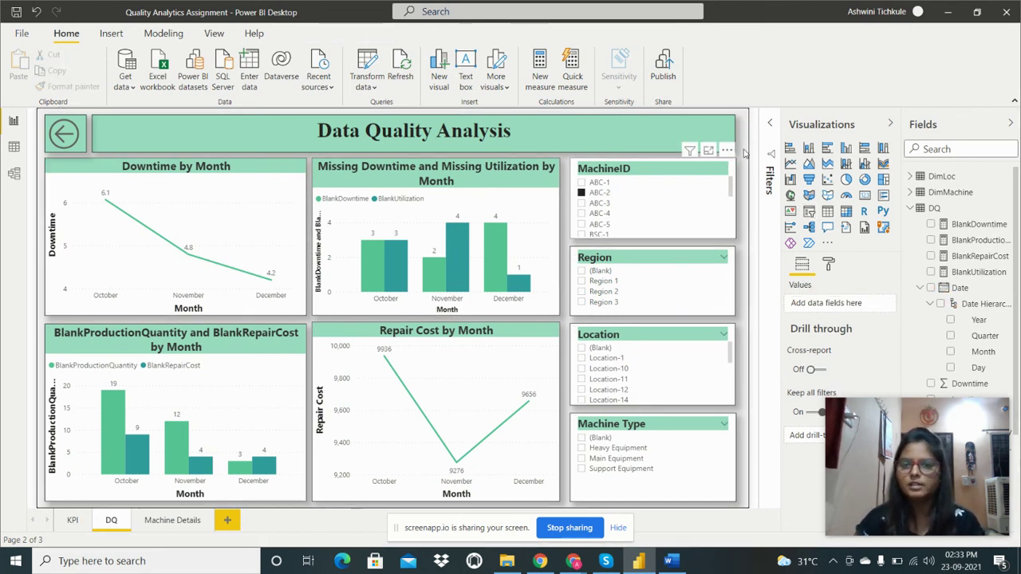
Test the navigation buttons from the DQ page to the KPI page and back, and open the Machine Details page
left_click(63, 135, "ctrl")
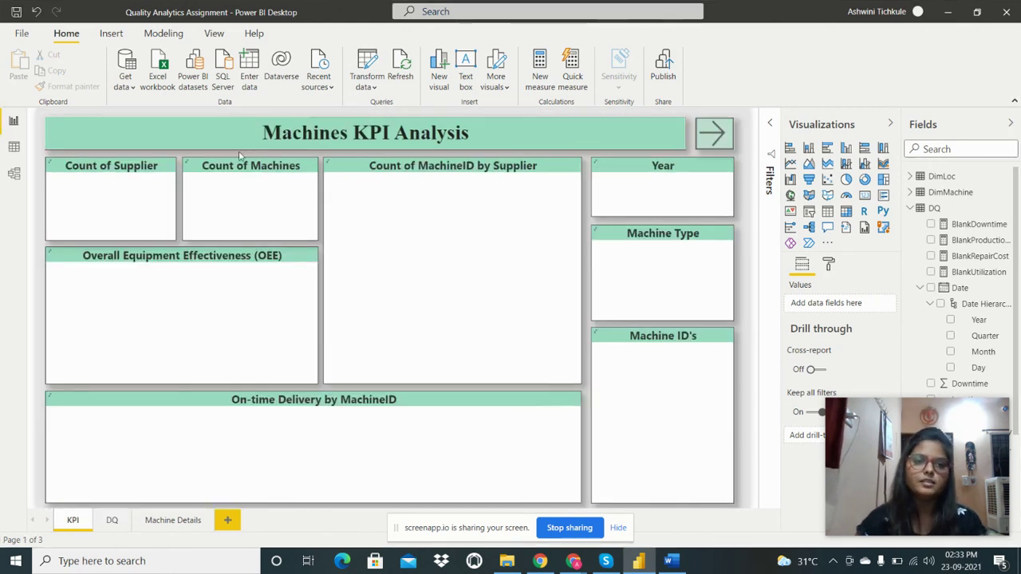
left_click(715, 137, "ctrl")
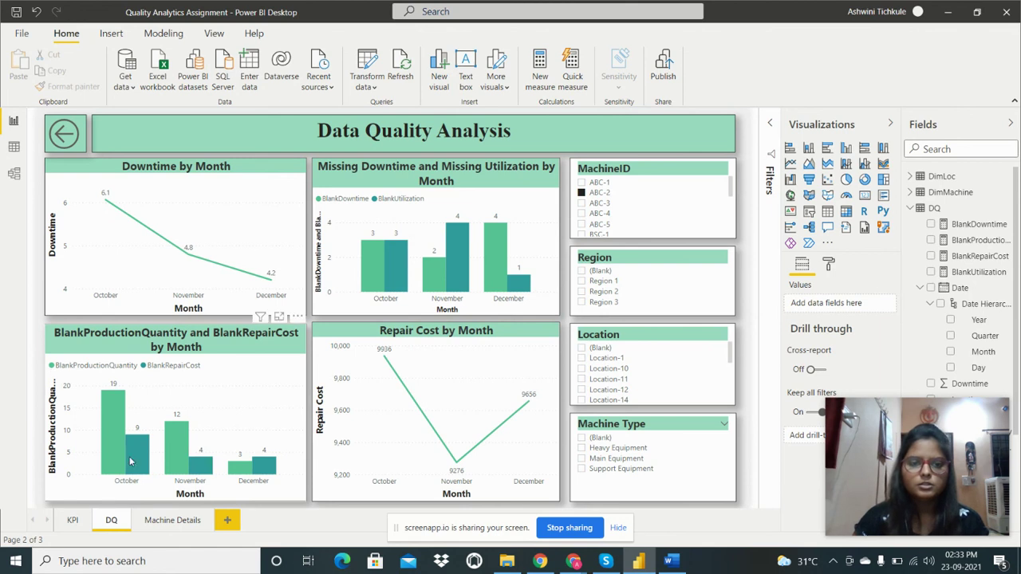
left_click(170, 521)
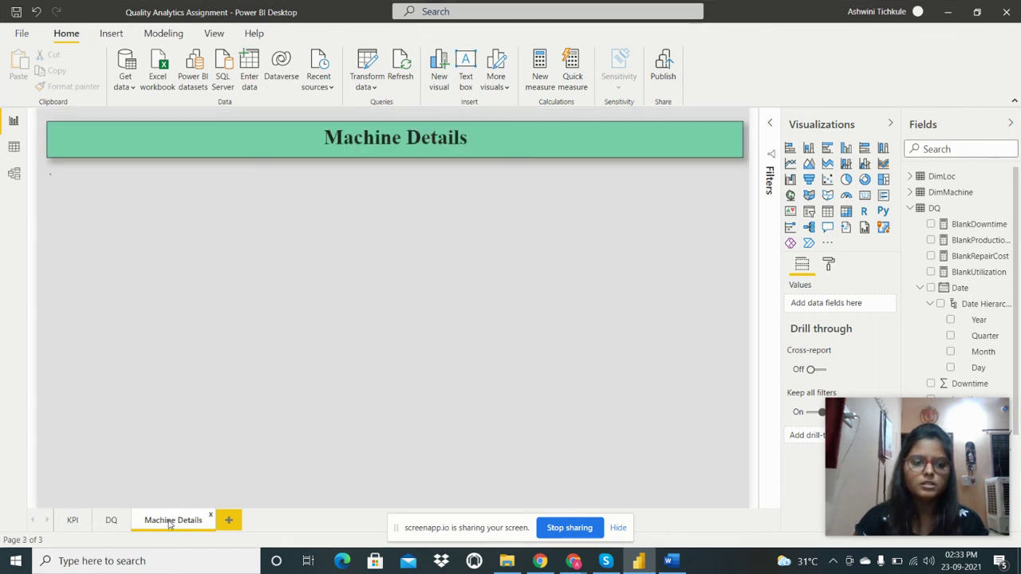